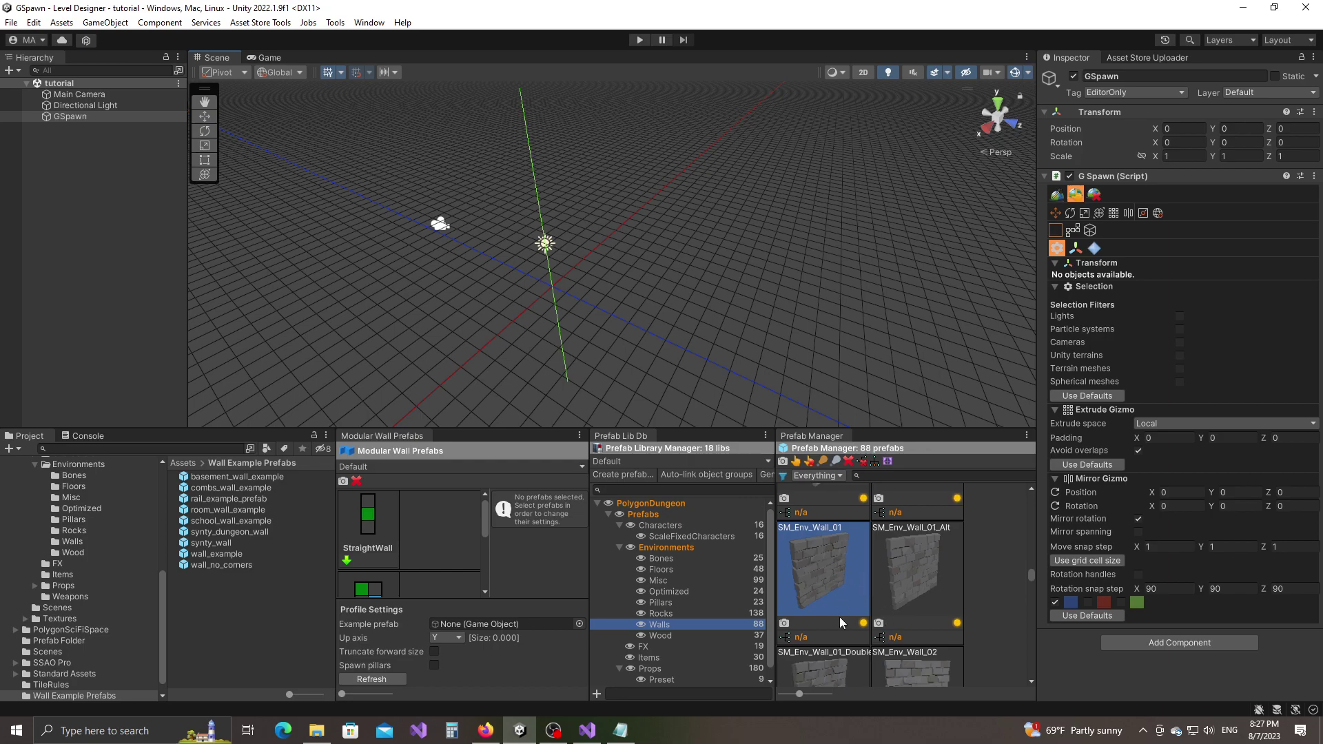
Spawn three SM_Env_Wall_01 segments at their original rotation end to end in a straight row, starting from the world origin.
left_click(1057, 196)
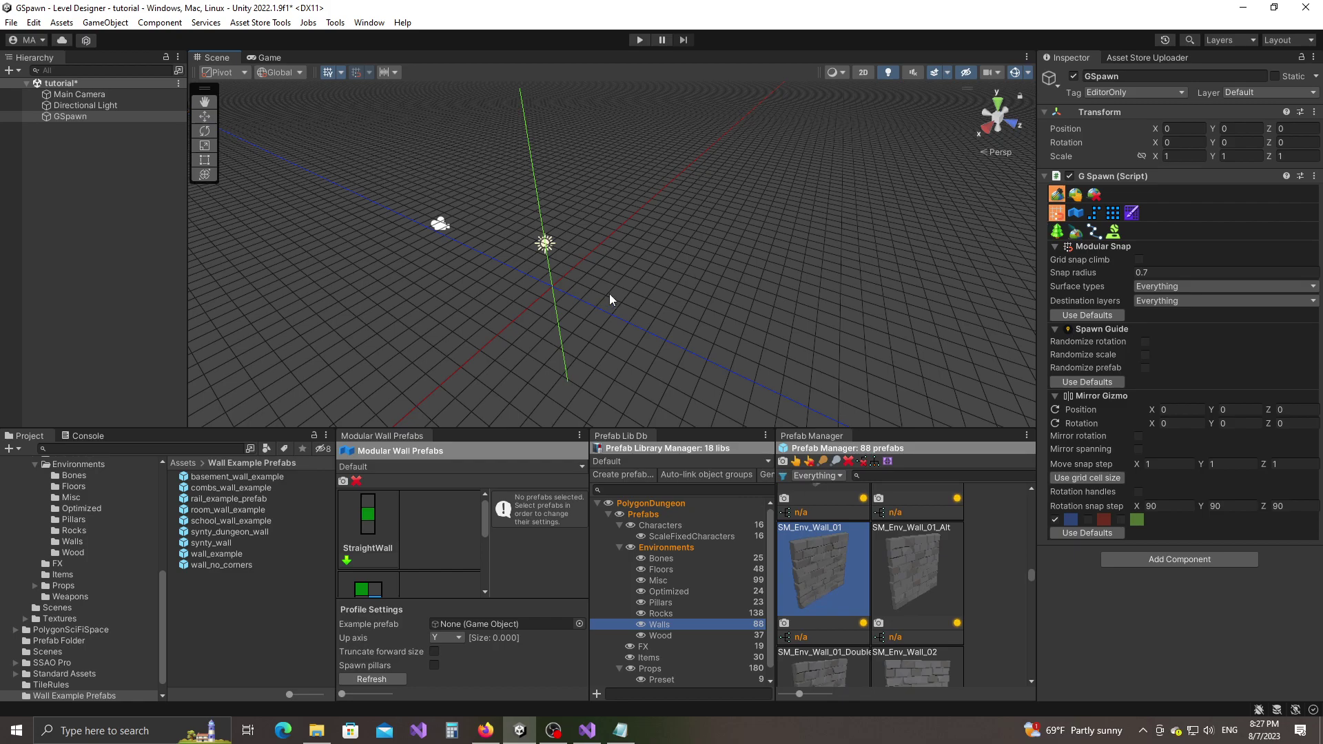
left_click(828, 569)
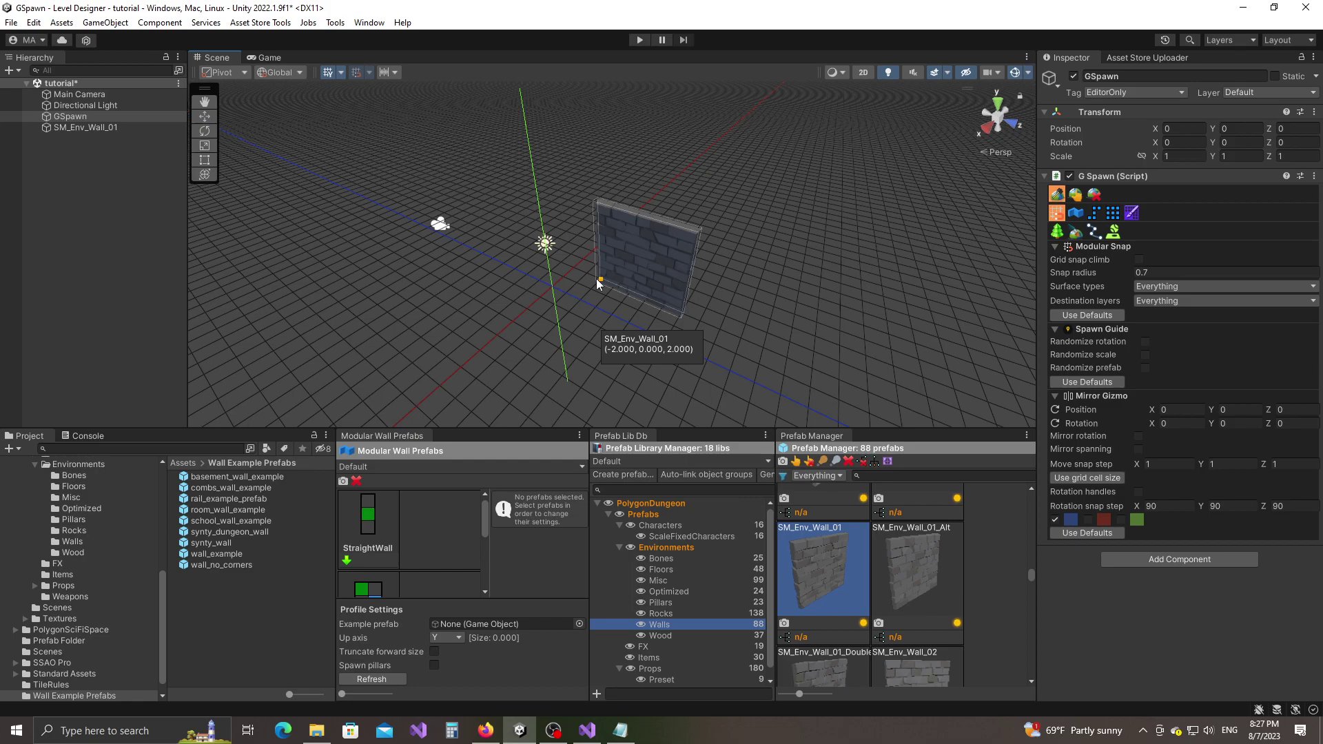
key("i")
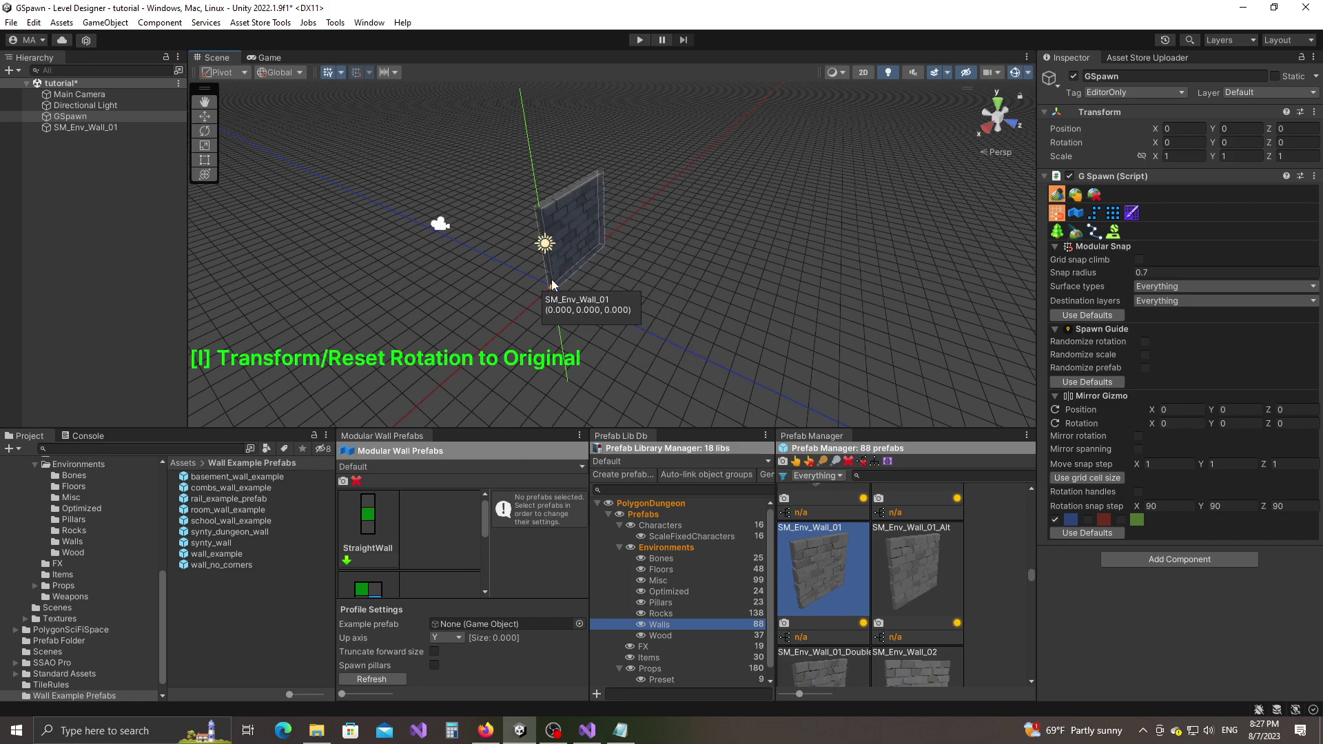
left_click(551, 284)
scroll(751, 337, "up", 3)
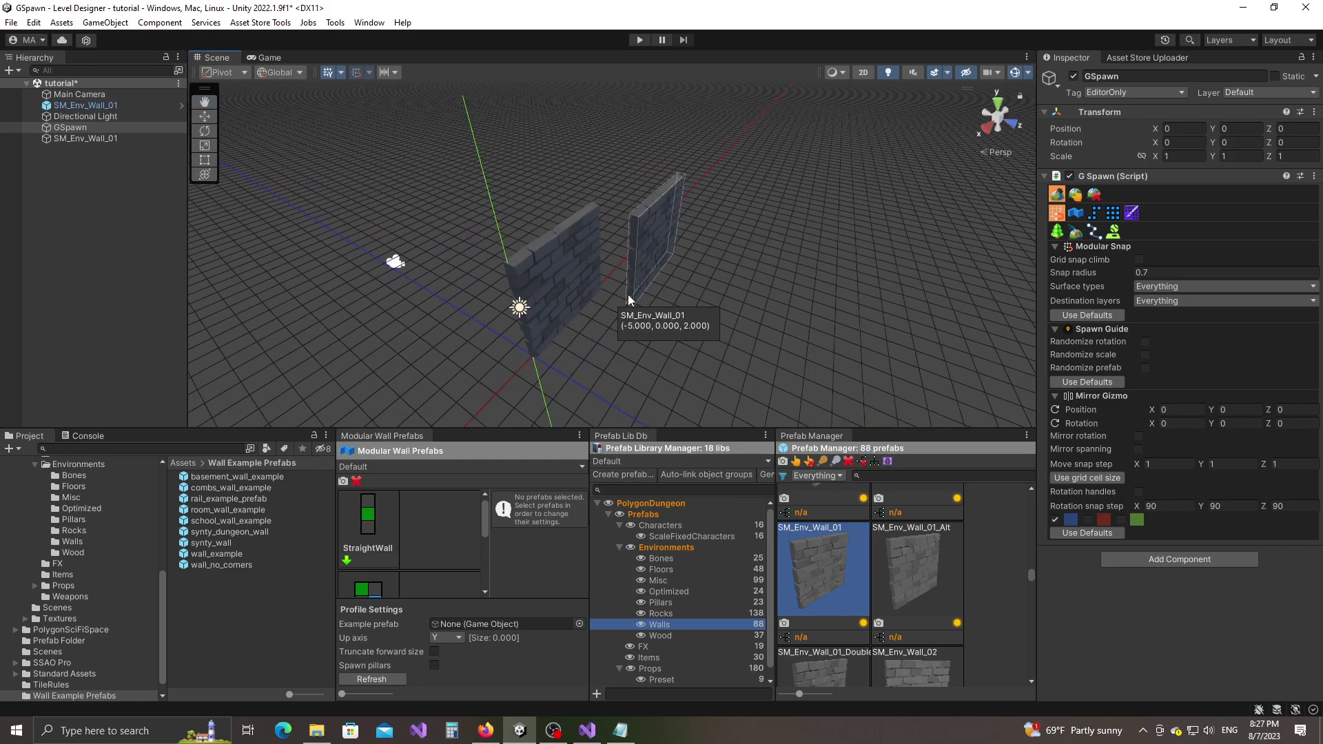
left_click(598, 272)
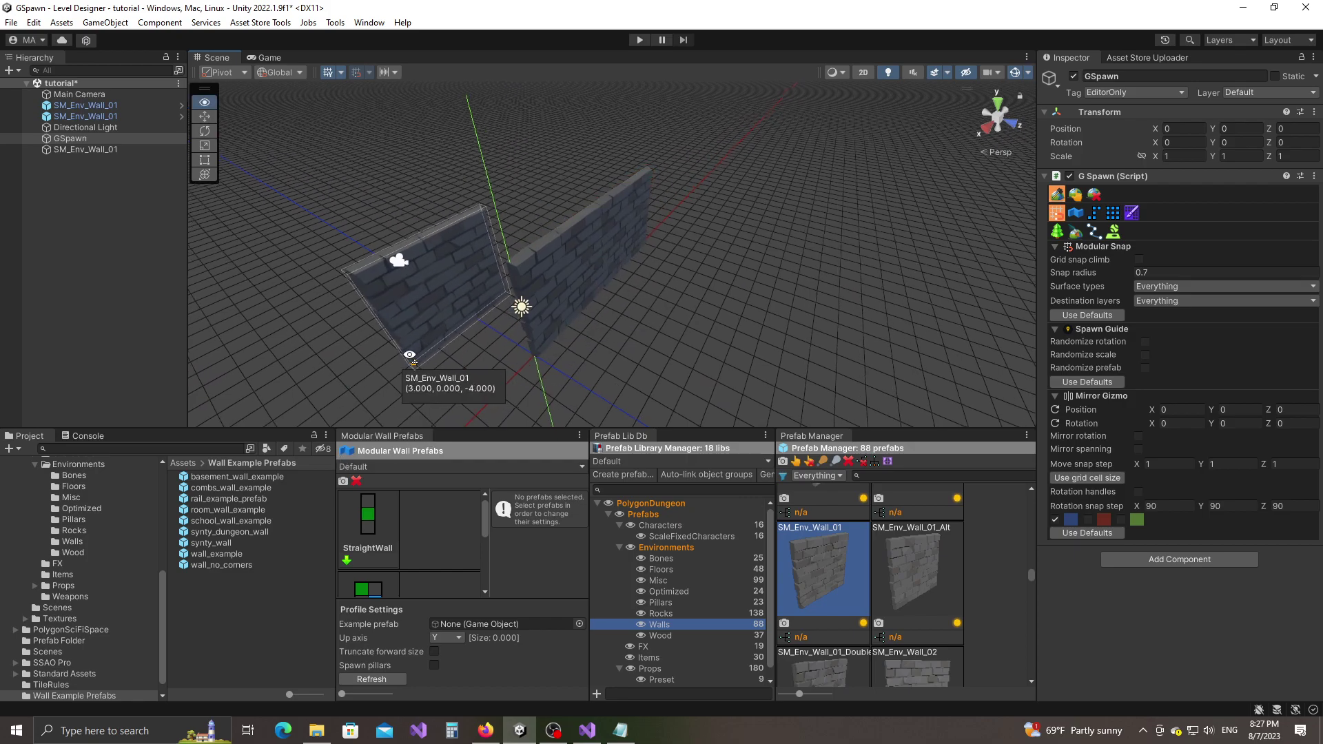
scroll(411, 357, "down", 5)
left_click(485, 395)
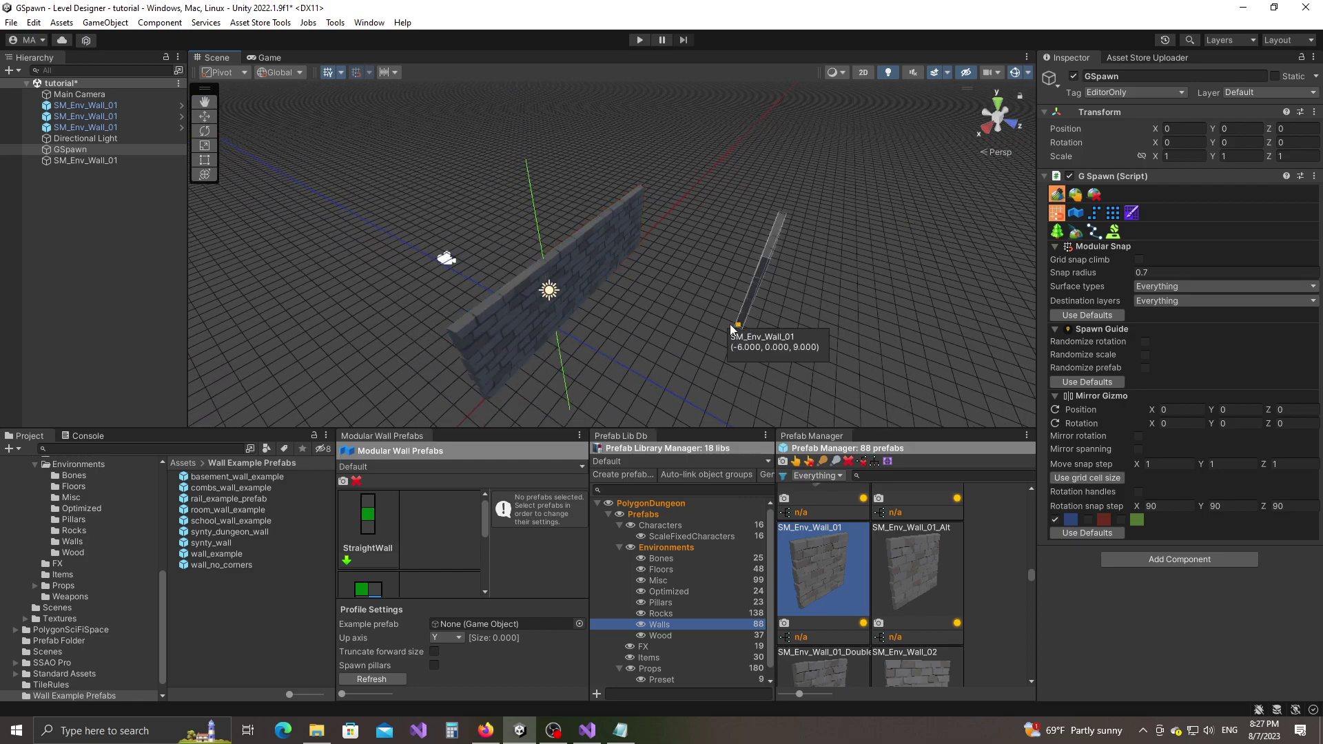
Rotate the wall prefab 90 degrees around Y and spawn two segments from the far end of the row, forming an inner corner.
right_click_drag(731, 329, 751, 326)
scroll(752, 327, "up", 5)
key("y")
right_click_drag(844, 290, 793, 331)
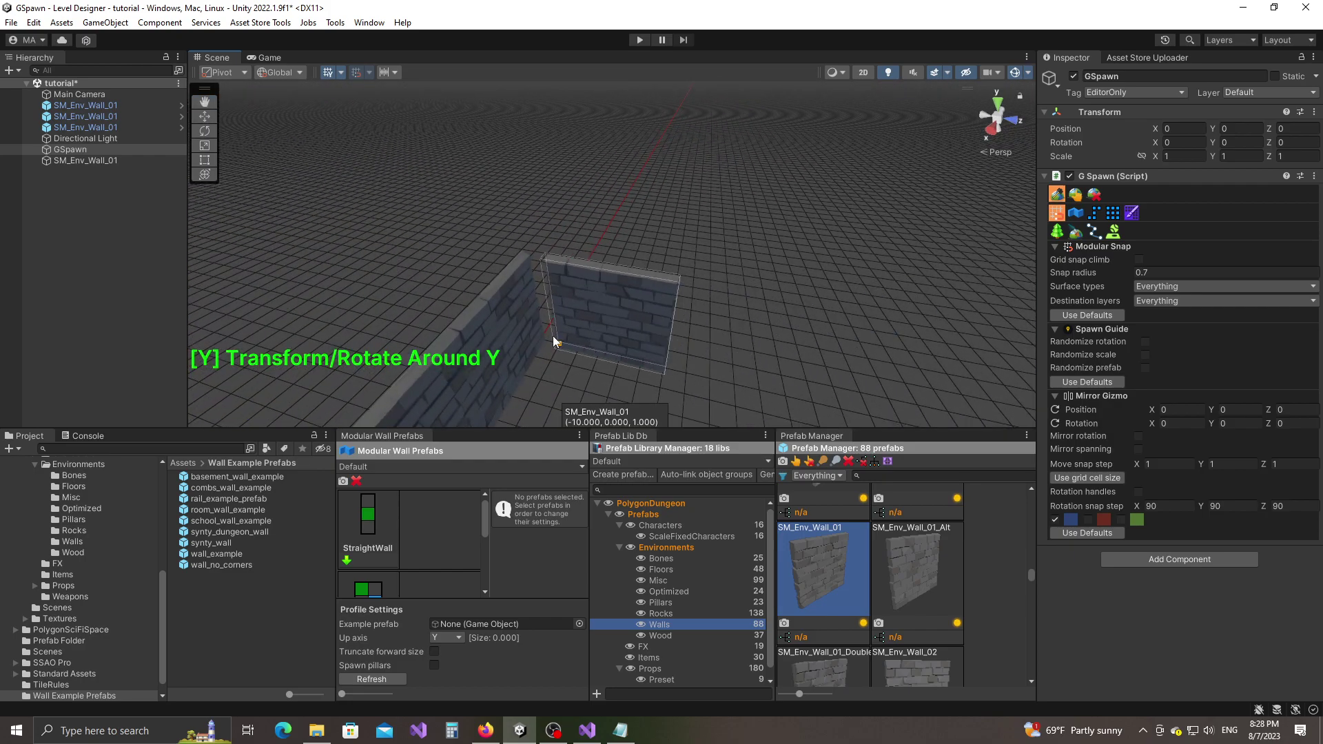
left_click(551, 341)
left_click(639, 350)
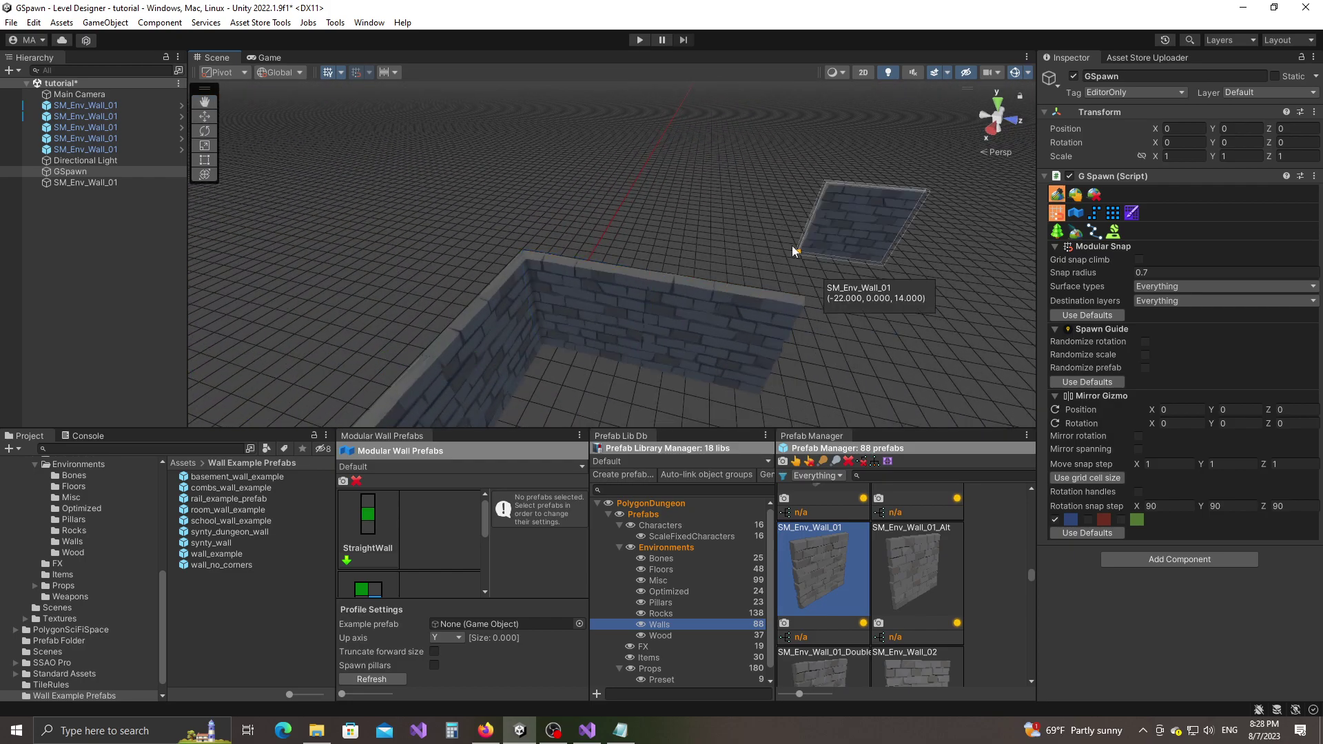
Select the wall segment next to the inner corner and examine how it meets the straight row.
left_click(1076, 194)
scroll(710, 262, "up", 6)
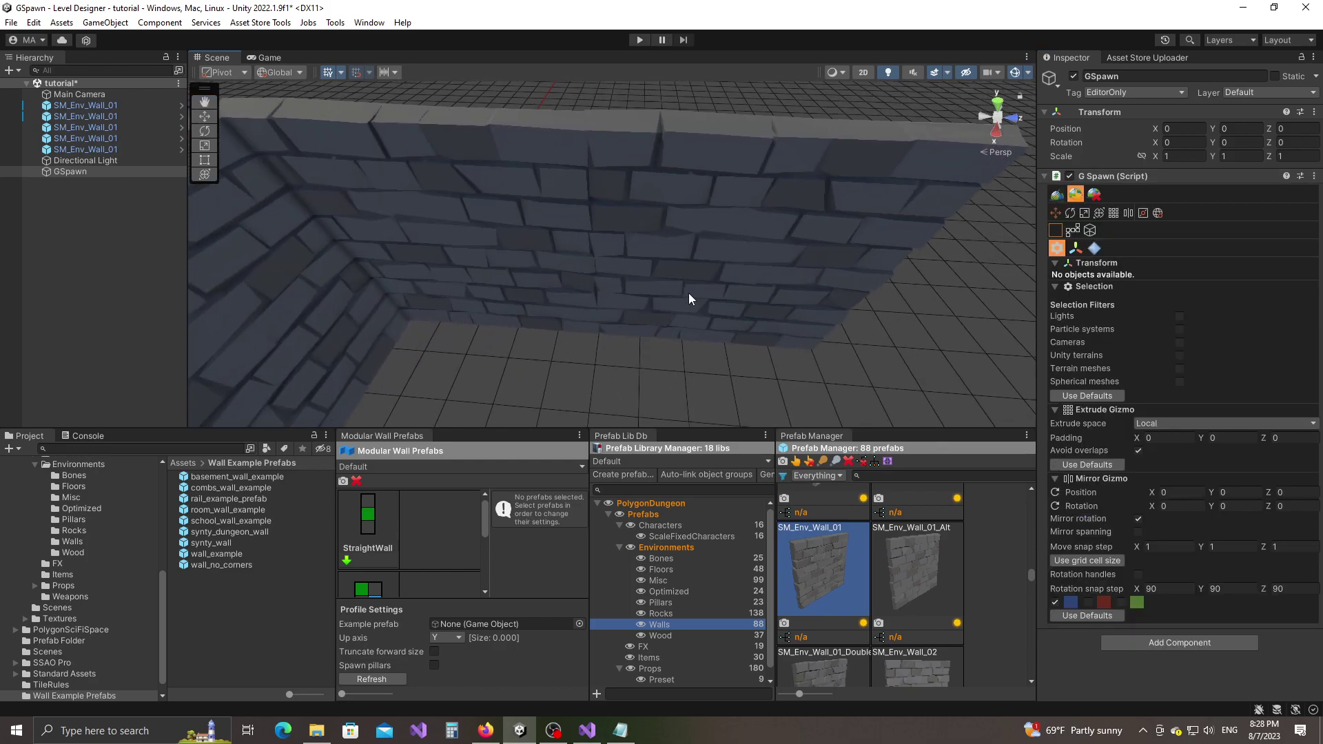
left_click(688, 292)
mouse_move(569, 307)
left_mouse_down("alt")
mouse_move(527, 287)
mouse_move(578, 297)
left_mouse_up("alt")
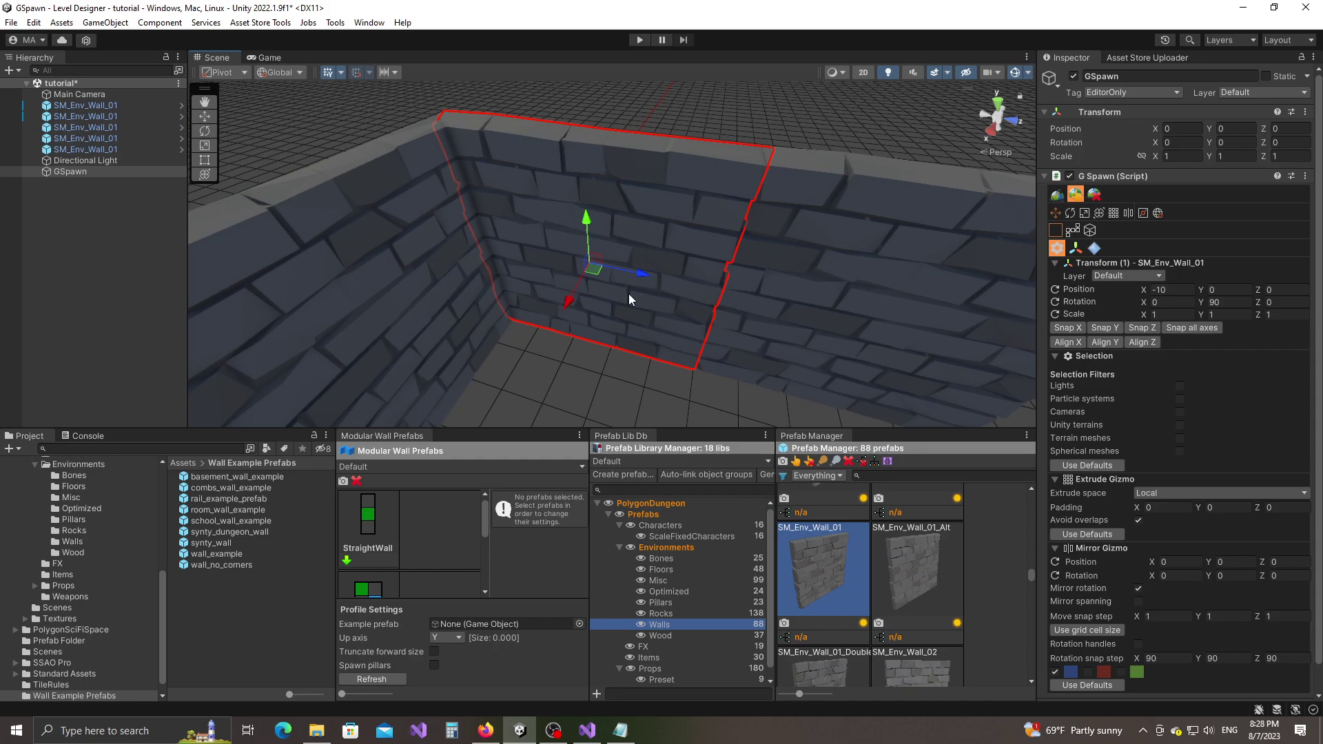
right_click_drag(824, 319, 772, 317)
scroll(758, 317, "down", 5)
Try moving the outermost wall segment past the inner corner along Z, undo the move and clear the selection.
left_click(757, 318)
right_click_drag(633, 304, 620, 313)
scroll(623, 310, "up", 5)
left_click_drag(703, 260, 710, 259)
left_click(676, 363)
key("ctrl+z")
key("ctrl+z")
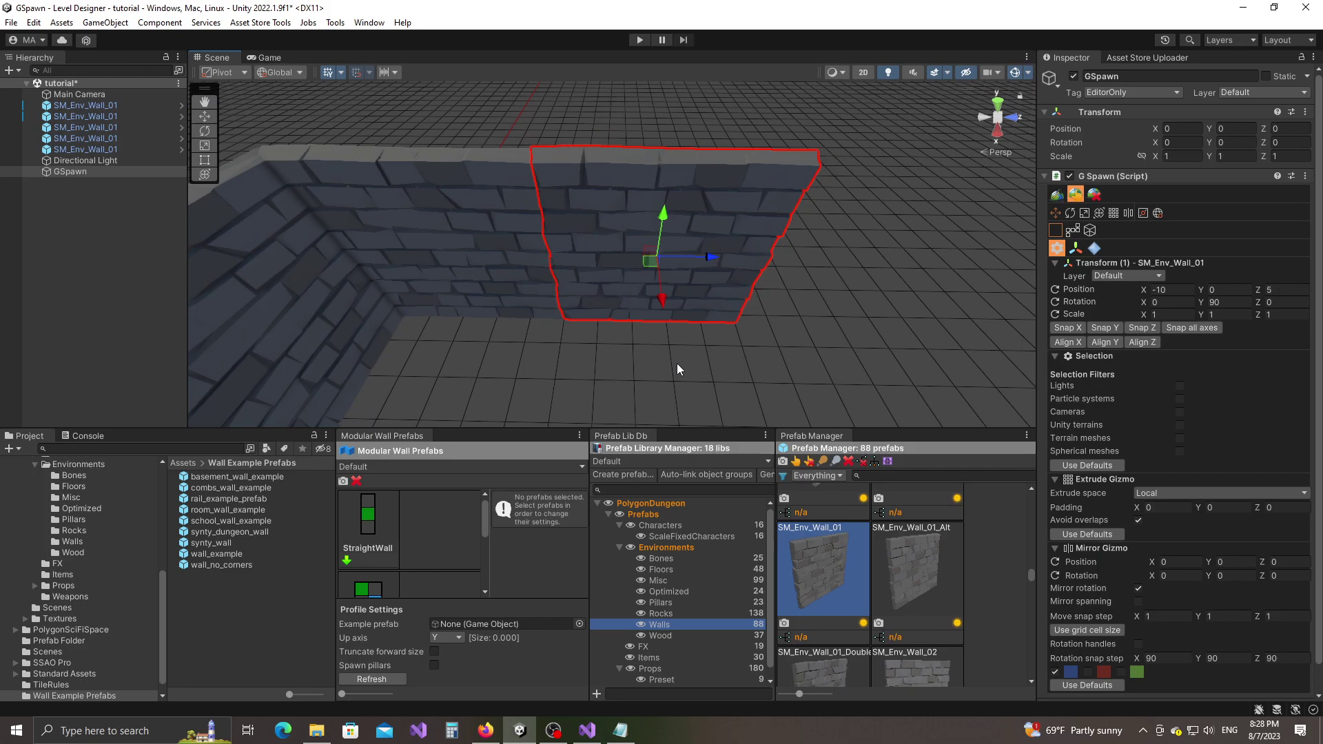
left_click(718, 353)
Spawn two more perpendicular SM_Env_Wall_01 segments from the near end of the row, running opposite to the far-end pair.
right_click_drag(719, 354, 564, 331)
scroll(563, 331, "down", 8)
middle_click_drag(710, 350, 728, 308)
left_click(1057, 193)
left_click(816, 569)
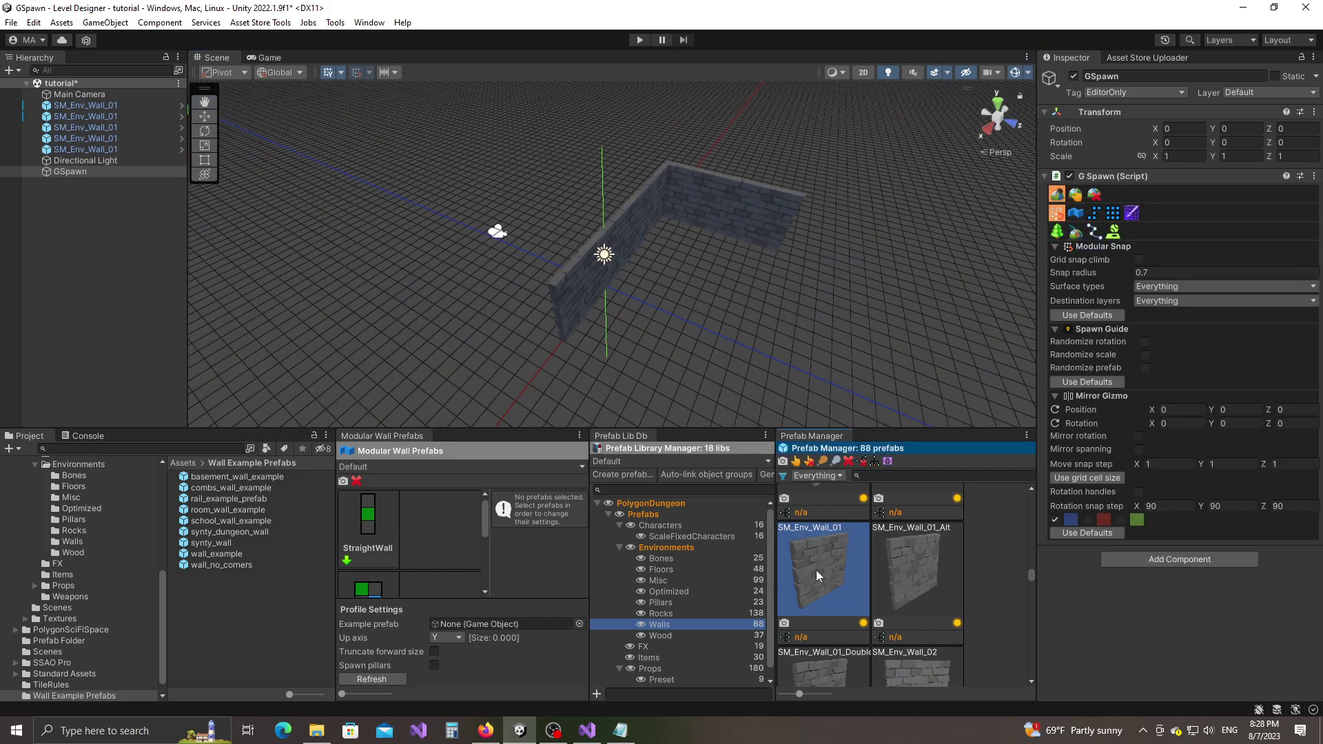
key("w")
right_click_drag(378, 274, 483, 307)
key("a")
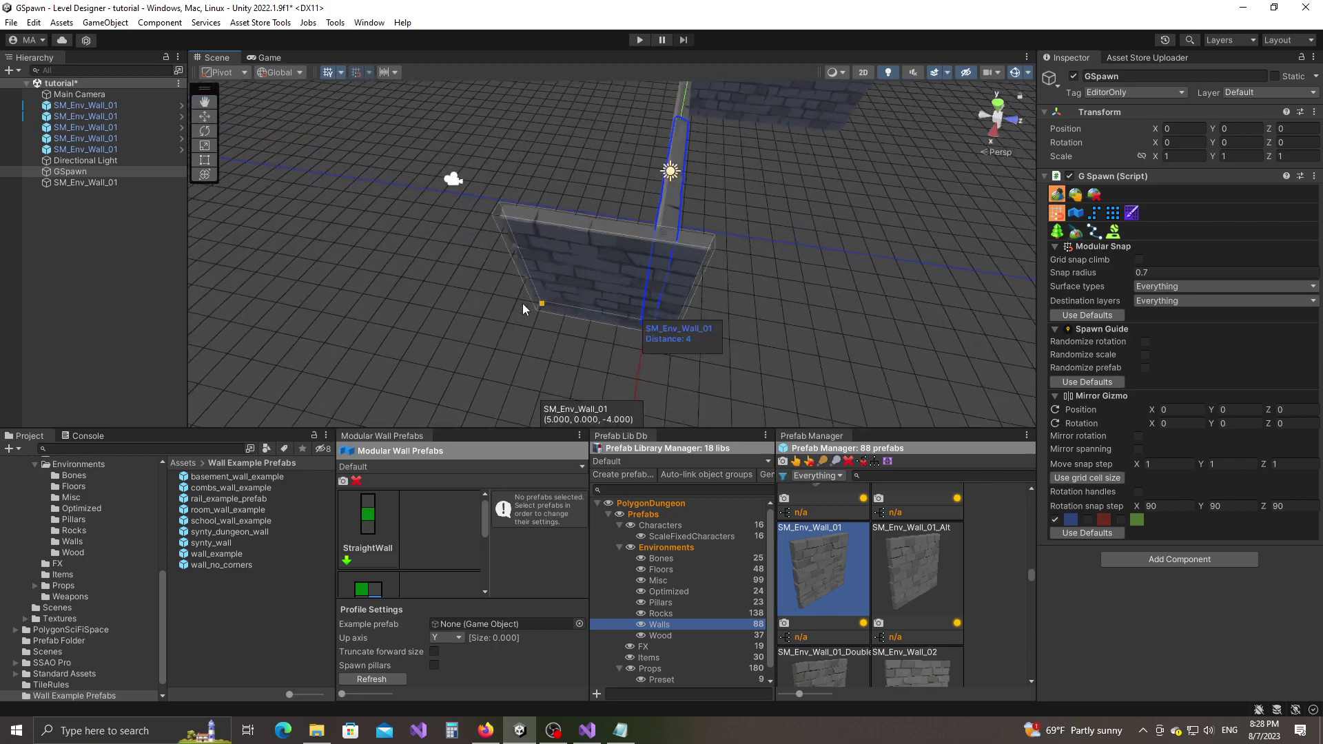
left_click(509, 298)
left_click_drag(509, 298, 602, 358, "alt")
left_click(541, 321)
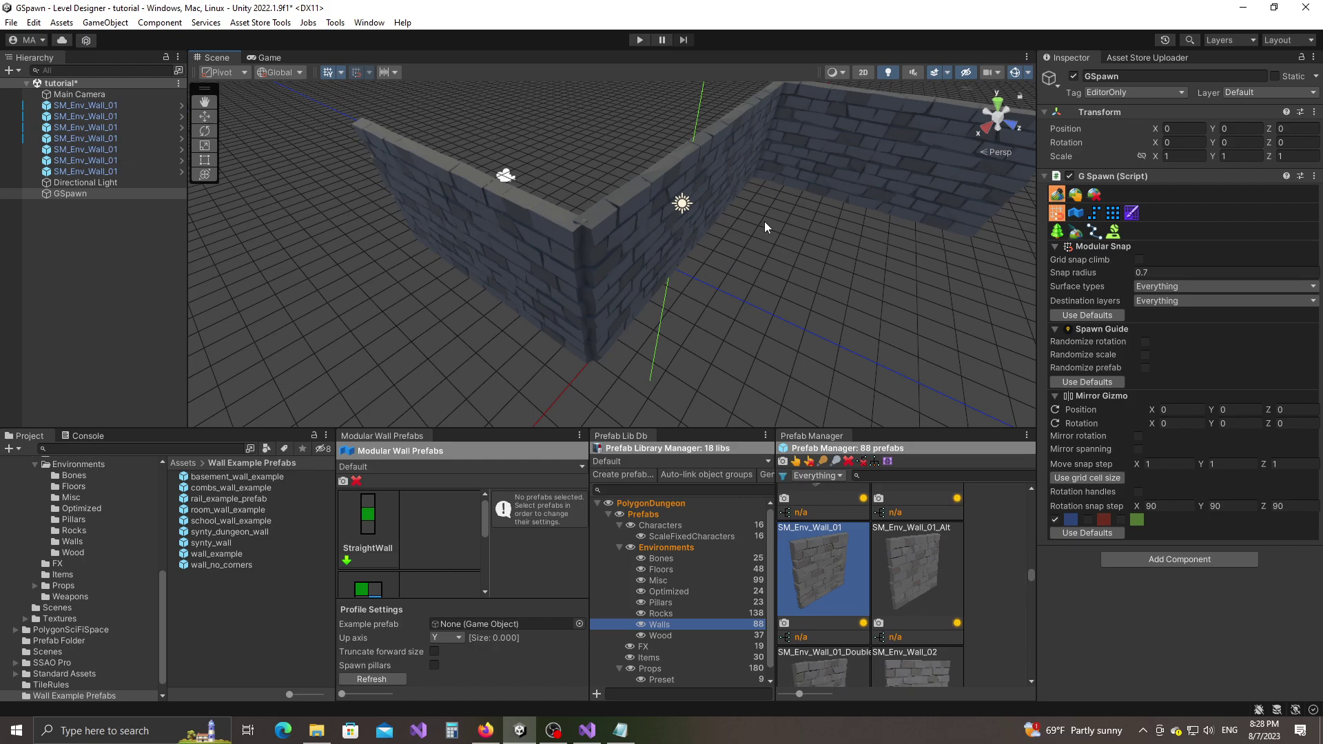
Create the prefab synty_dungeon_wall from all seven walls in Assets/Wall Example Prefabs with a CenterBottom pivot, overwriting the existing one.
left_click(1076, 195)
left_click_drag(948, 200, 700, 307, "alt")
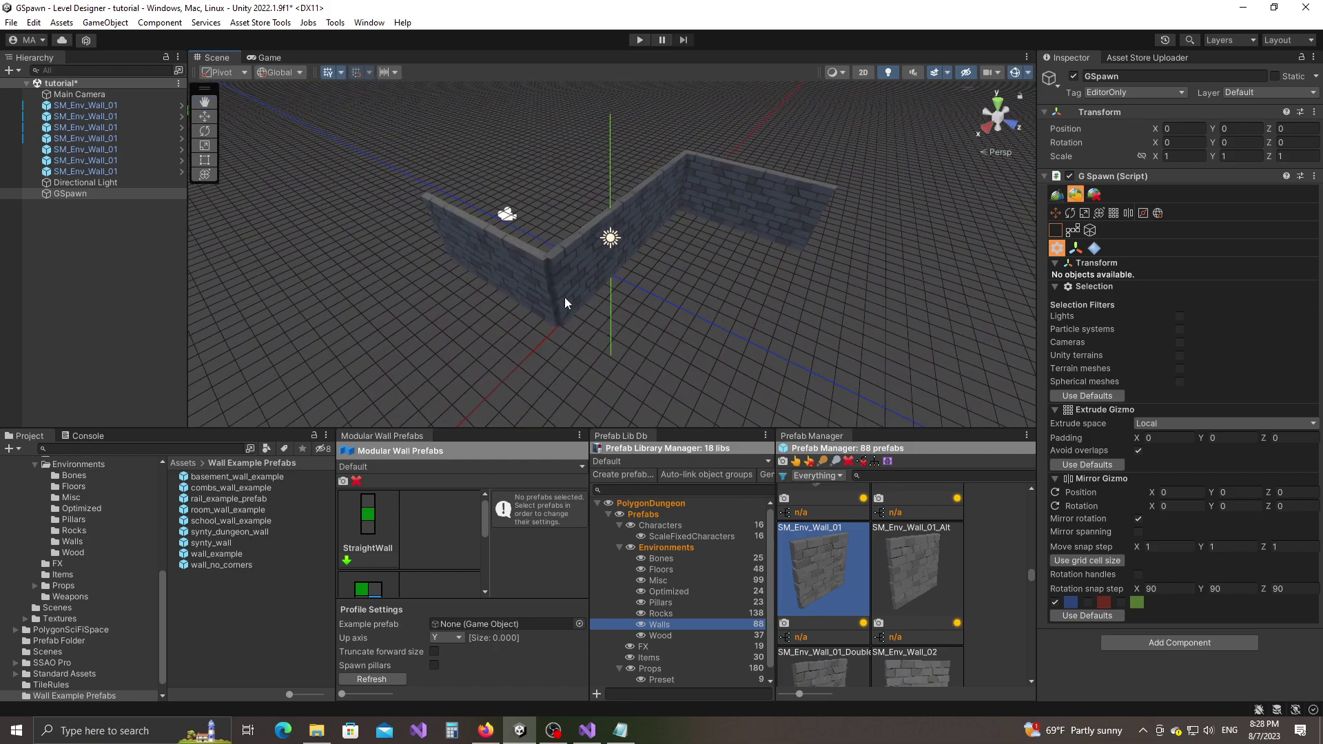
left_click_drag(406, 138, 923, 389)
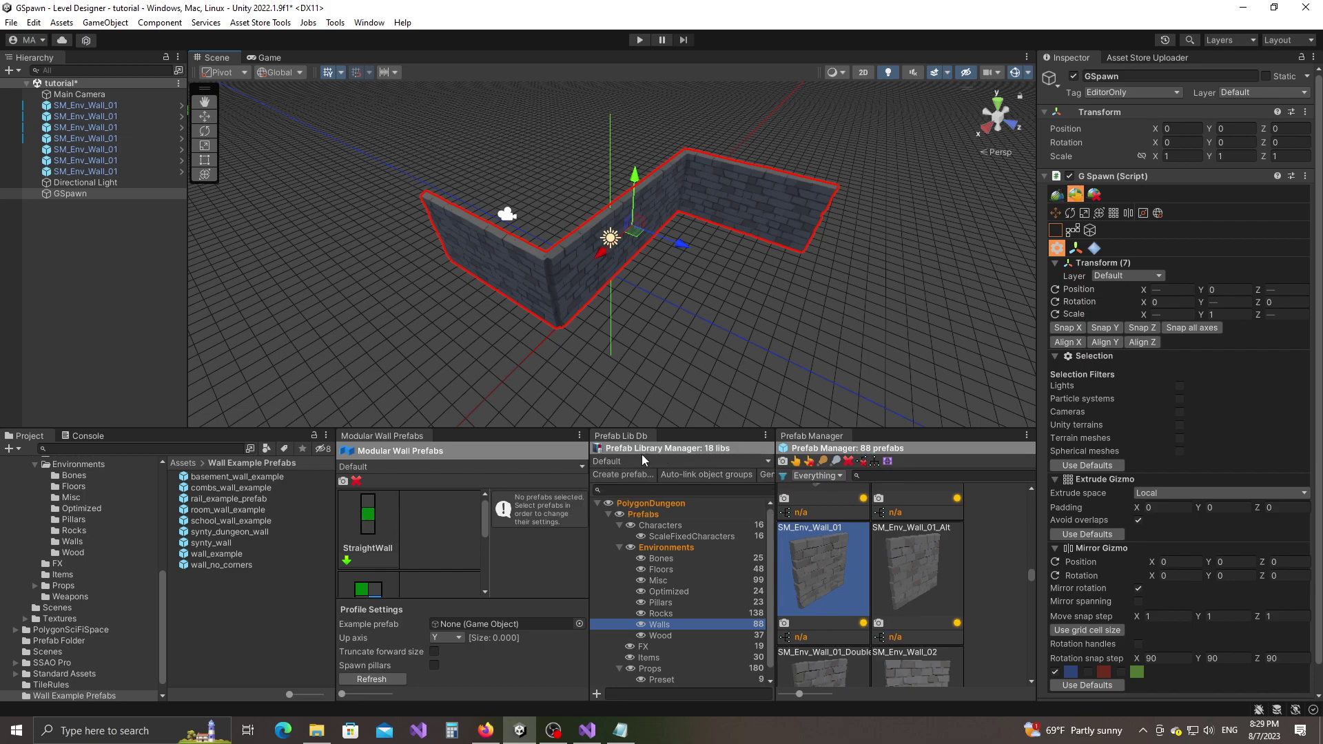
left_click(618, 475)
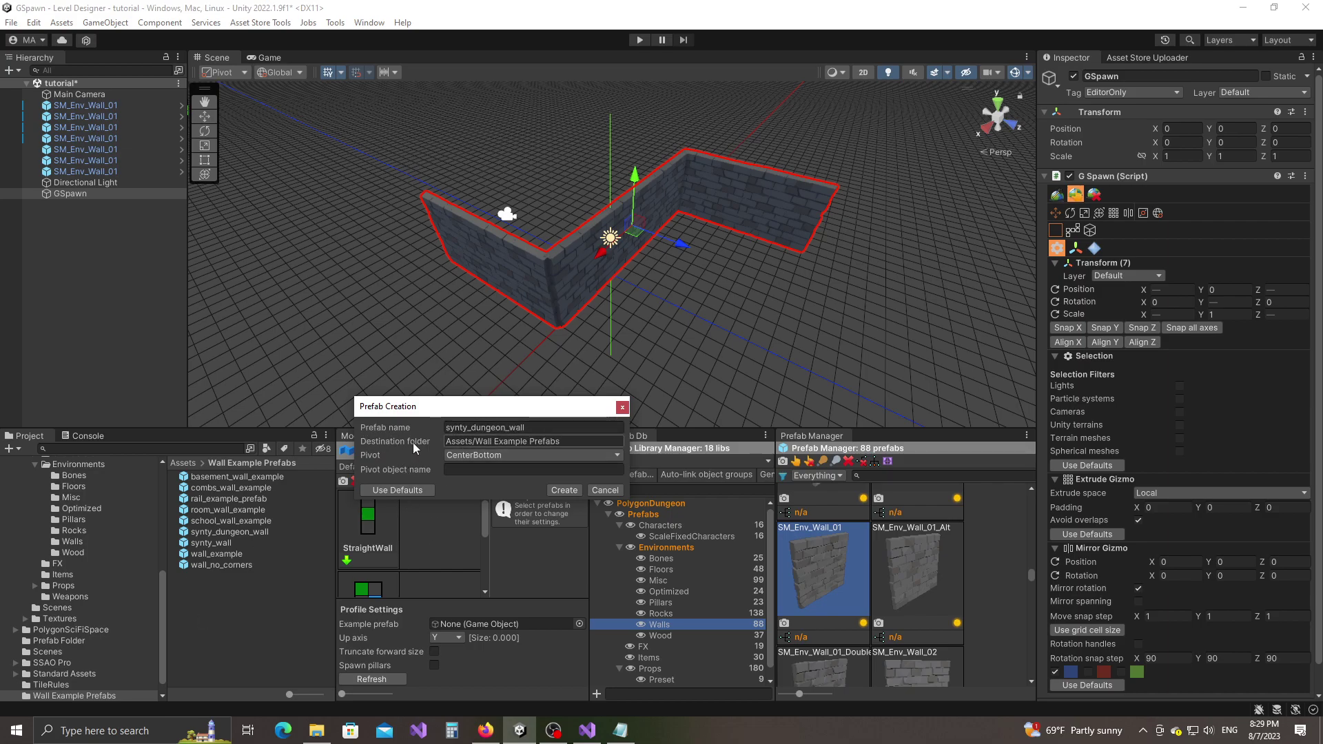
scroll(68, 669, "down", 1)
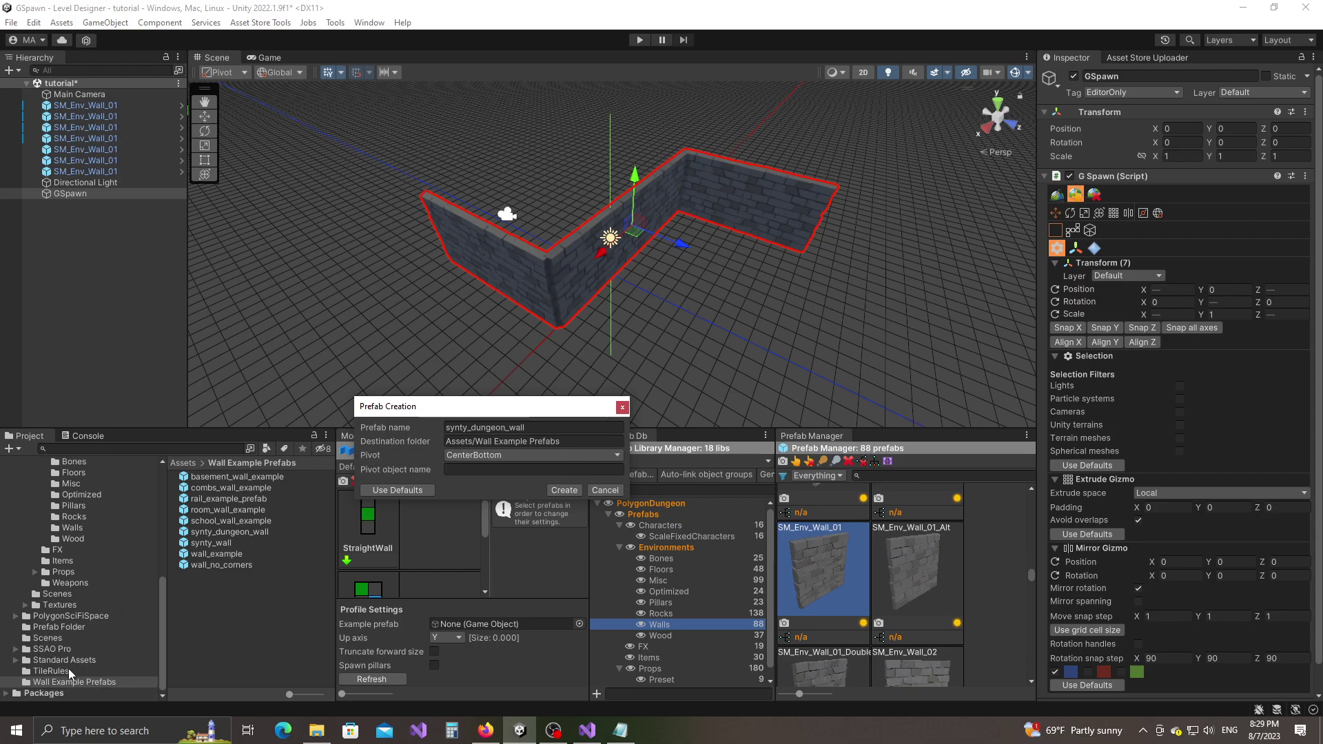
left_click(83, 682)
left_click(463, 437)
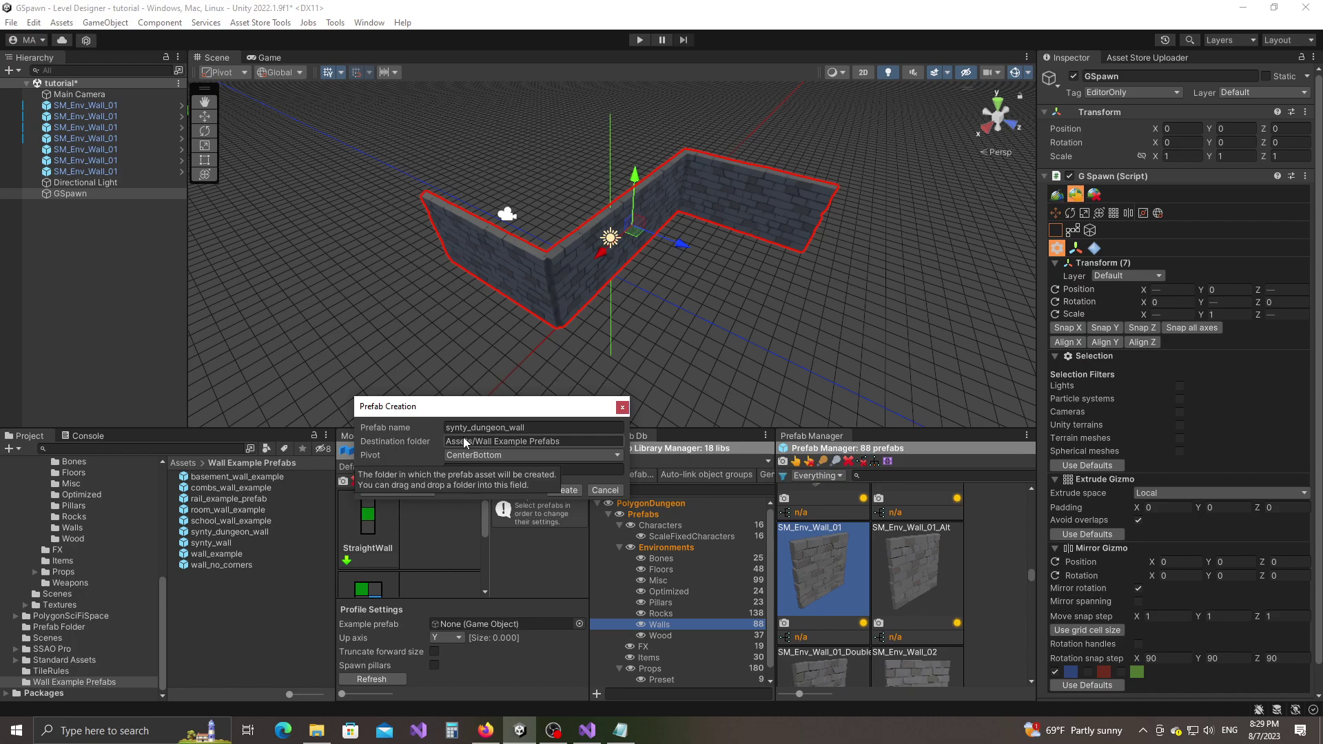
left_click(565, 492)
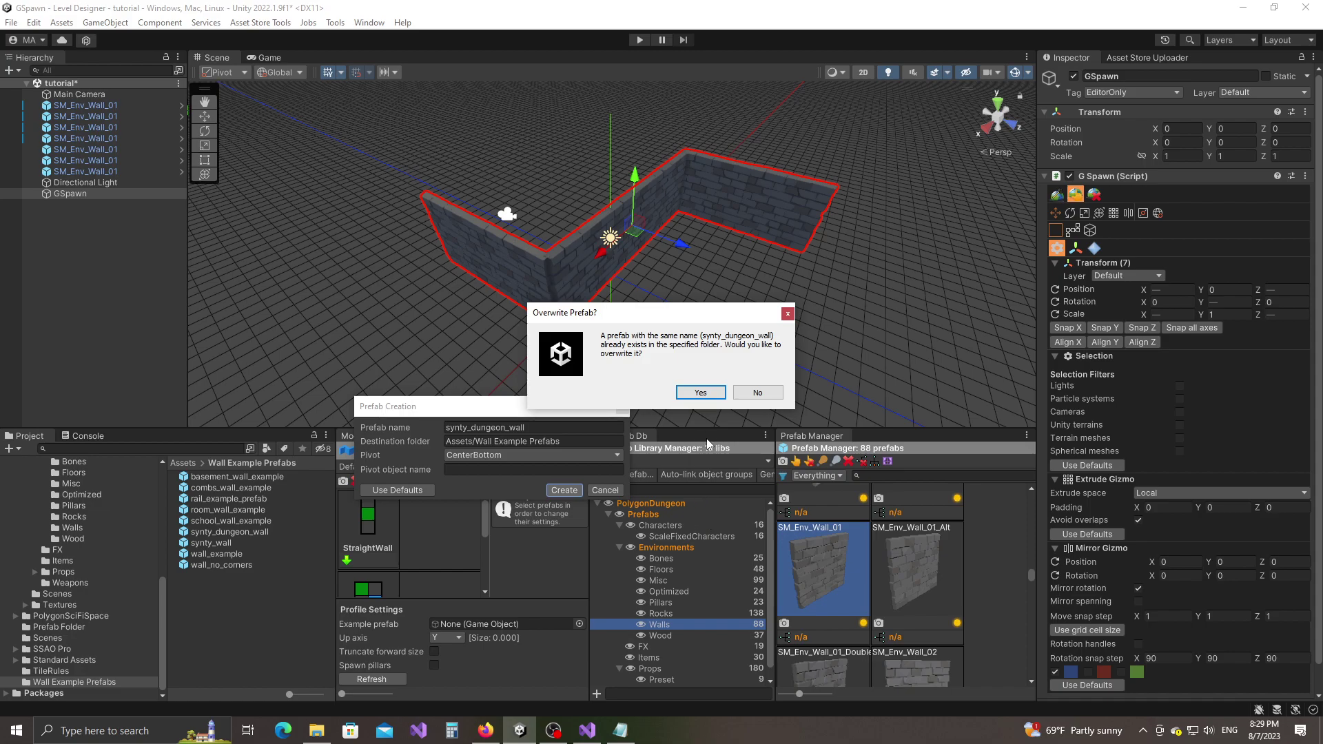
left_click(695, 394)
left_click(758, 394)
left_click(622, 406)
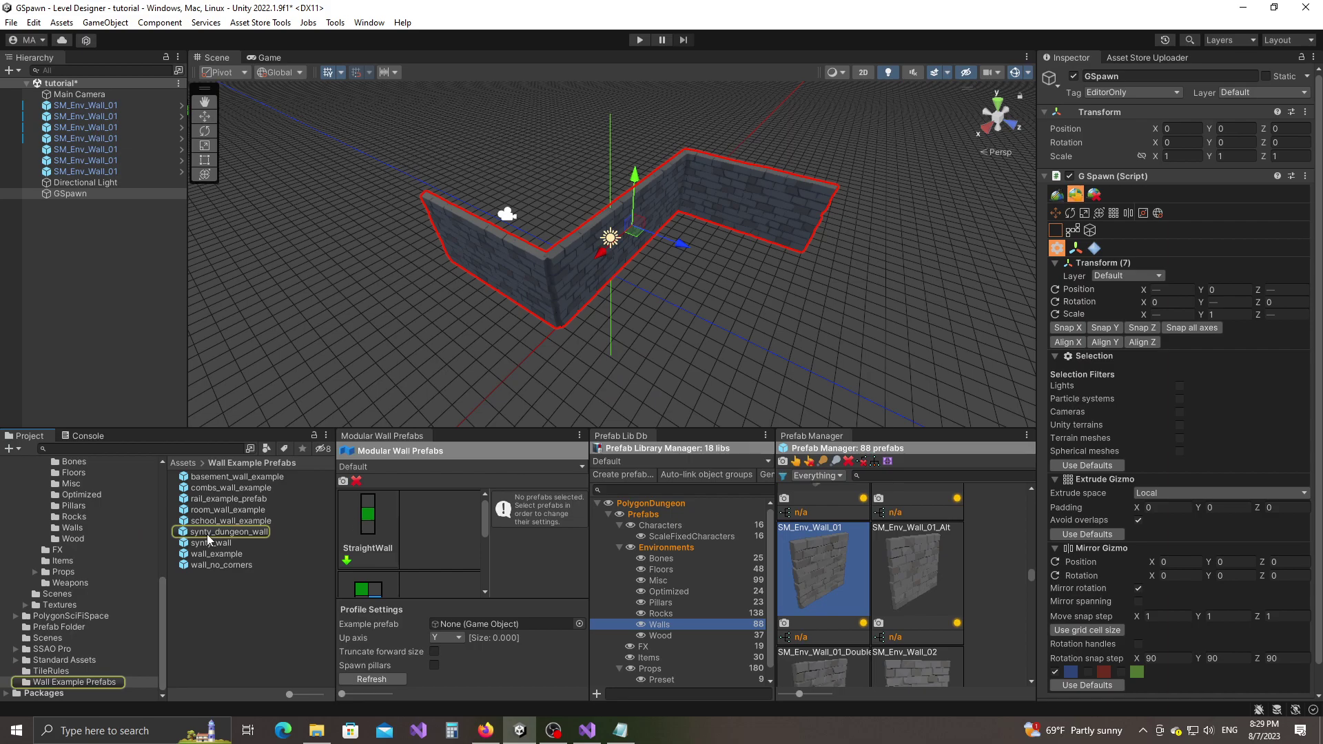
Open the synty_dungeon_wall prefab for editing and view its walls from the inner corner side.
left_click(196, 535)
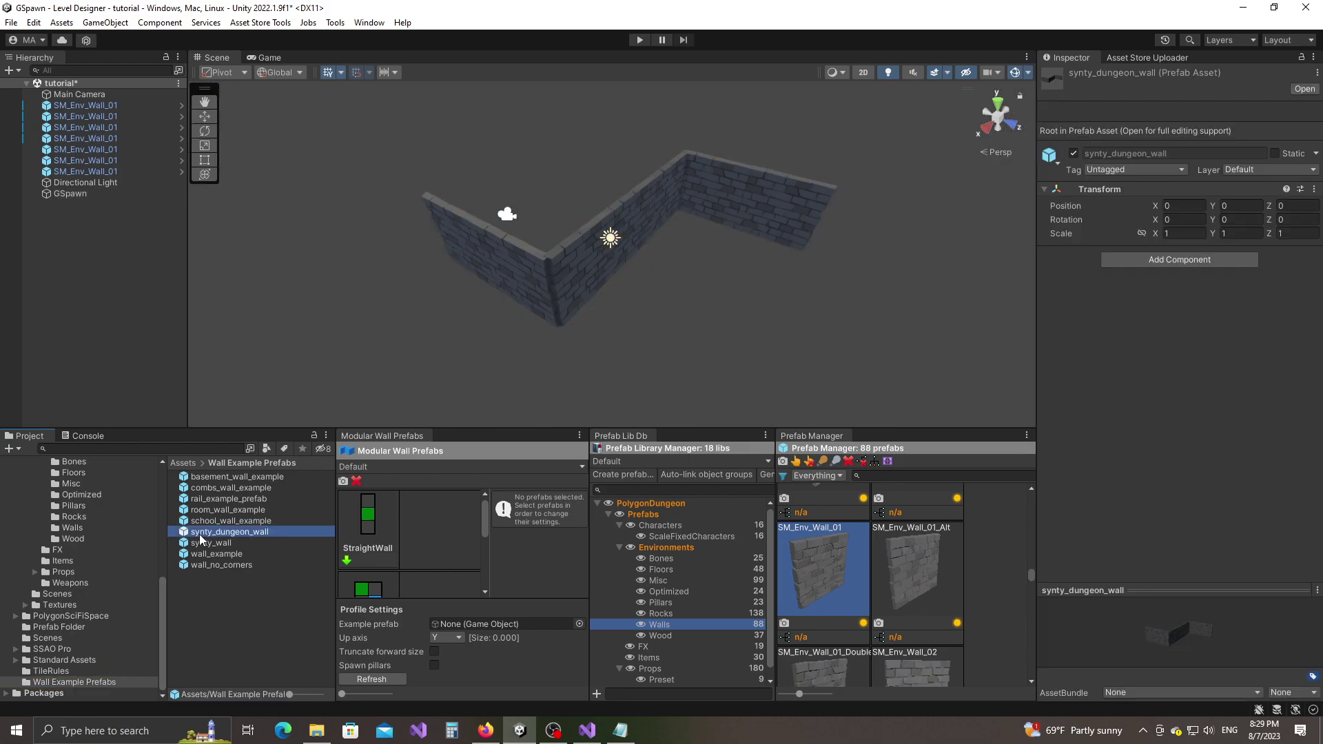
left_click(1305, 89)
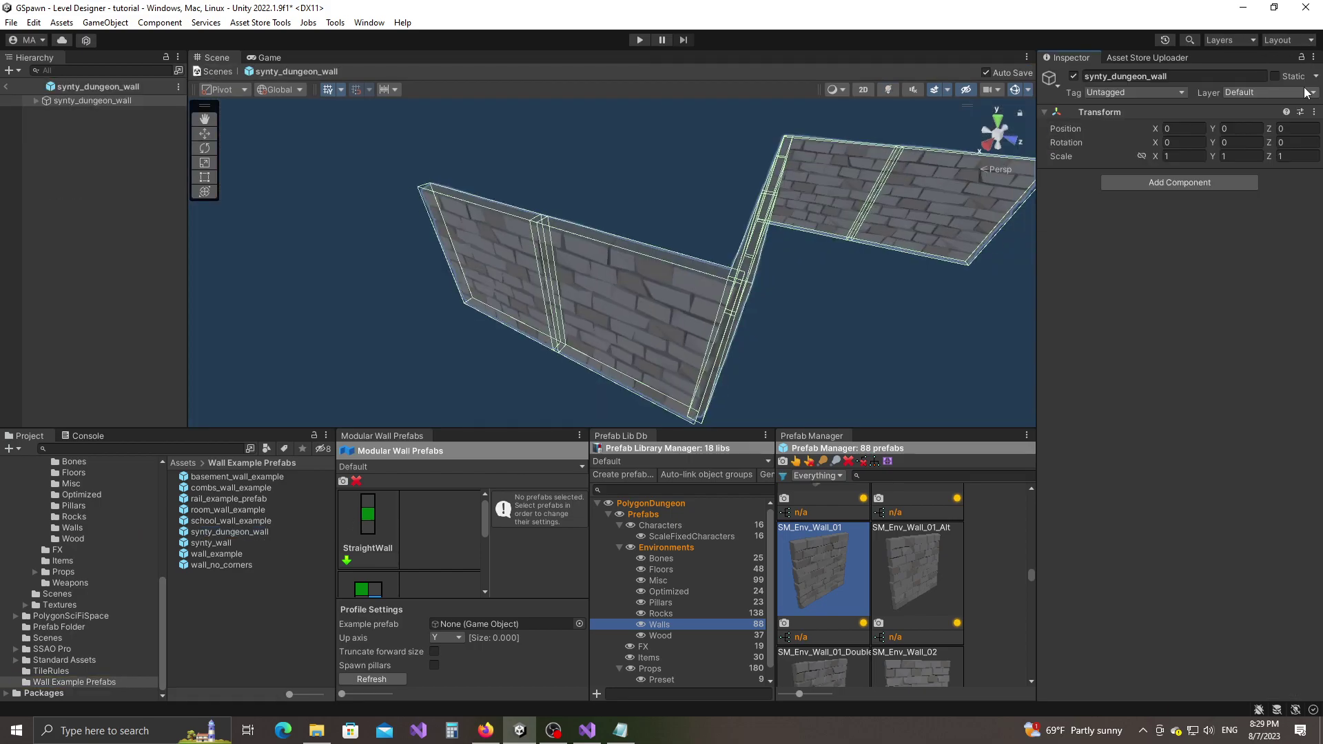
left_click_drag(827, 350, 753, 349, "alt")
left_click(753, 349)
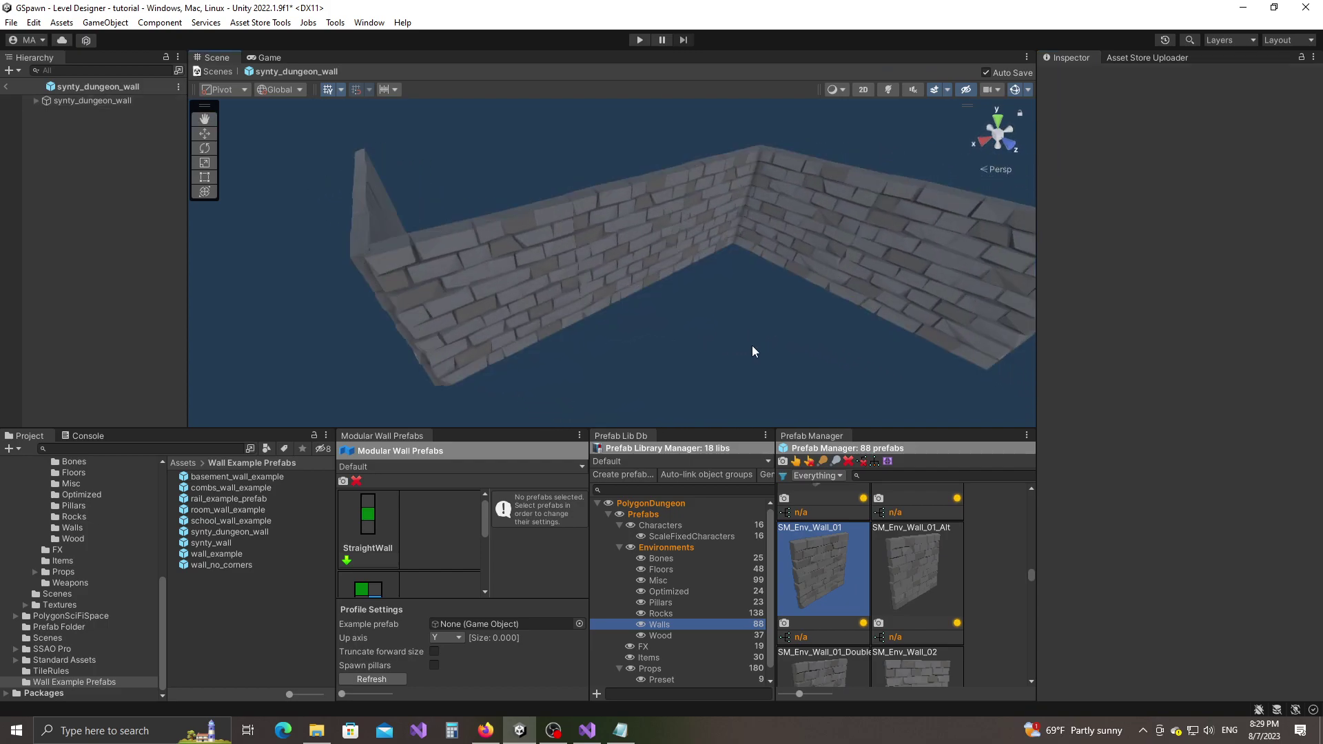
Rename the middle wall segment of the straight three-wall row as MiddleStraight.
left_click(621, 267)
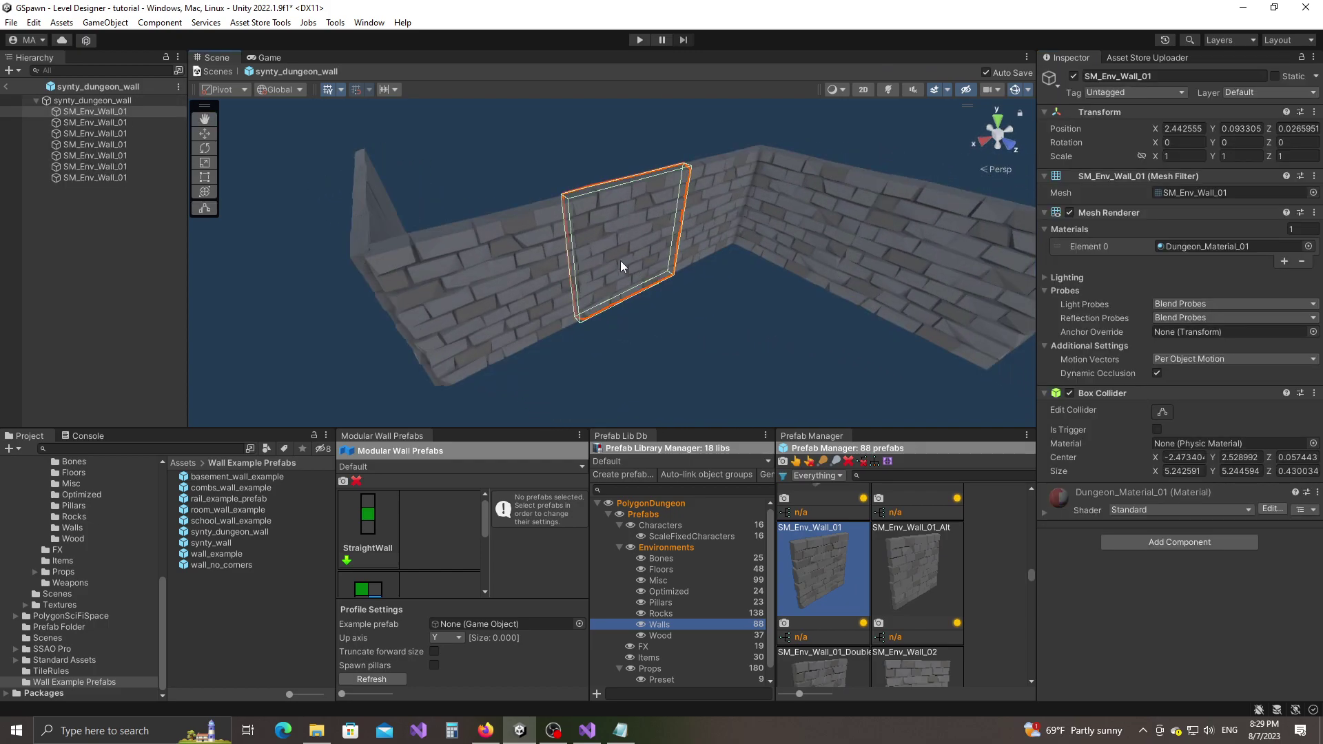
left_click_drag(621, 266, 600, 297, "alt")
left_click(80, 115)
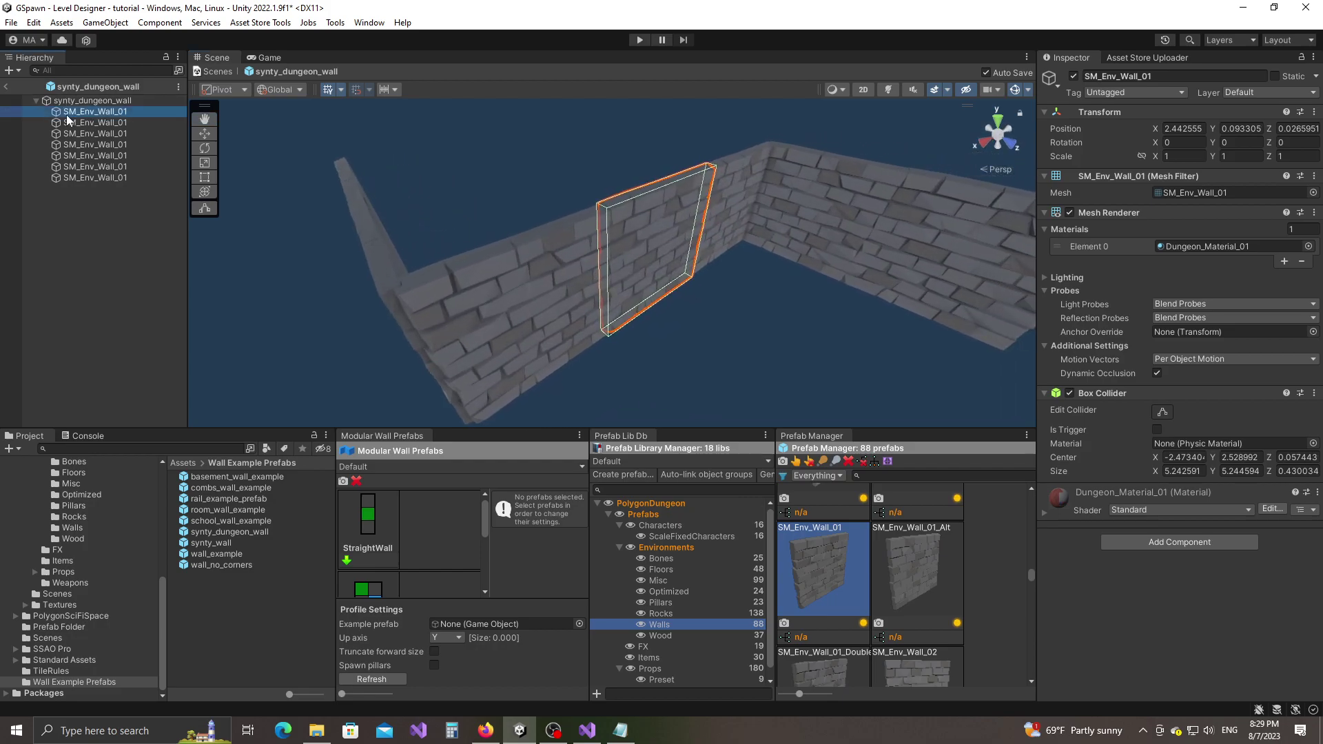
key("F2")
type("Middle")
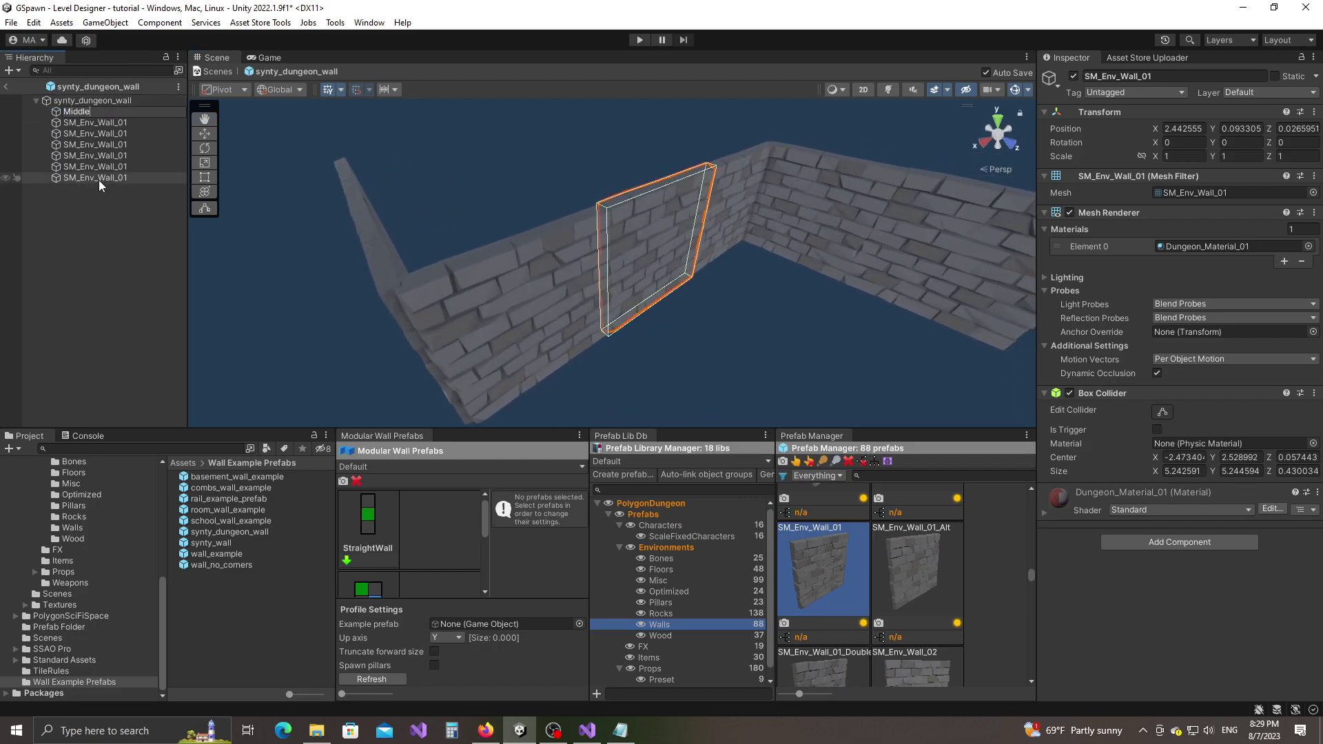
type("Straight")
key("Return")
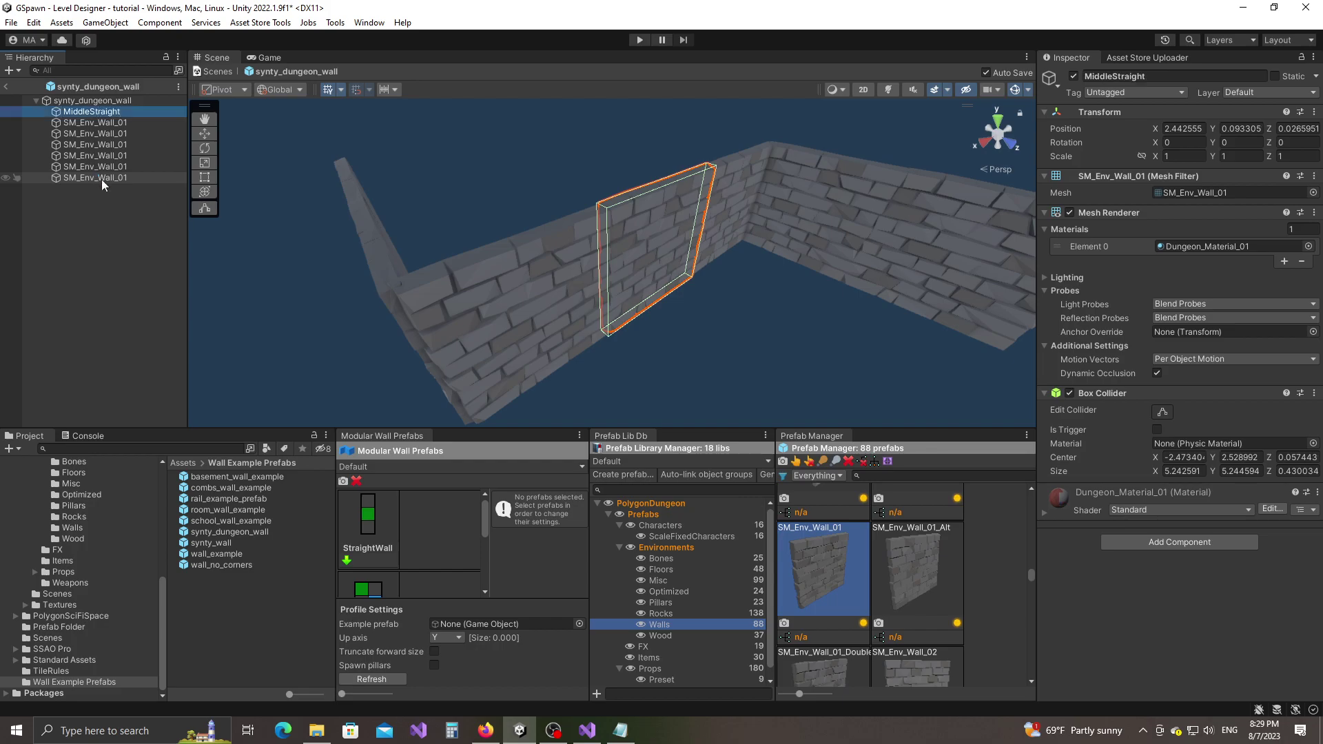
Rename the outermost wall segment beyond the inner corner as LastStraight.
right_click_drag(760, 330, 812, 299)
left_click(810, 237)
right_click_drag(716, 284, 789, 272)
left_click(100, 133)
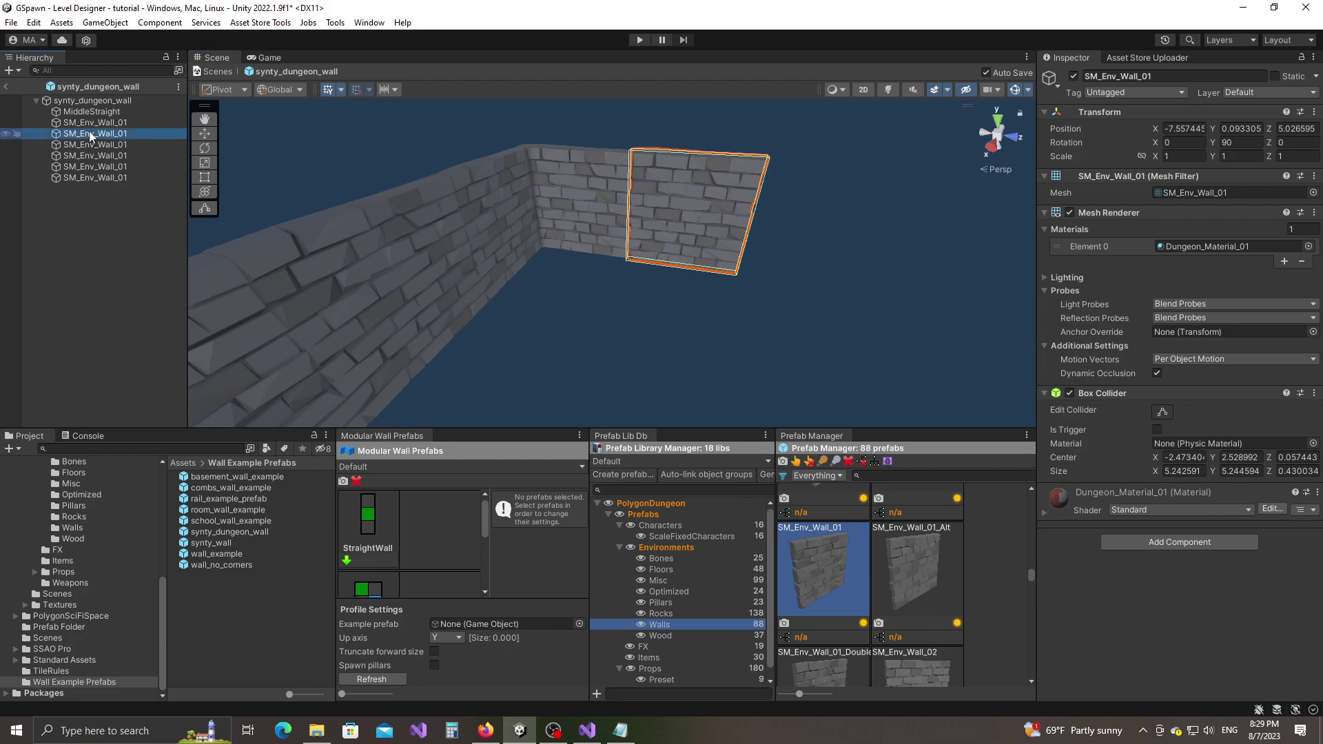
type("LastStraight")
key("Return")
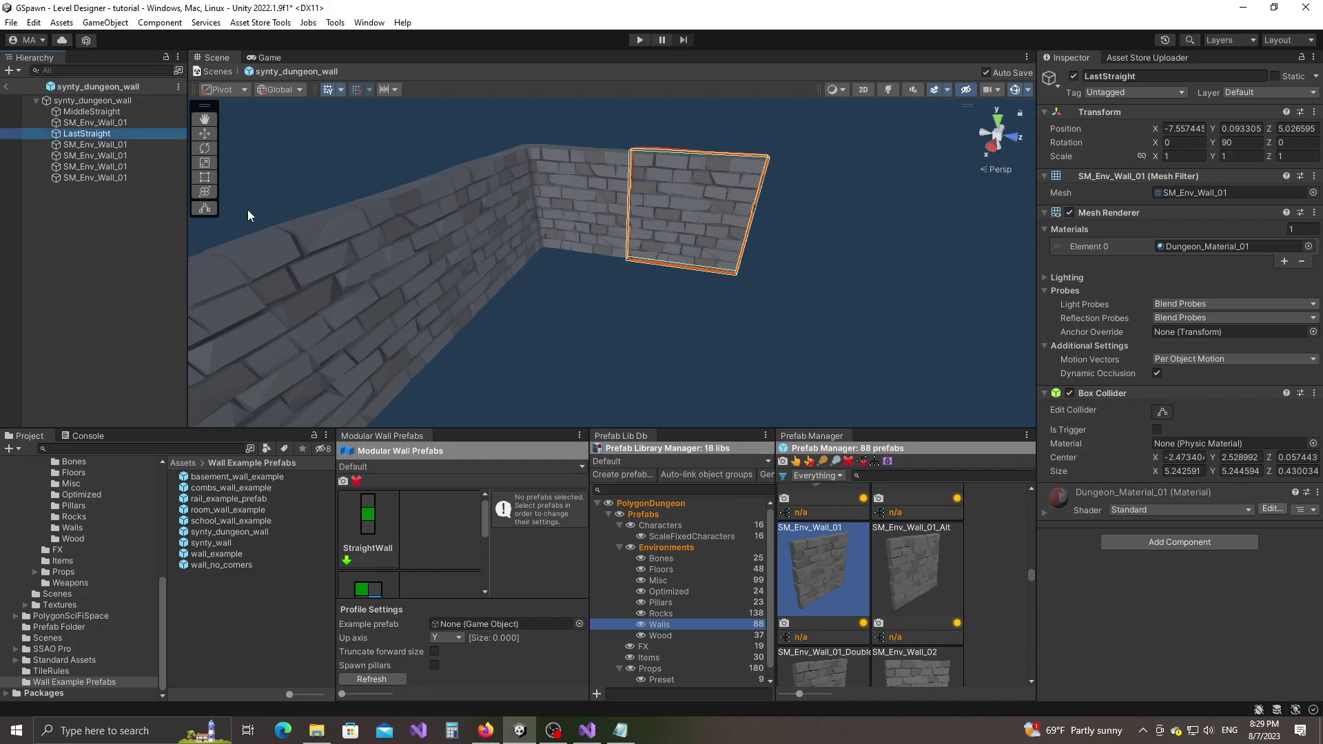
Rename the outermost wall segment at the opposite end of the layout as FirstStraight.
left_click_drag(251, 217, 439, 302, "alt")
right_click_drag(439, 302, 491, 311)
left_click(488, 314)
left_click(100, 124)
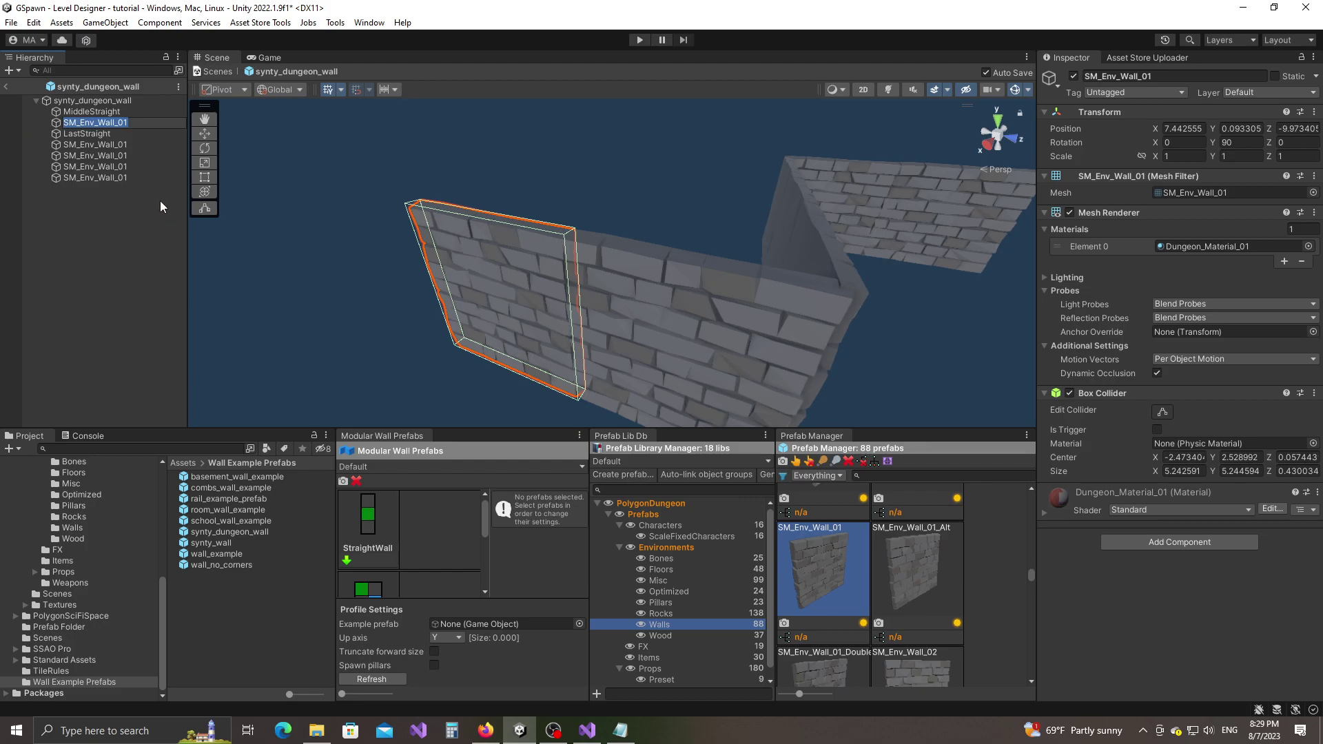
type("Fir5st")
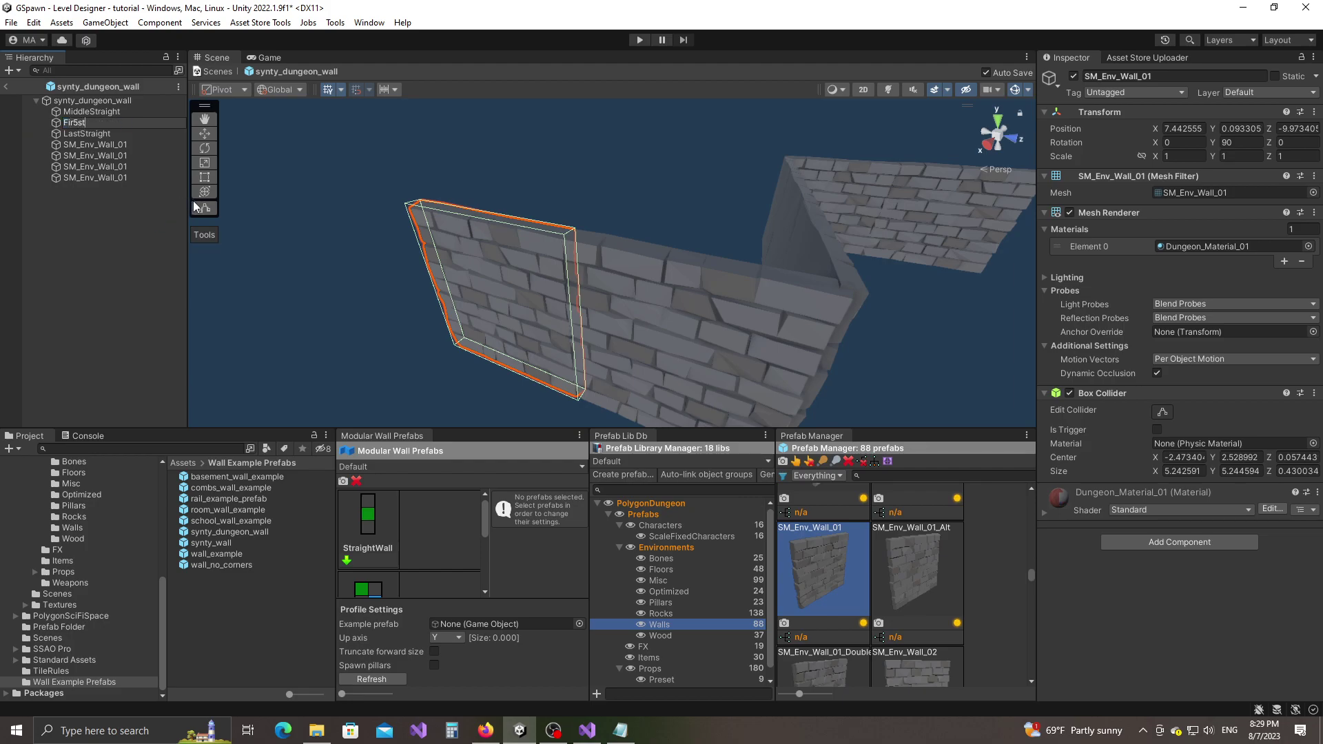
type("Straight")
key("Return")
Leave prefab editing for the tutorial scene and assign synty_dungeon_wall as the modular wall profile's example prefab.
right_click_drag(596, 258, 792, 269)
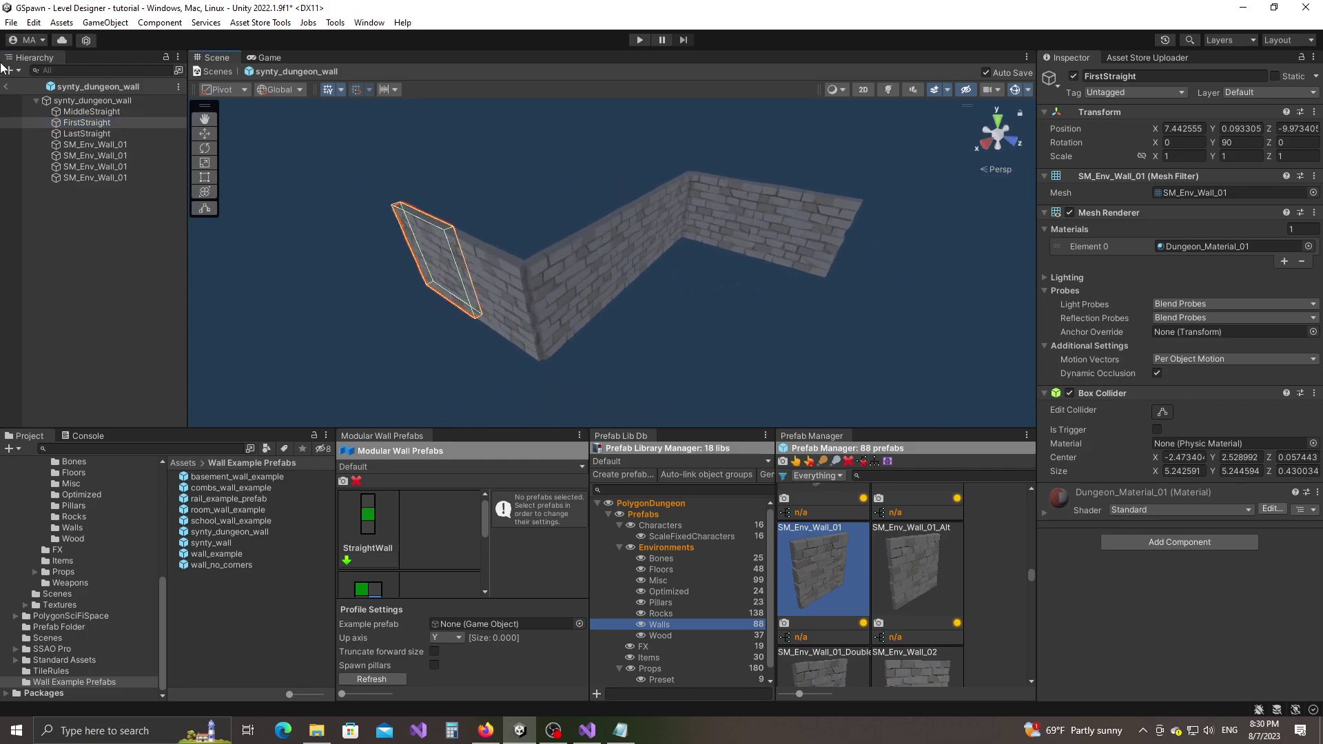
left_click(6, 86)
middle_click_drag(755, 307, 708, 292)
right_click_drag(709, 292, 671, 292)
left_click_drag(671, 293, 582, 295, "alt")
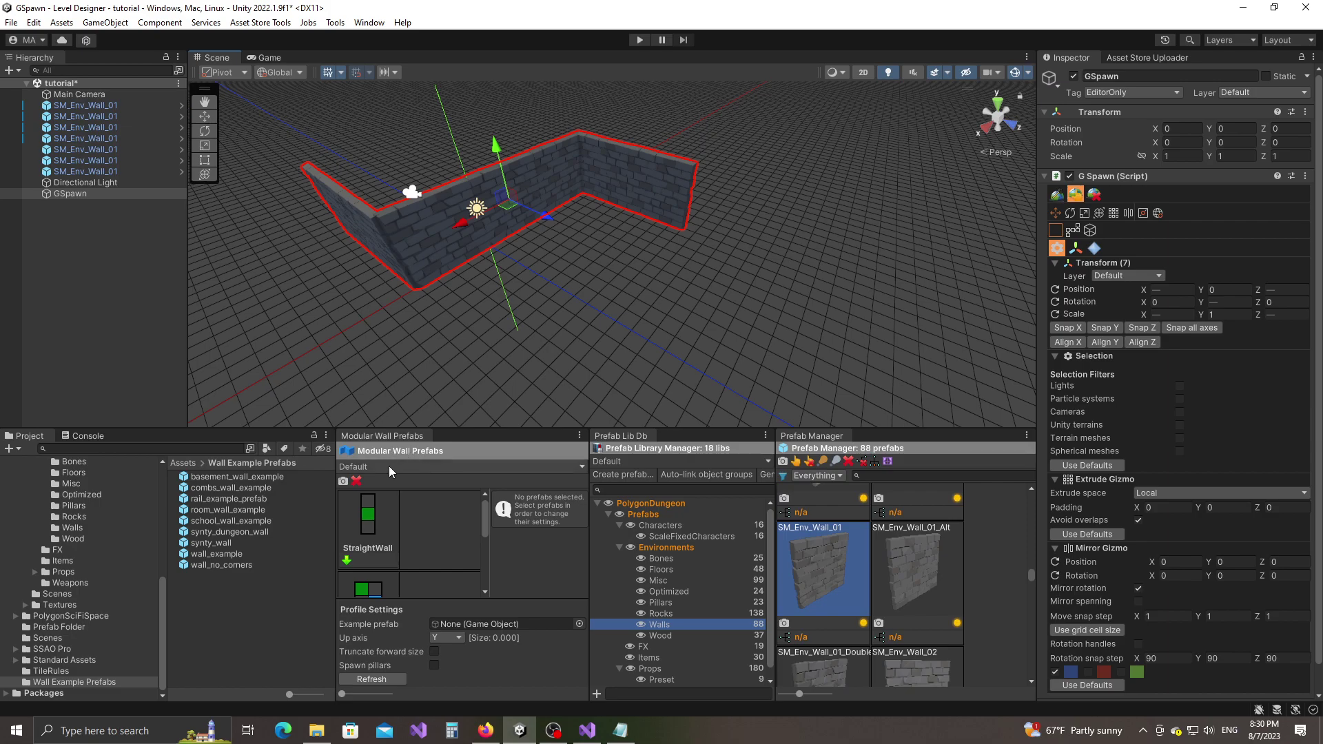
left_click(199, 533)
left_click_drag(199, 535, 484, 629)
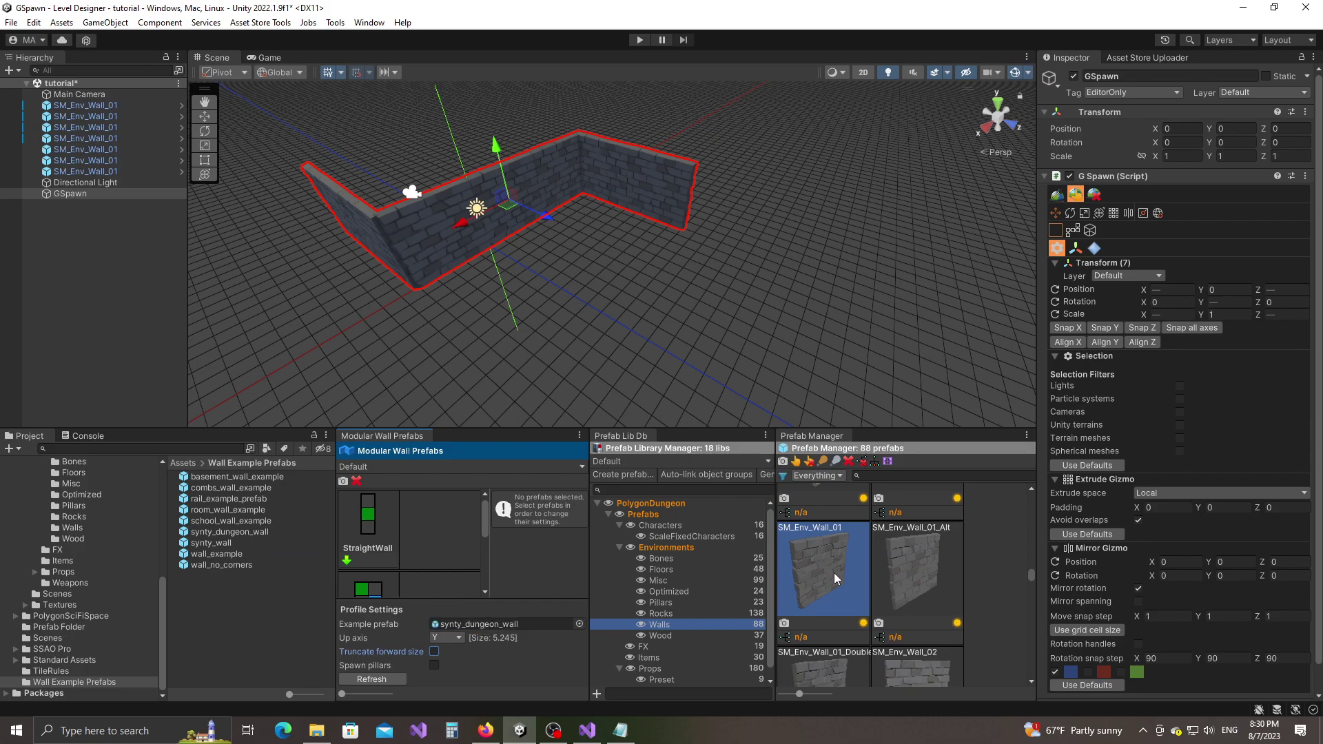
Add SM_Env_Wall_01 to the profile's StraightWall category and start spawning modular walls with that prefab.
left_click_drag(837, 572, 441, 530)
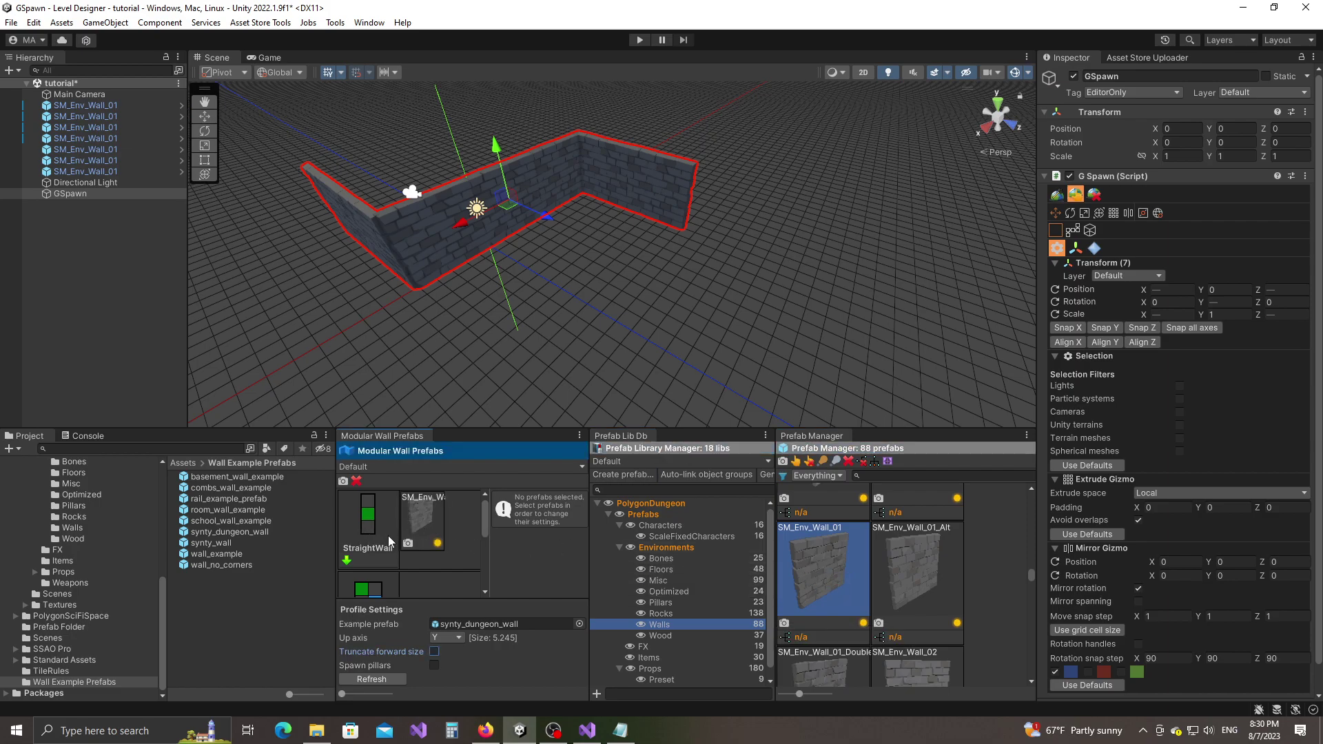
left_click(1058, 196)
right_click_drag(679, 351, 709, 353)
left_click_drag(708, 353, 777, 353, "alt")
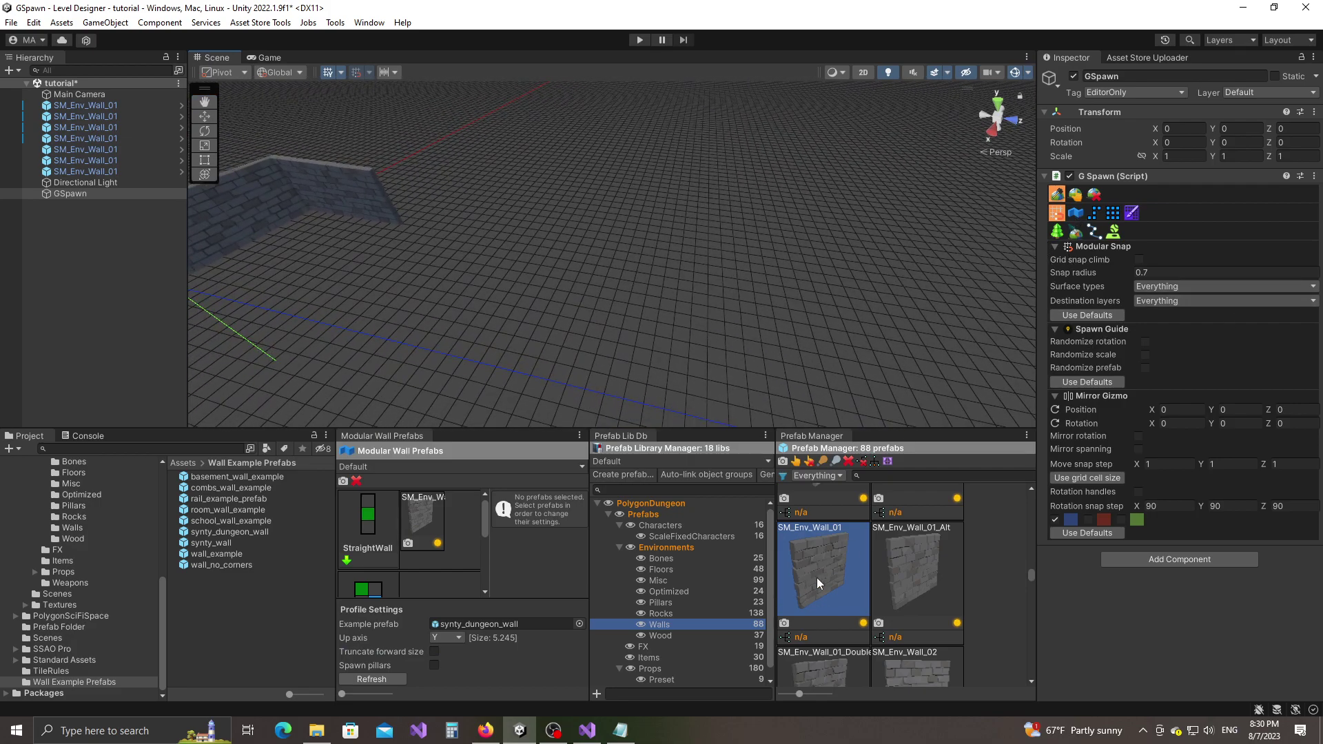
left_click(1075, 213)
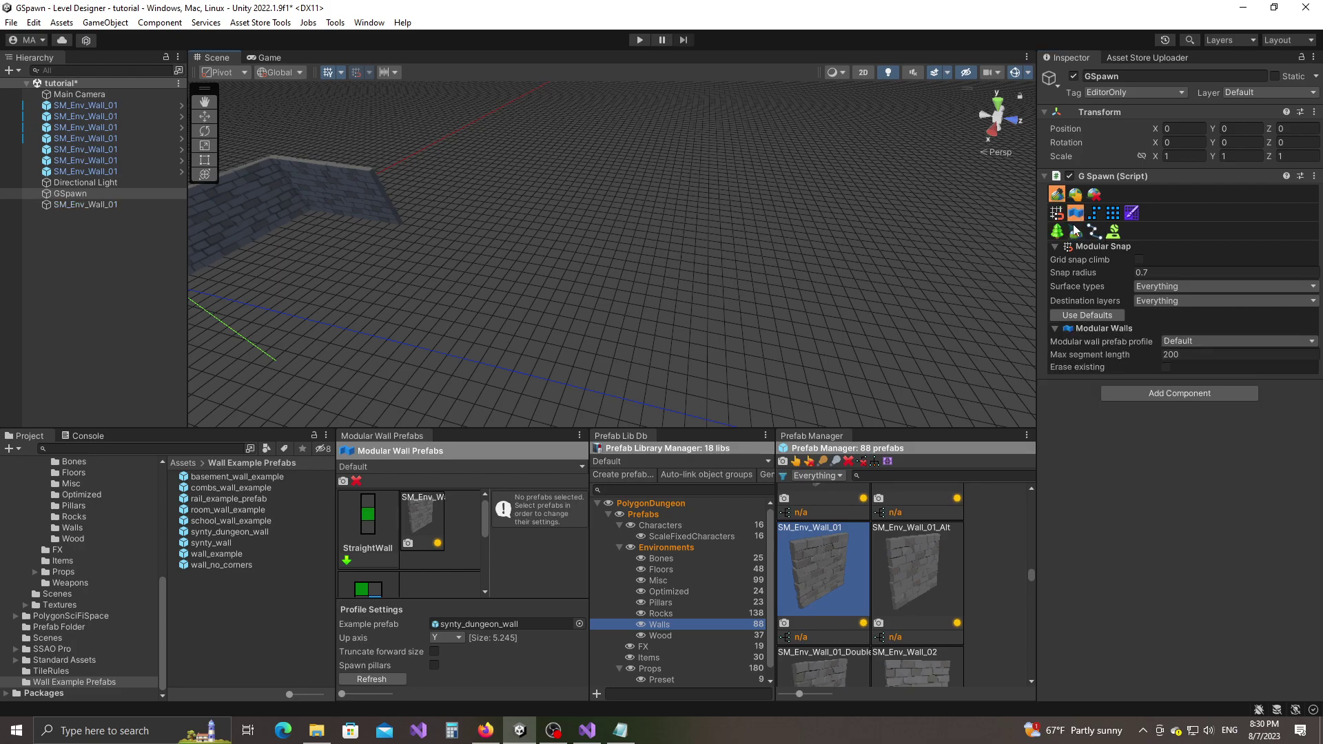
left_click(822, 575)
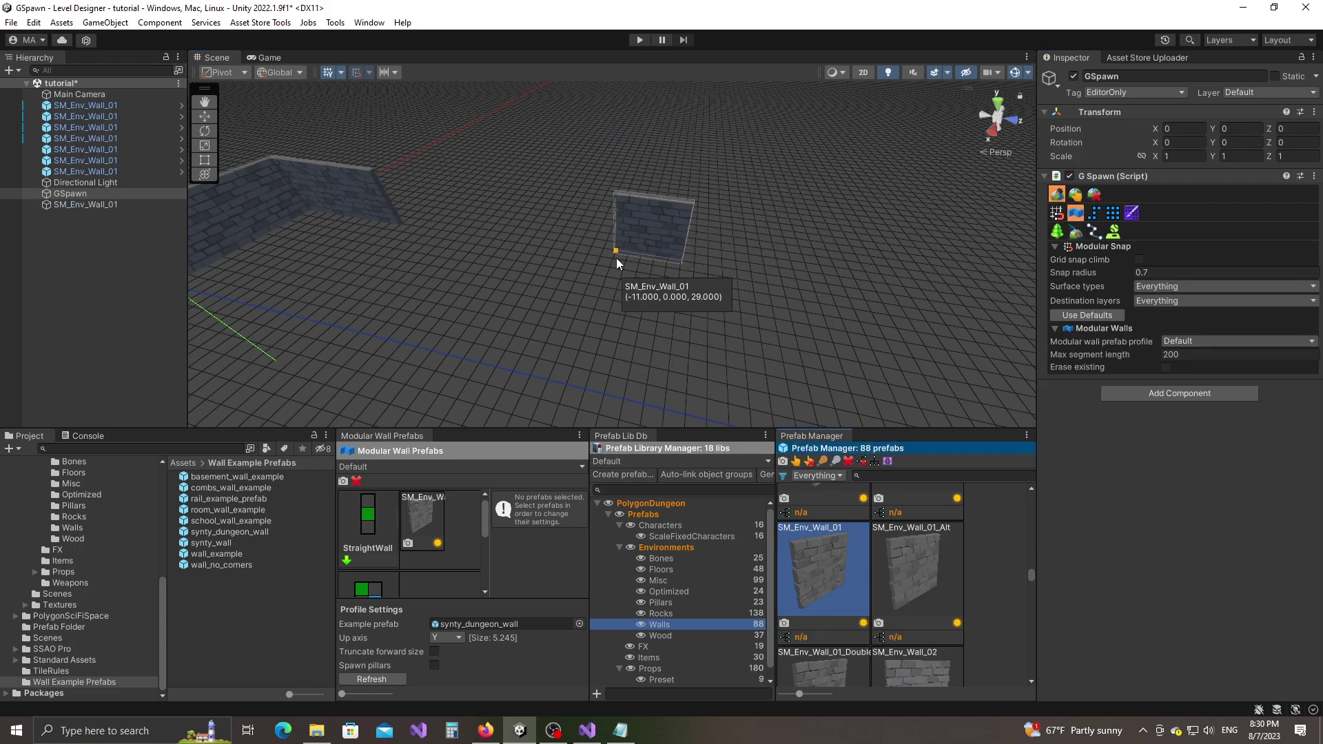
key("y")
key("y")
key("y")
right_click_drag(597, 259, 549, 305)
left_click(524, 325)
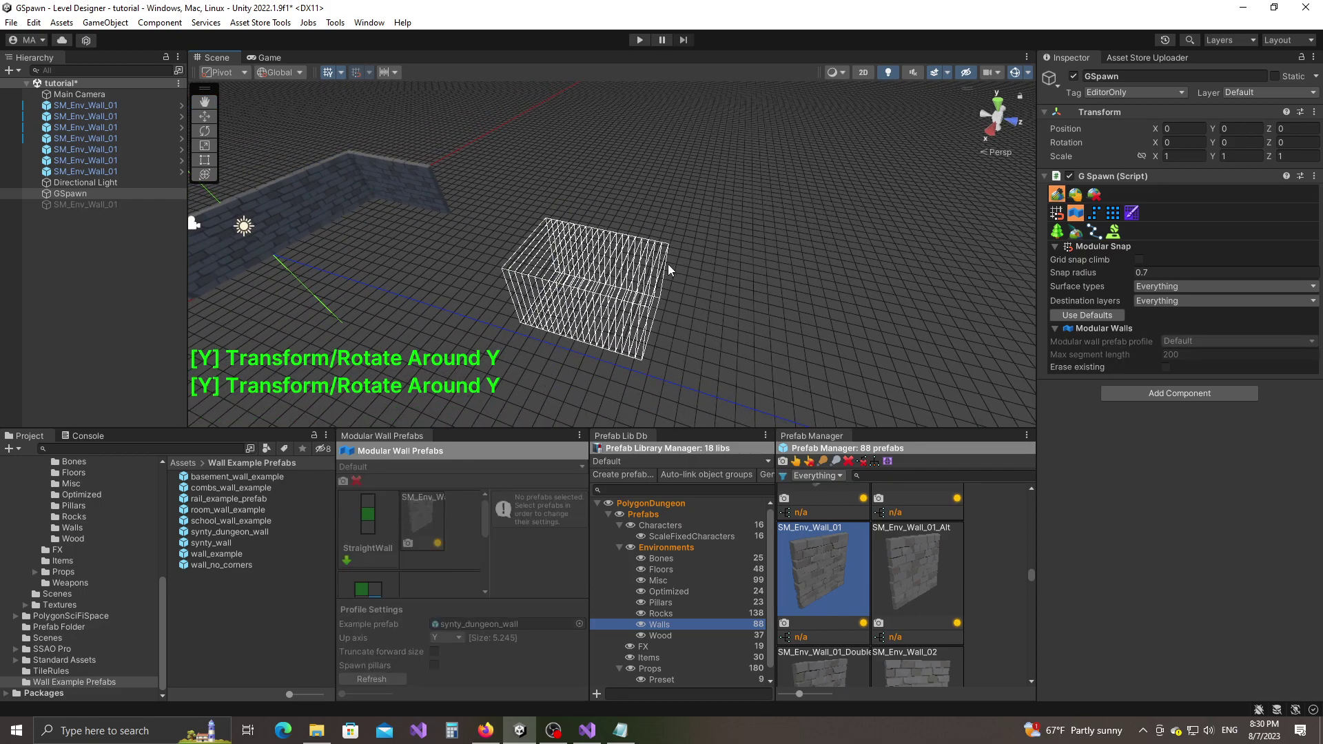
key("Escape")
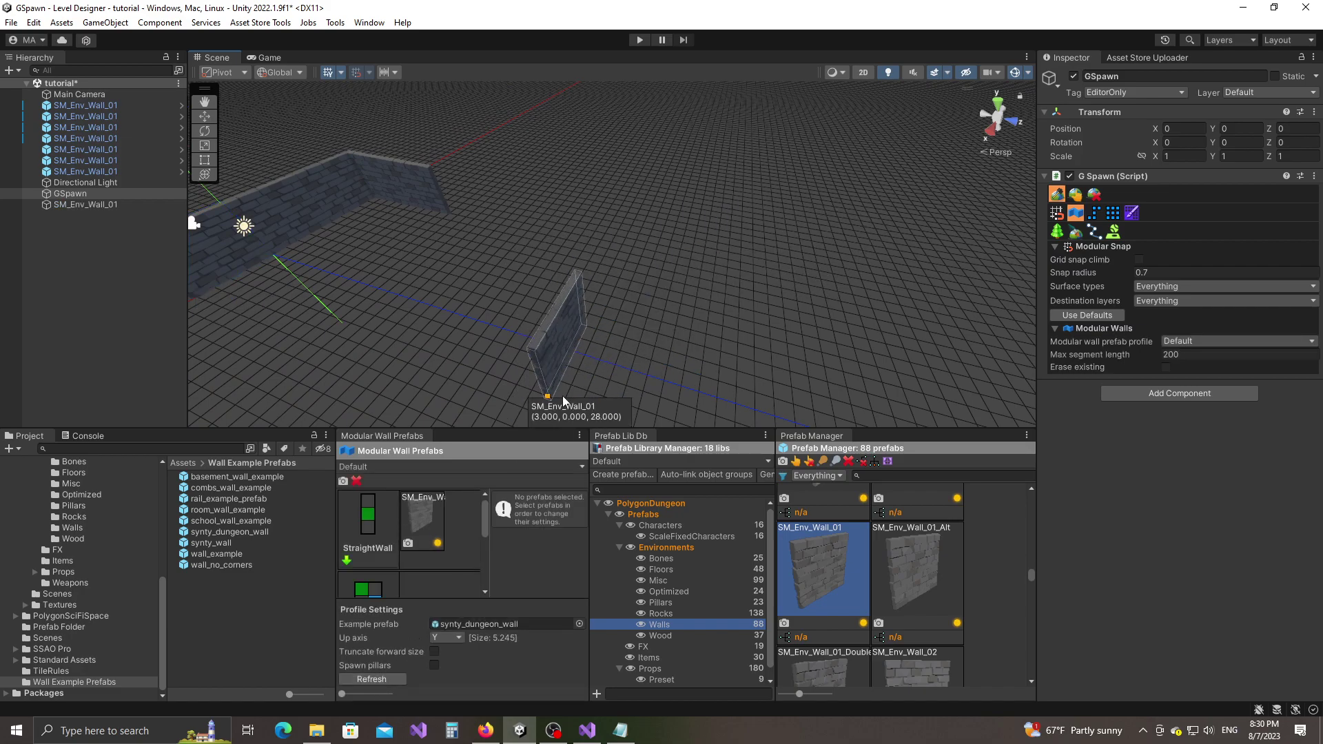
Refresh the modular wall profile and spawn a closed test wall loop with several corners beside the example walls.
left_click(366, 681)
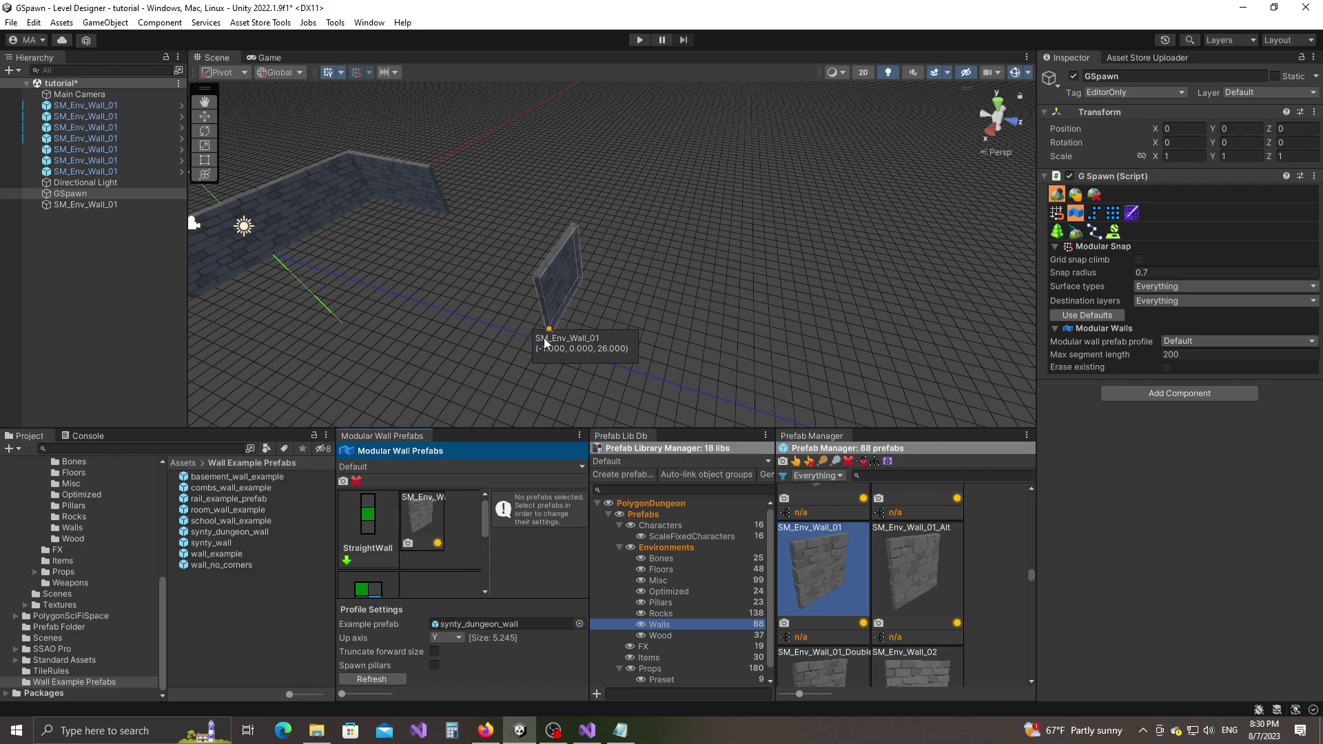
left_click(534, 343)
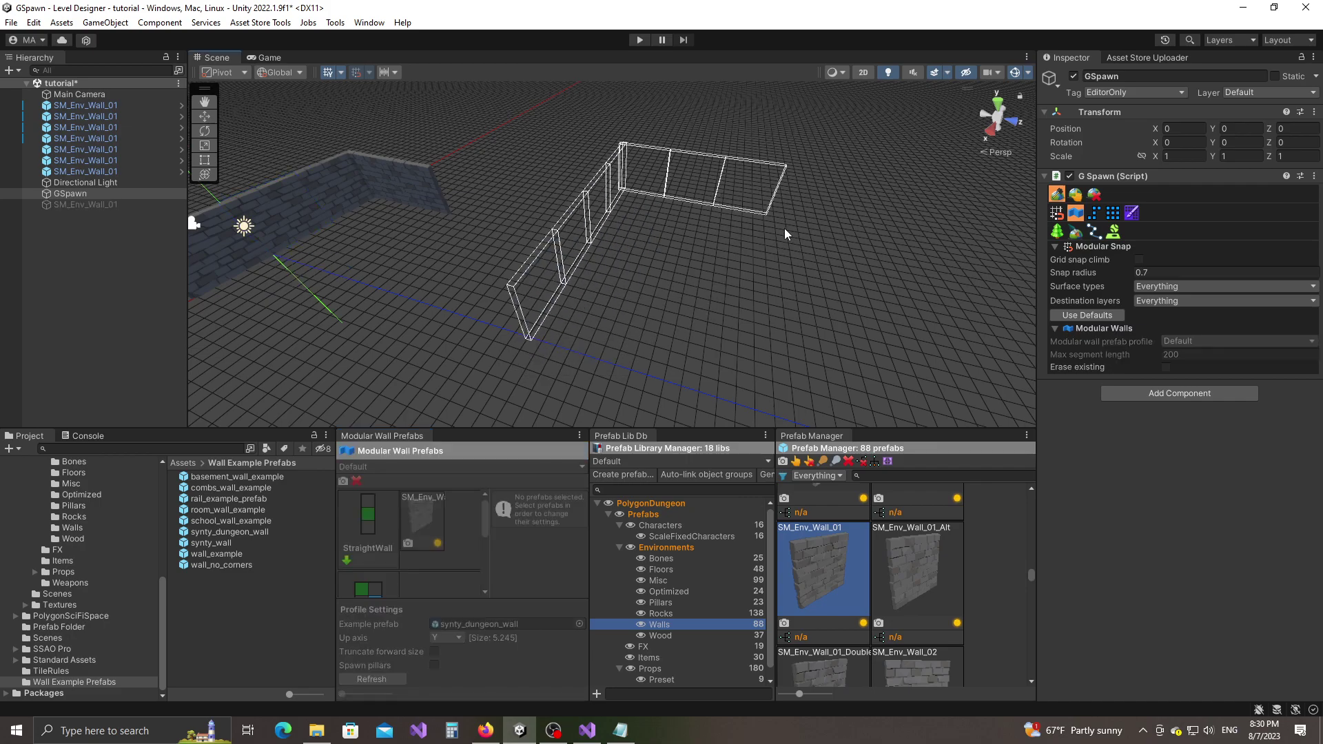
left_click_drag(897, 329, 835, 365, "alt")
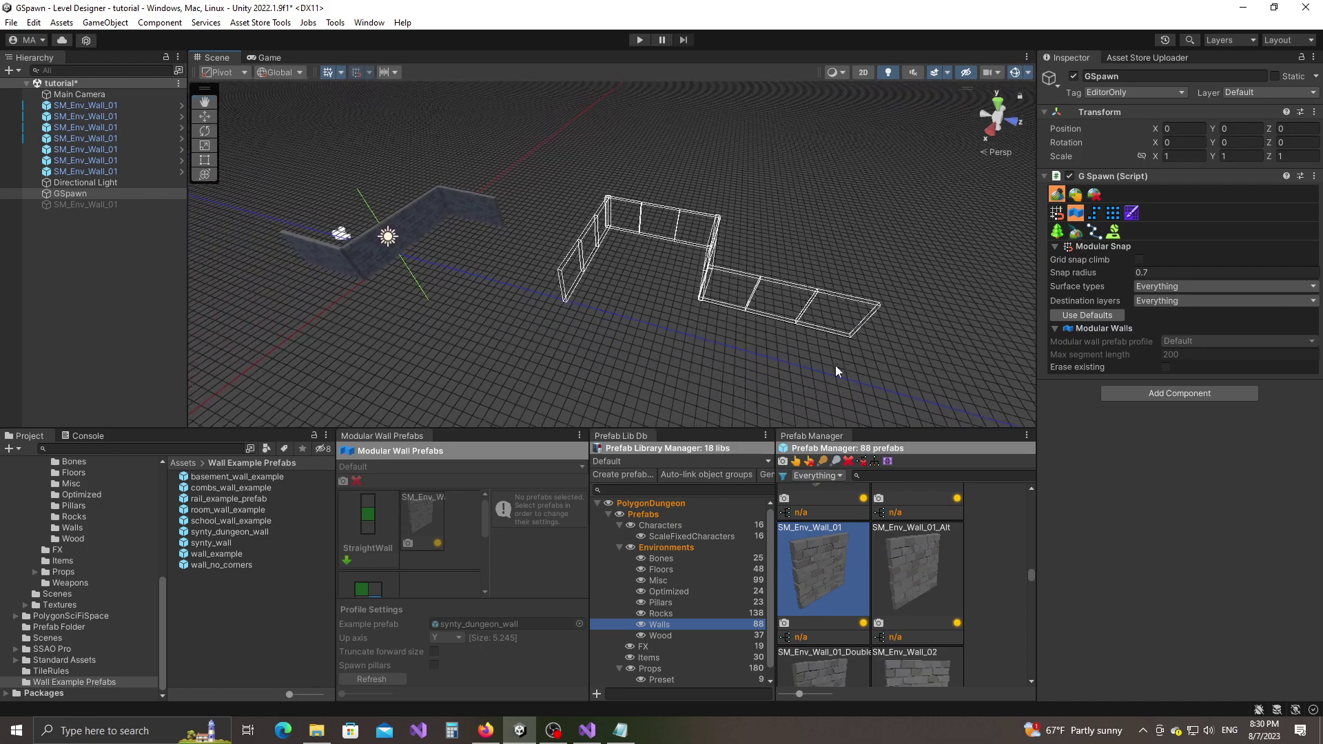
left_click(572, 307)
left_click_drag(724, 331, 803, 286, "alt")
scroll(779, 276, "up", 3)
key("Escape")
Examine the joints between neighbouring wall segments in the spawned loop up close and from several angles.
right_click_drag(803, 286, 570, 309)
mouse_move(570, 311)
left_mouse_down("alt")
mouse_move(519, 325)
mouse_move(751, 325)
mouse_move(569, 306)
left_mouse_up("alt")
scroll(591, 303, "up", 10)
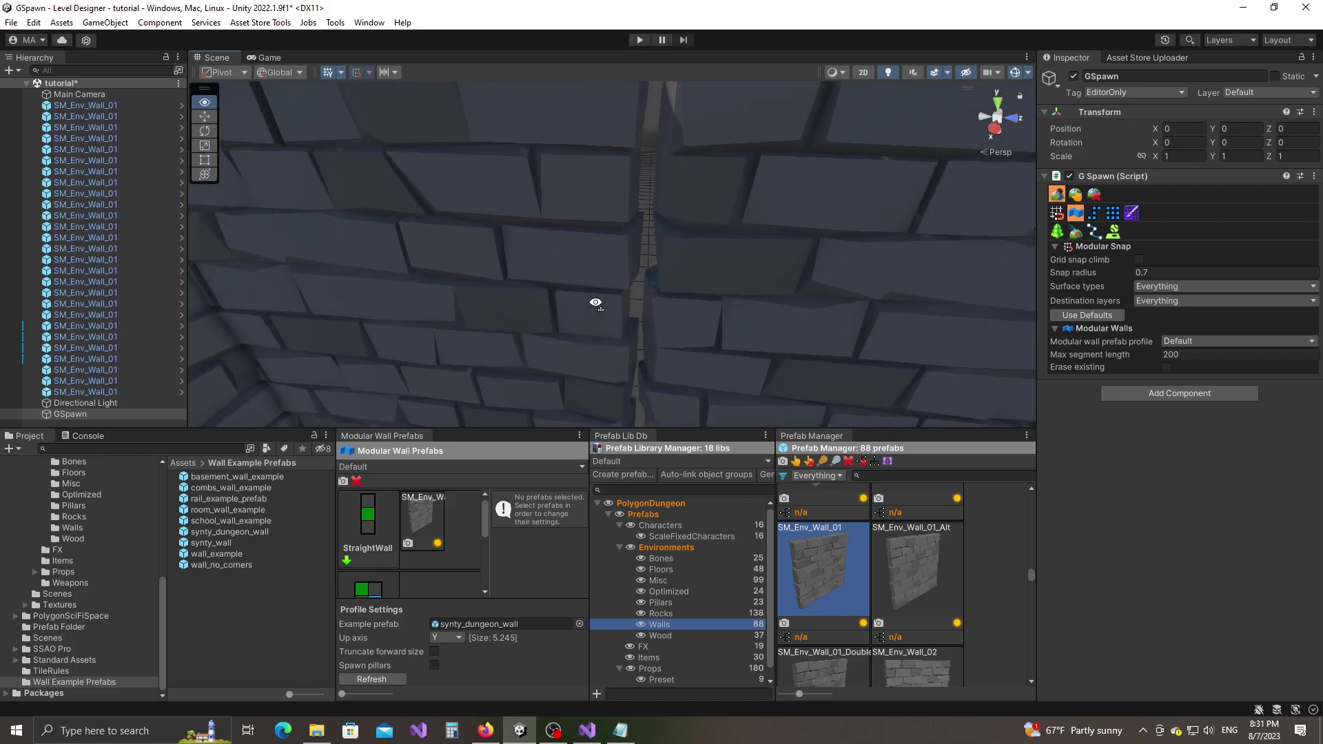
left_click_drag(652, 304, 679, 263, "alt")
left_click_drag(726, 332, 669, 321, "alt")
scroll(588, 315, "down", 5)
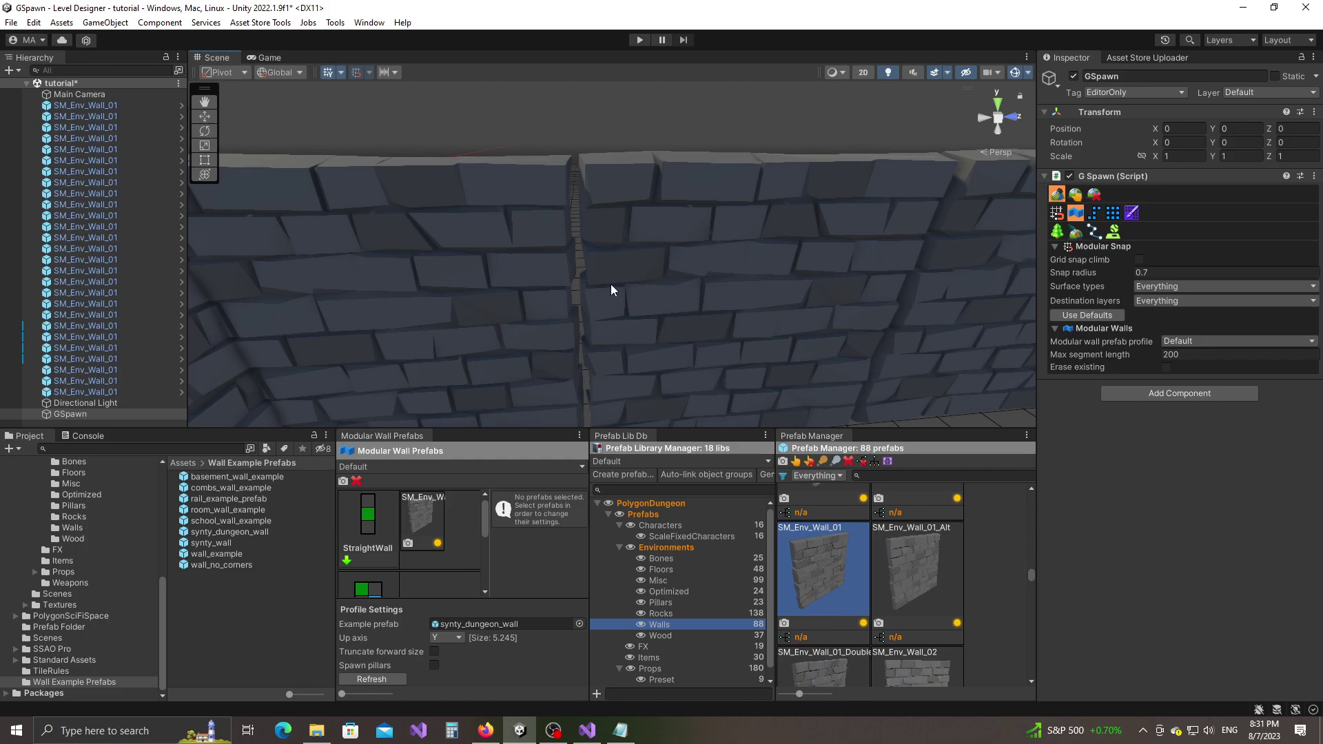
scroll(701, 312, "down", 12)
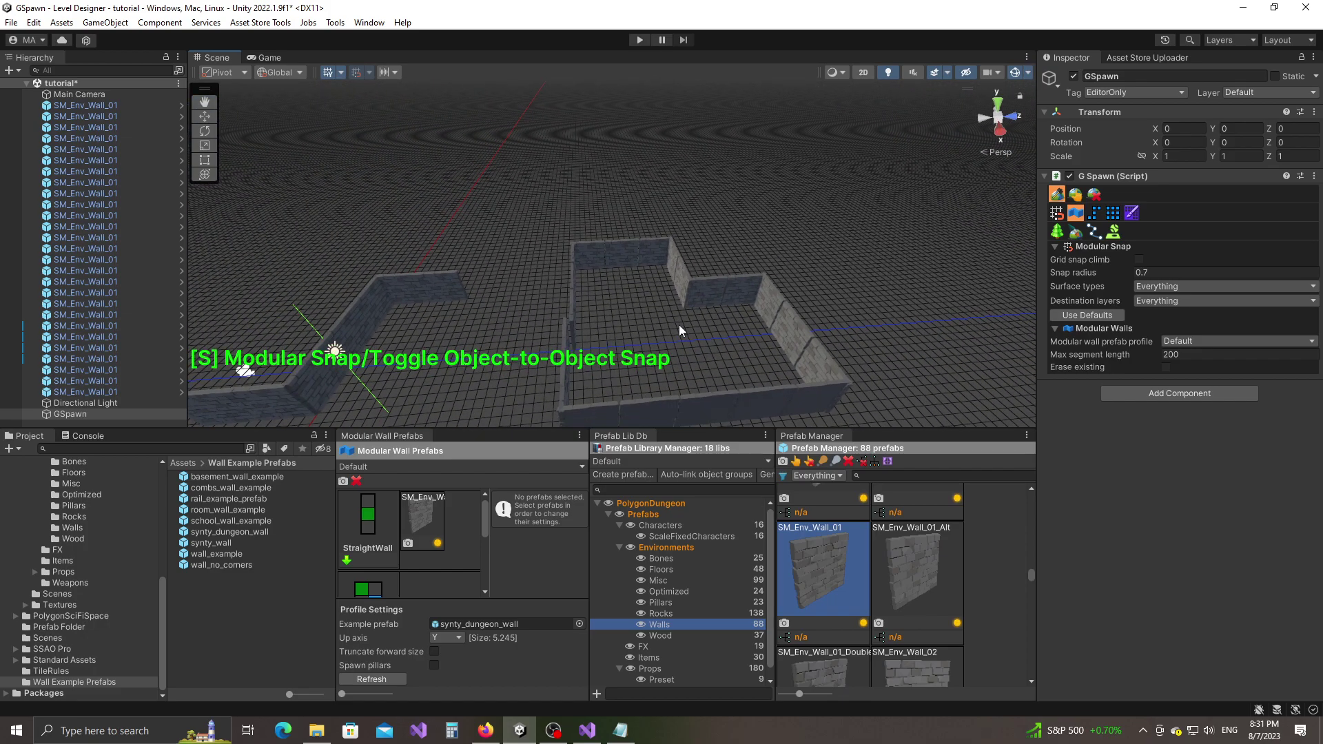
Undo the spawned test loop and refresh the modular wall profile with Truncate forward size enabled.
key("ctrl+z")
left_click_drag(680, 324, 605, 336, "alt")
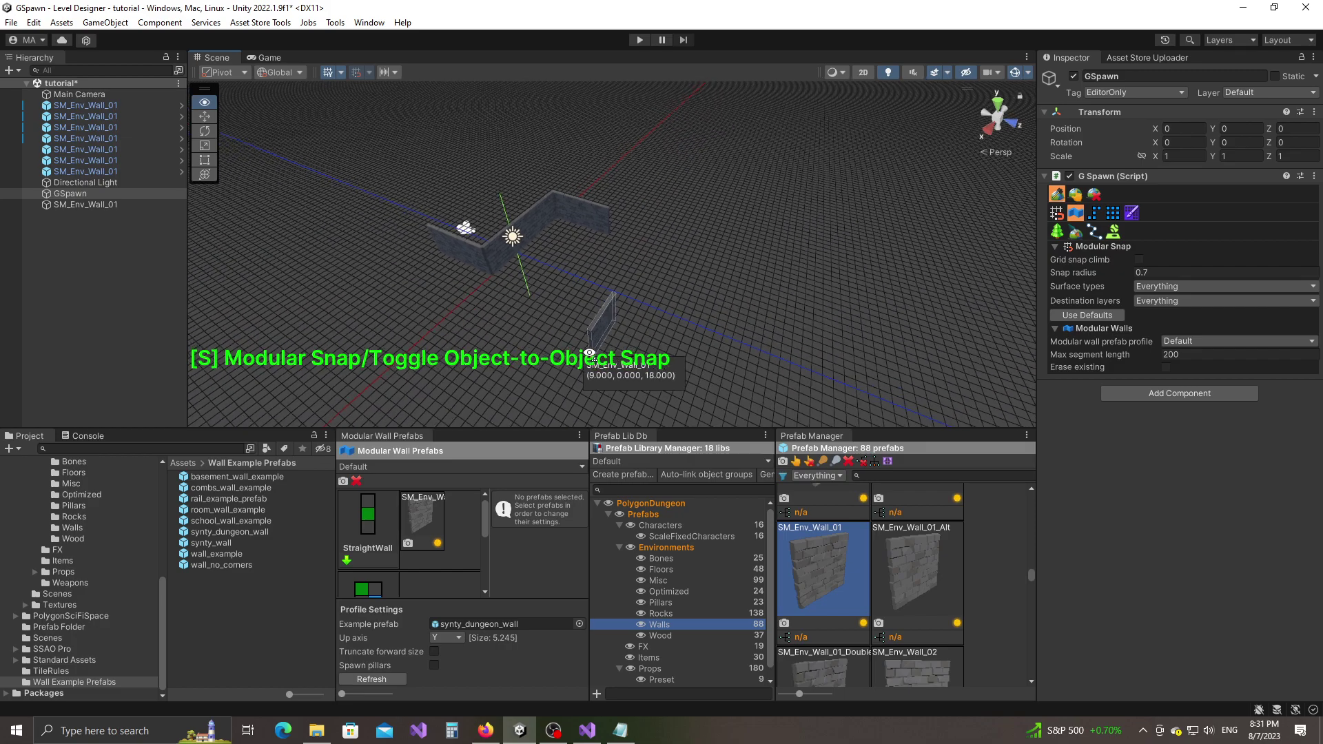
left_click(434, 652)
left_click(378, 679)
Spawn a second closed wall loop with multiple inner and outer corners beside the example walls.
right_click_drag(604, 321, 648, 316)
left_click_drag(649, 316, 577, 307, "alt")
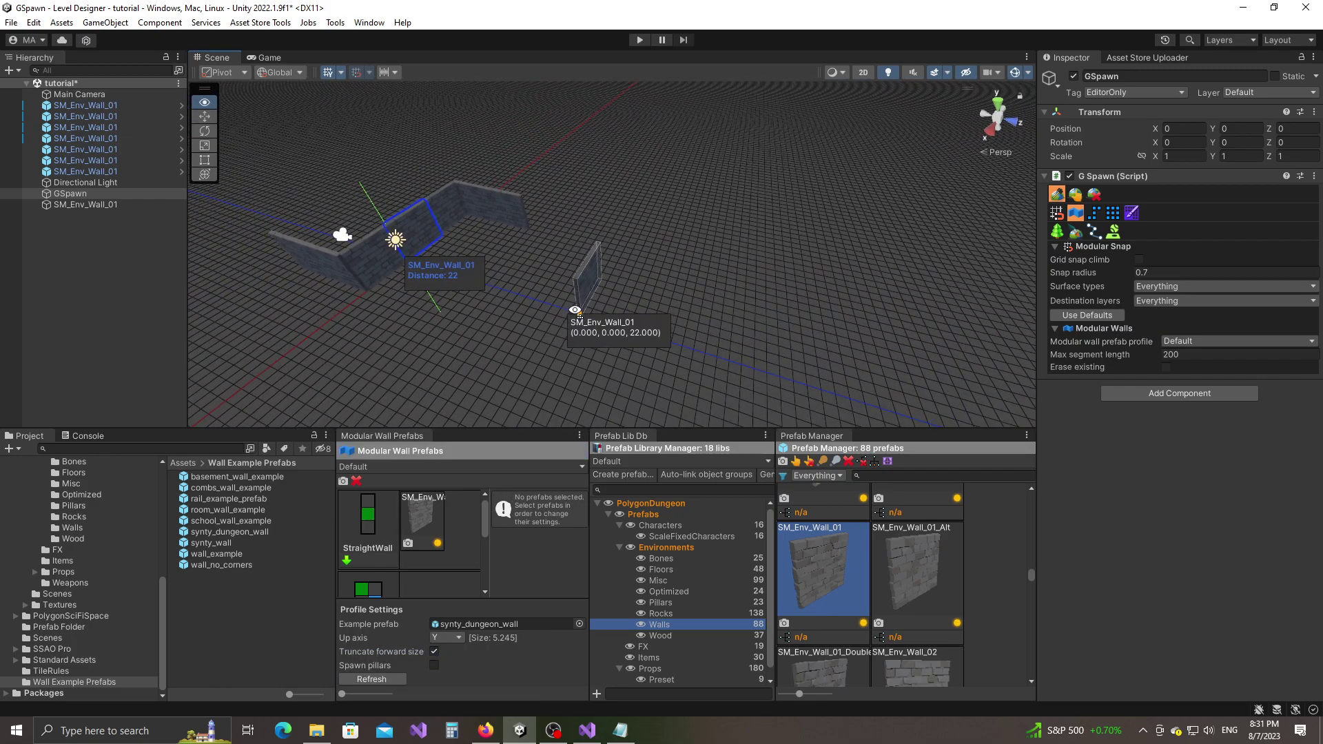
left_click(529, 327)
left_click(738, 233)
left_click(860, 279)
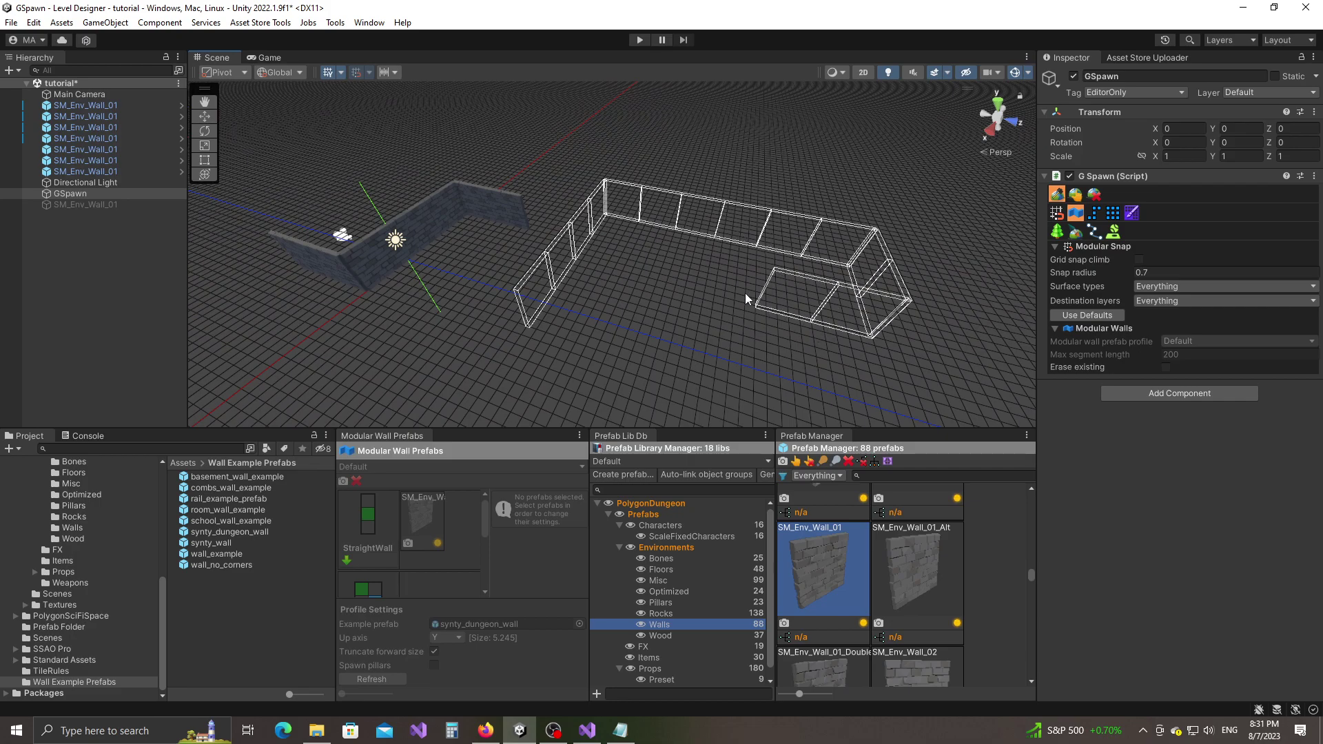
left_click_drag(739, 366, 708, 382, "alt")
left_click(708, 382)
left_click(530, 368)
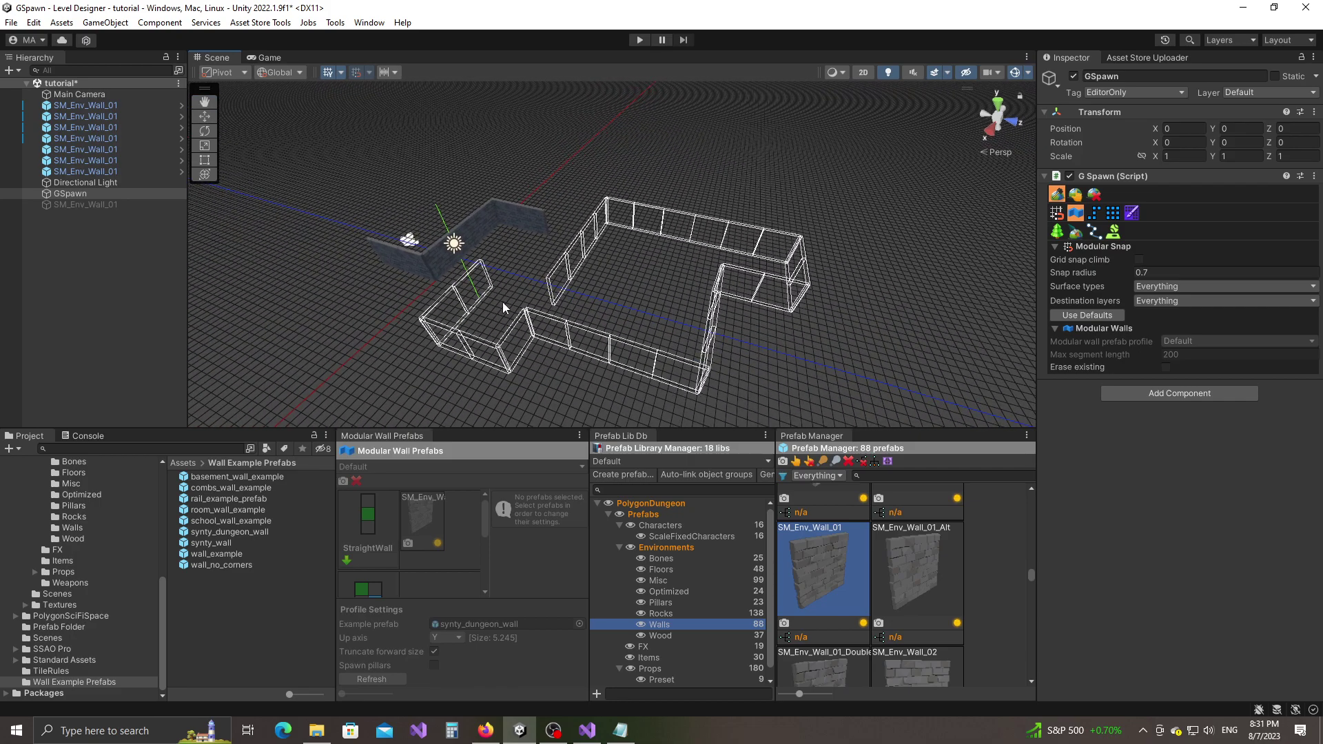
left_click(552, 306)
Examine the corners of the spawned and example walls, and look through the Walls prefabs for end and corner pieces.
key("w")
mouse_move(612, 315)
right_mouse_down()
mouse_move(609, 267)
mouse_move(570, 316)
mouse_move(596, 315)
right_mouse_up()
left_click_drag(596, 316, 756, 324, "alt")
scroll(756, 324, "down", 8)
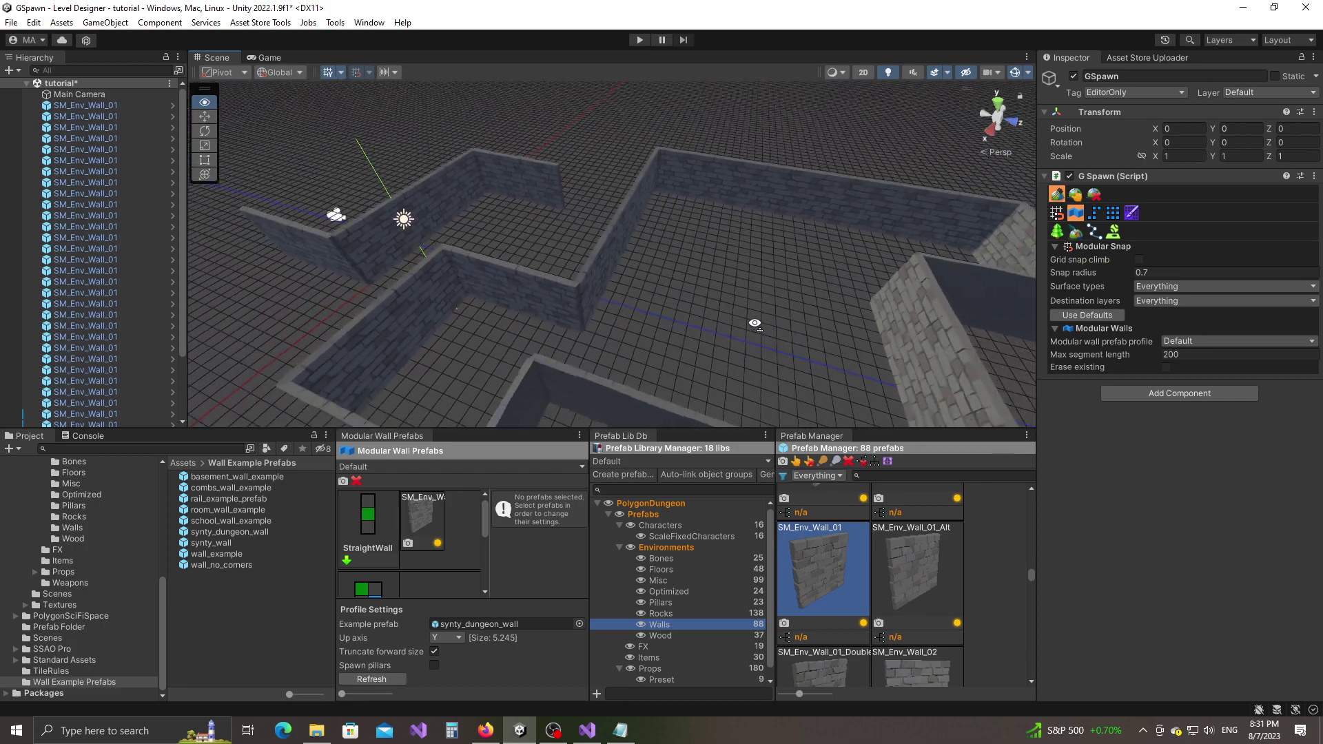
key("a")
right_click_drag(755, 324, 652, 311)
key("w")
scroll(651, 312, "down", 5)
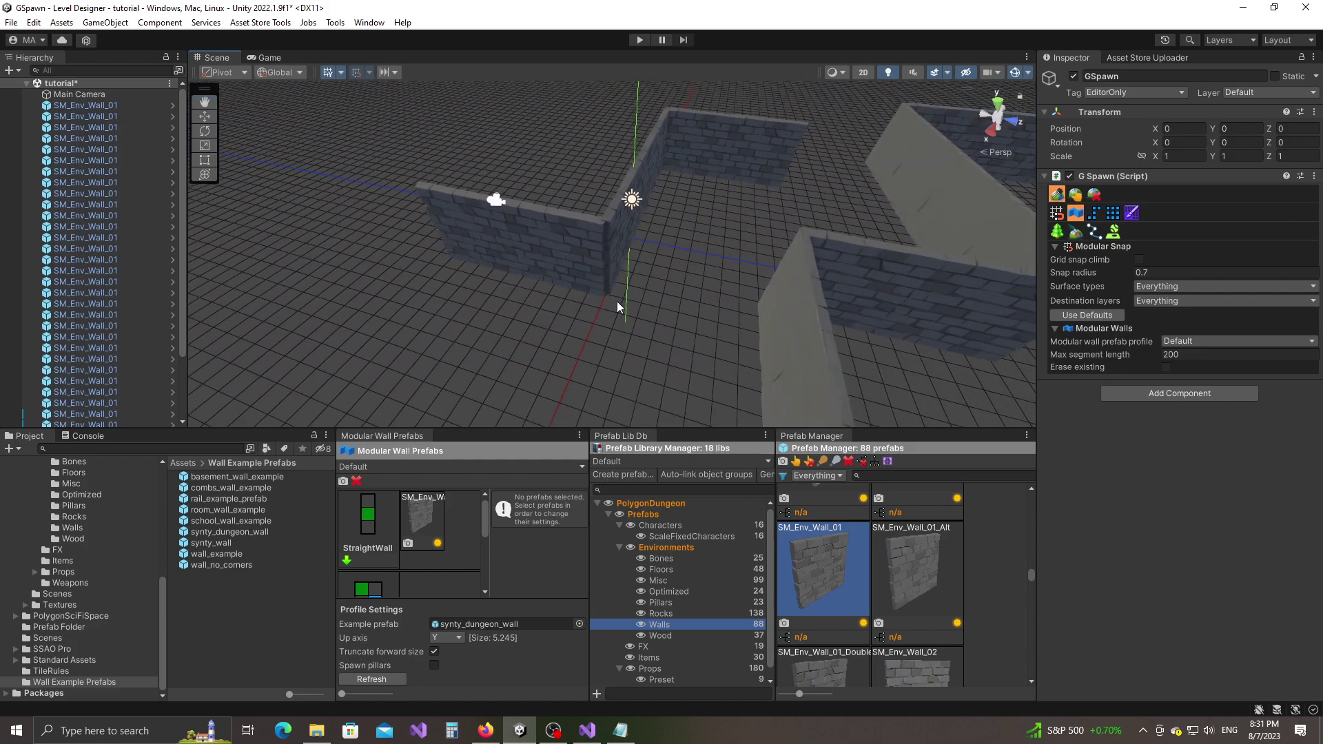
scroll(624, 306, "up", 6)
left_click_drag(635, 315, 572, 258, "alt")
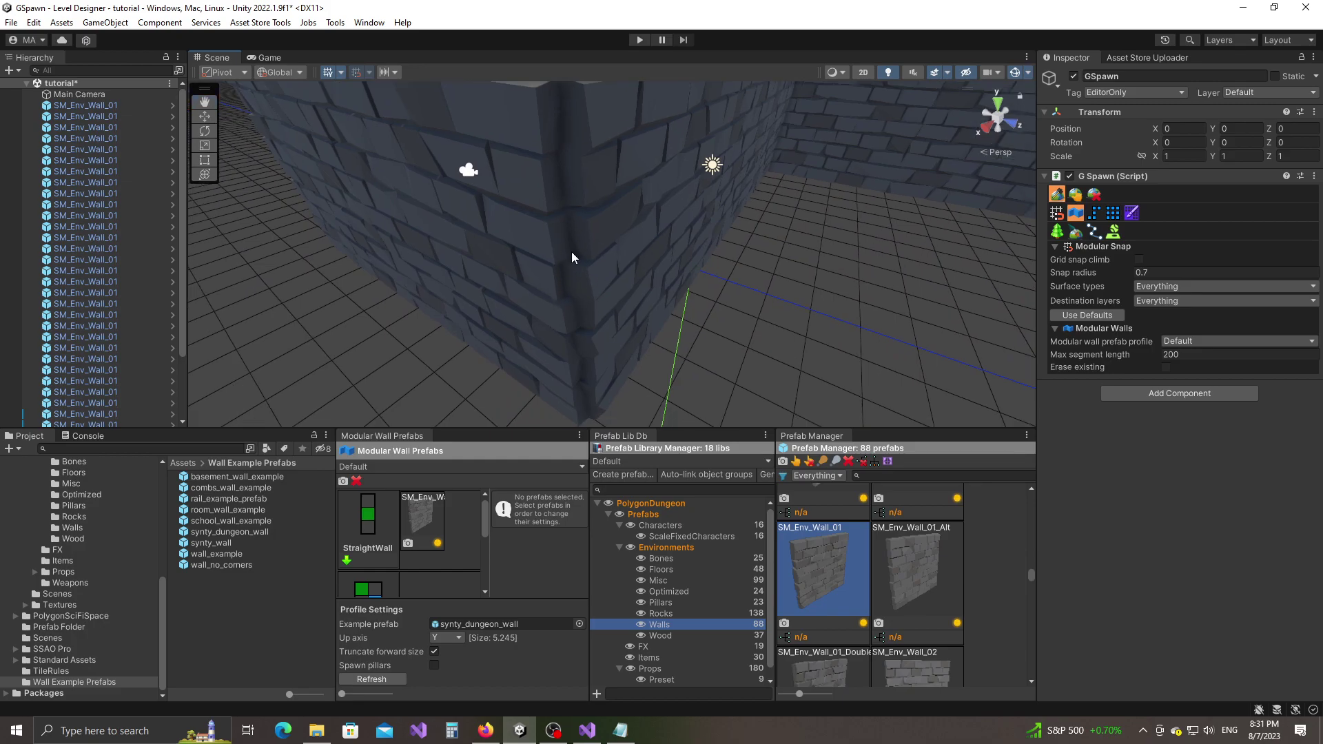
scroll(624, 314, "down", 5)
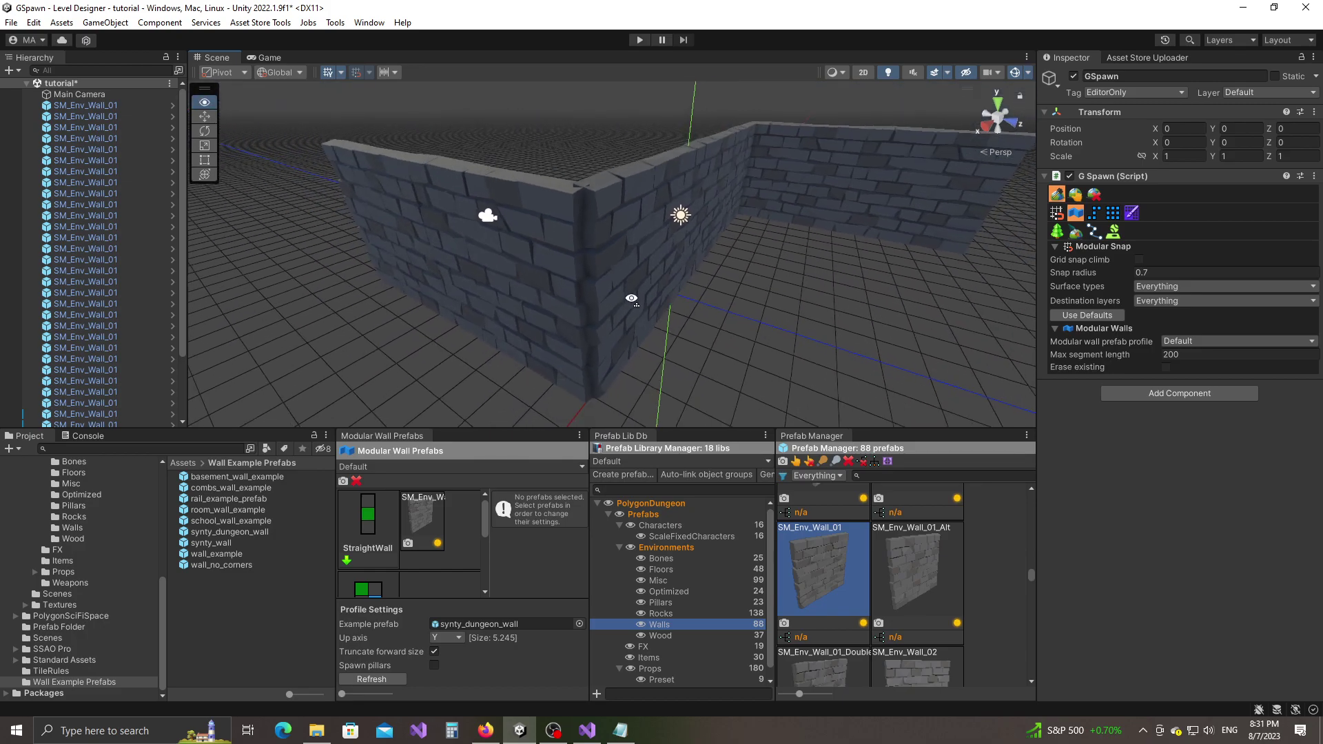
scroll(627, 312, "up", 3)
scroll(907, 615, "down", 10)
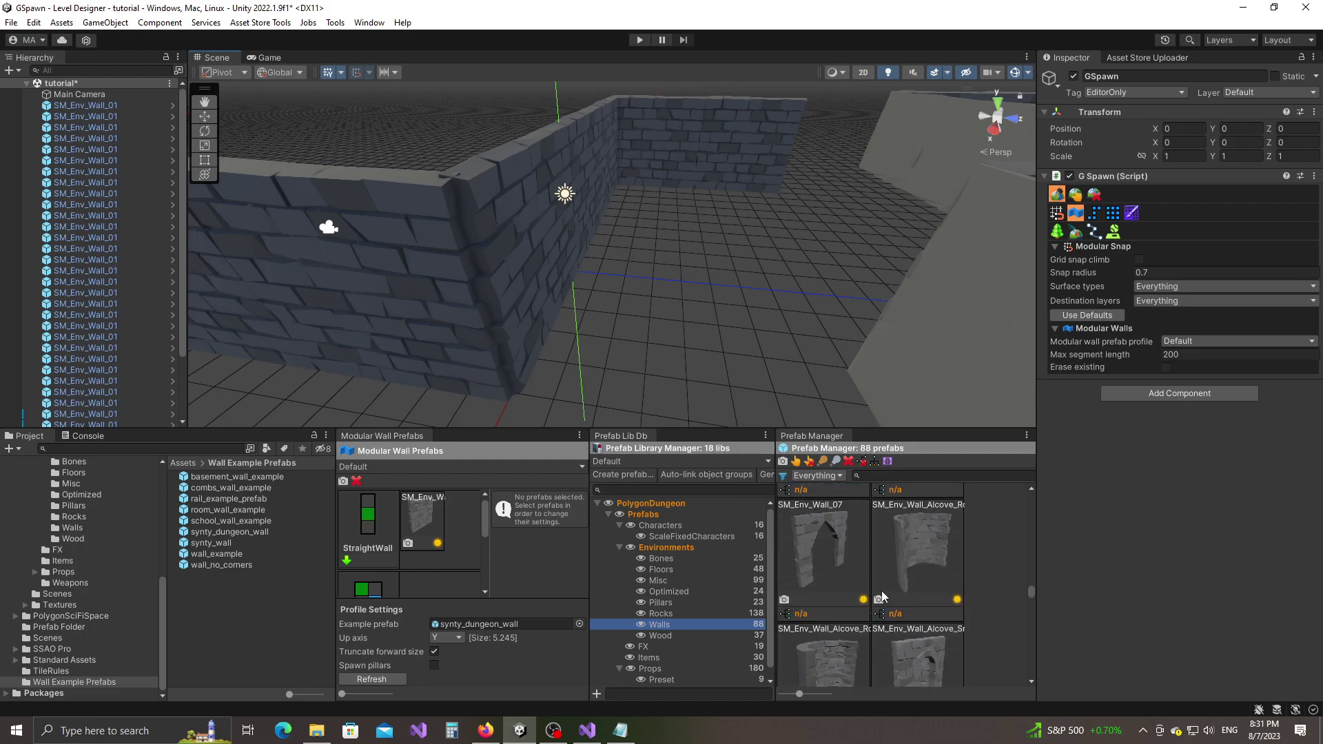
scroll(889, 588, "down", 6)
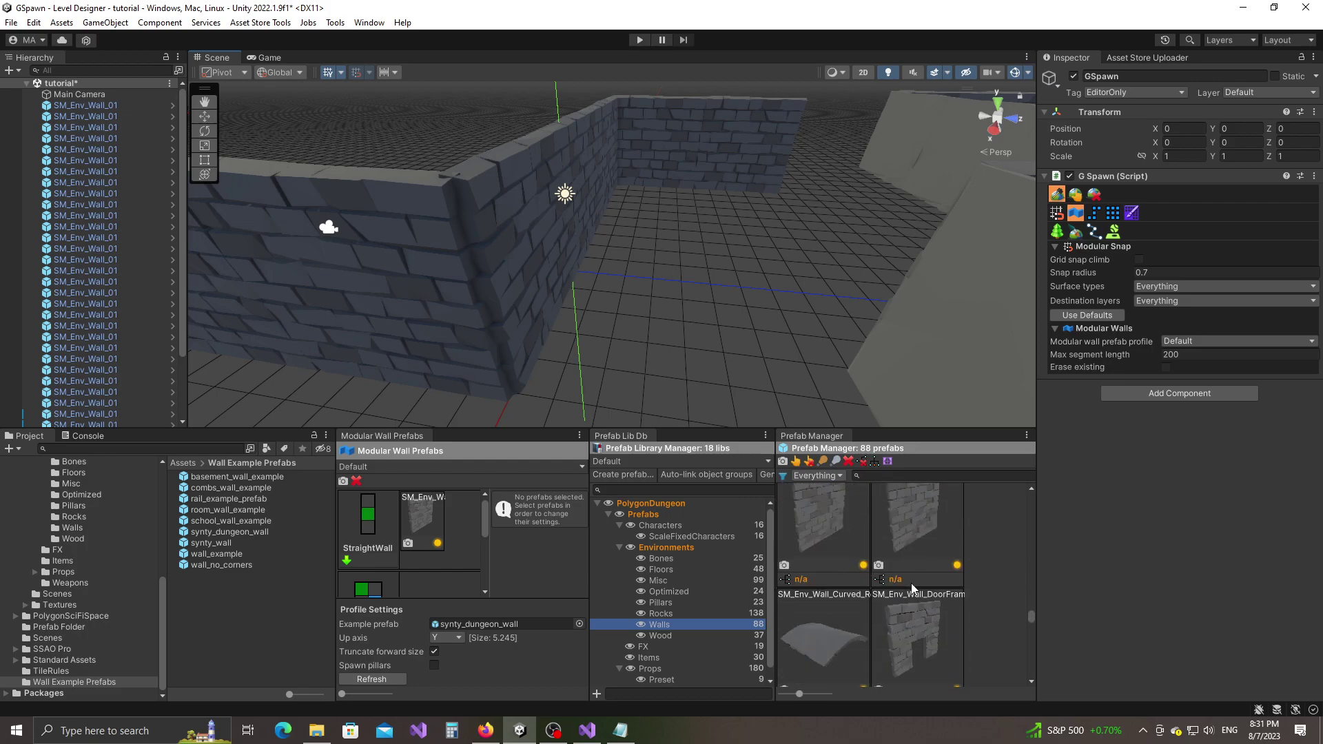
scroll(905, 584, "down", 3)
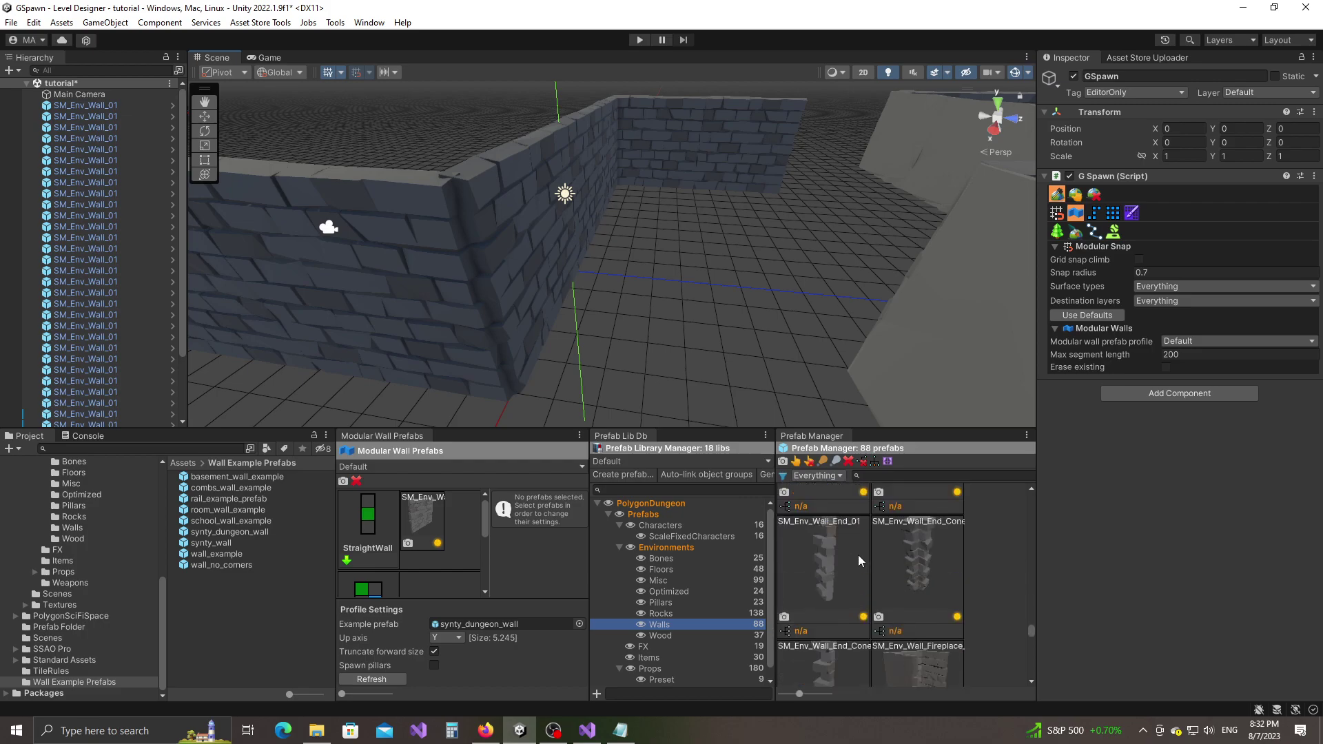
Select all wall segments of the spawned loop and delete them, keeping the original example walls.
key("s")
right_click_drag(772, 400, 924, 378)
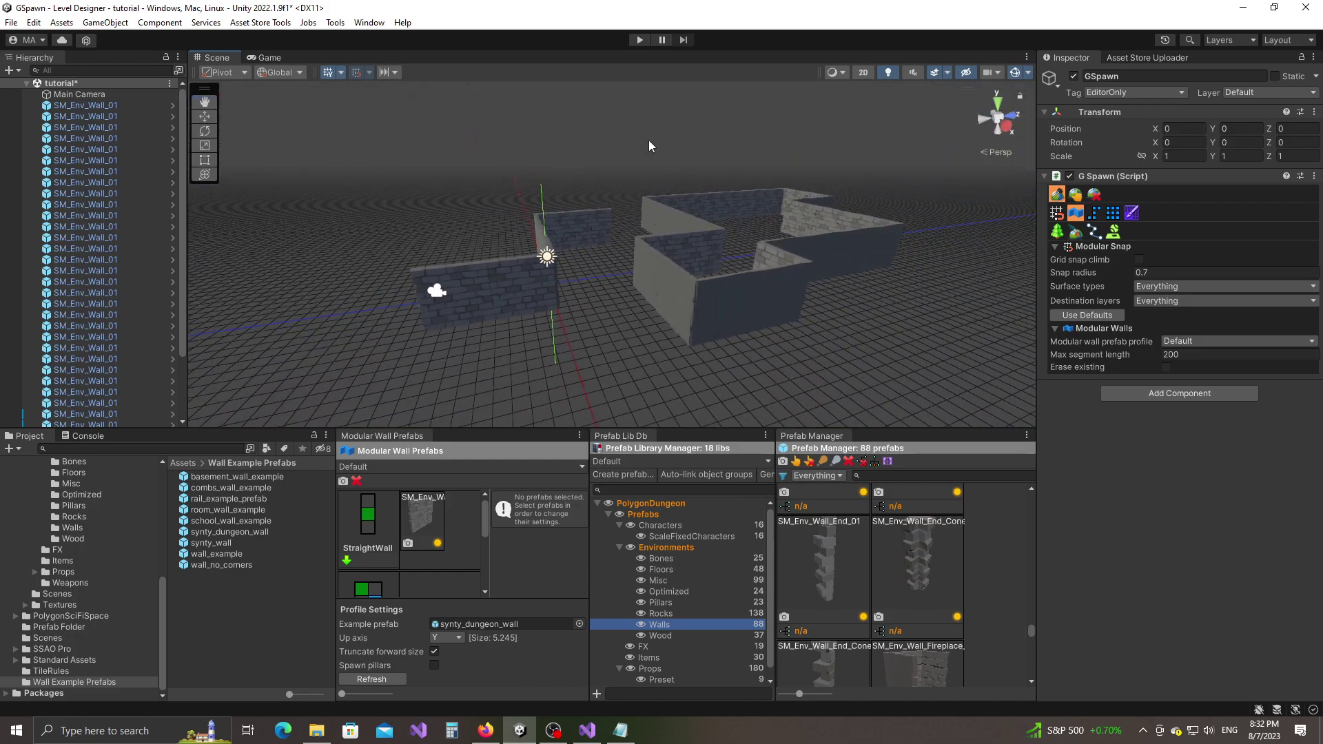
right_click_drag(811, 333, 811, 329)
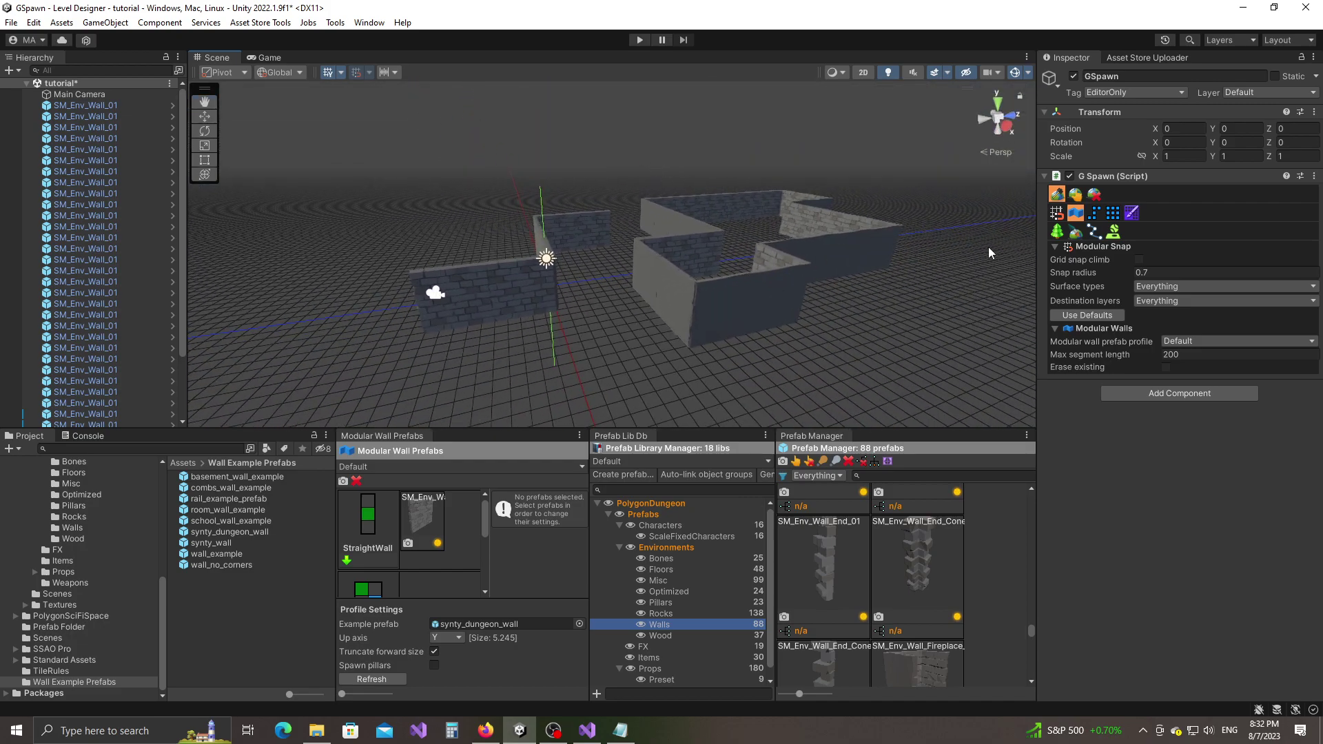
left_click(1078, 196)
left_click_drag(632, 145, 949, 374)
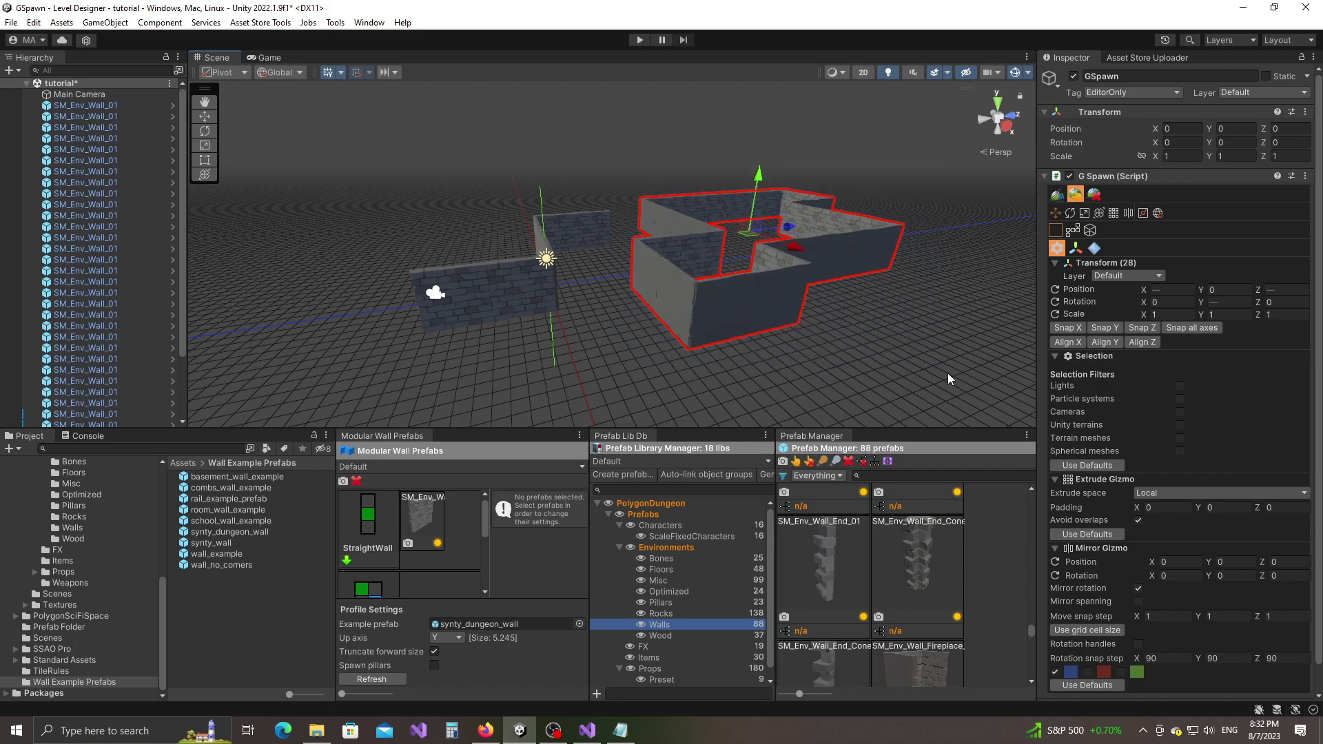
key("Delete")
Open the synty_dungeon_wall prefab from the Wall Example Prefabs folder for editing.
left_click_drag(767, 338, 652, 329, "alt")
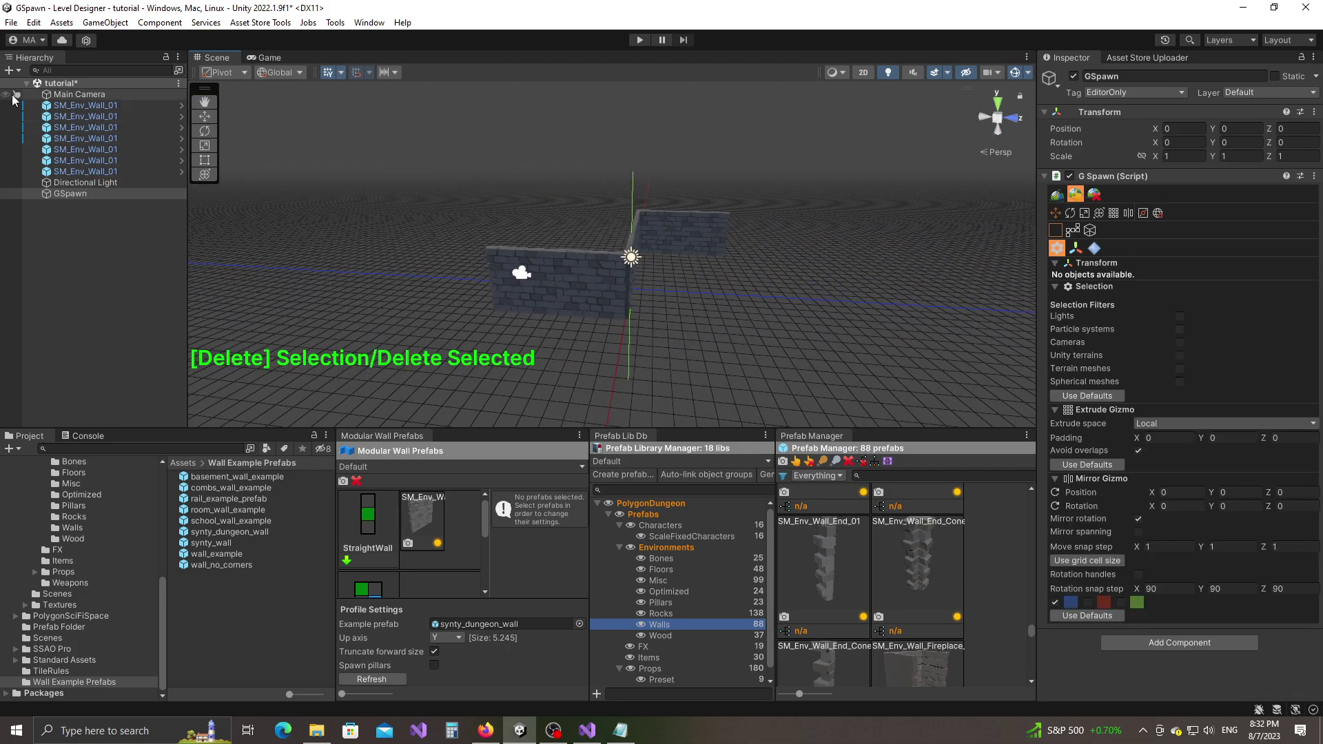
left_click(209, 533)
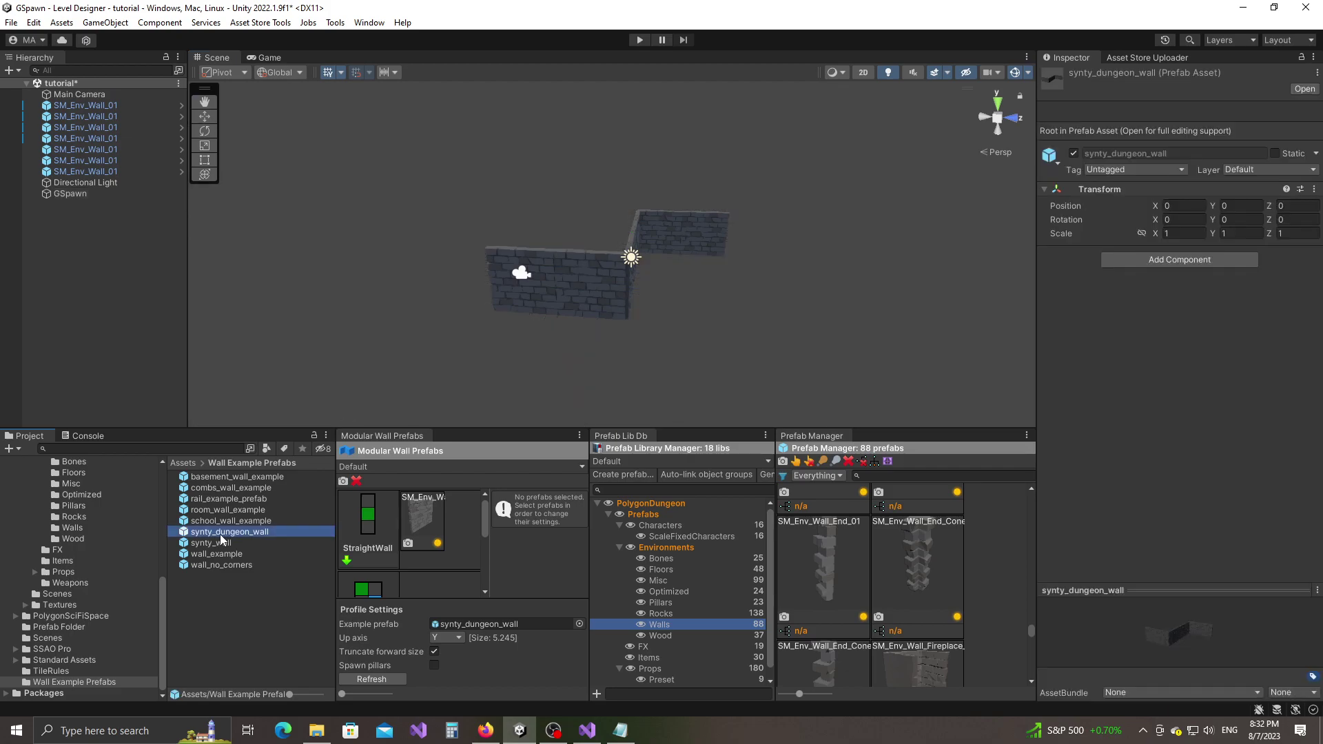
left_click(1305, 88)
left_click_drag(928, 241, 746, 297, "alt")
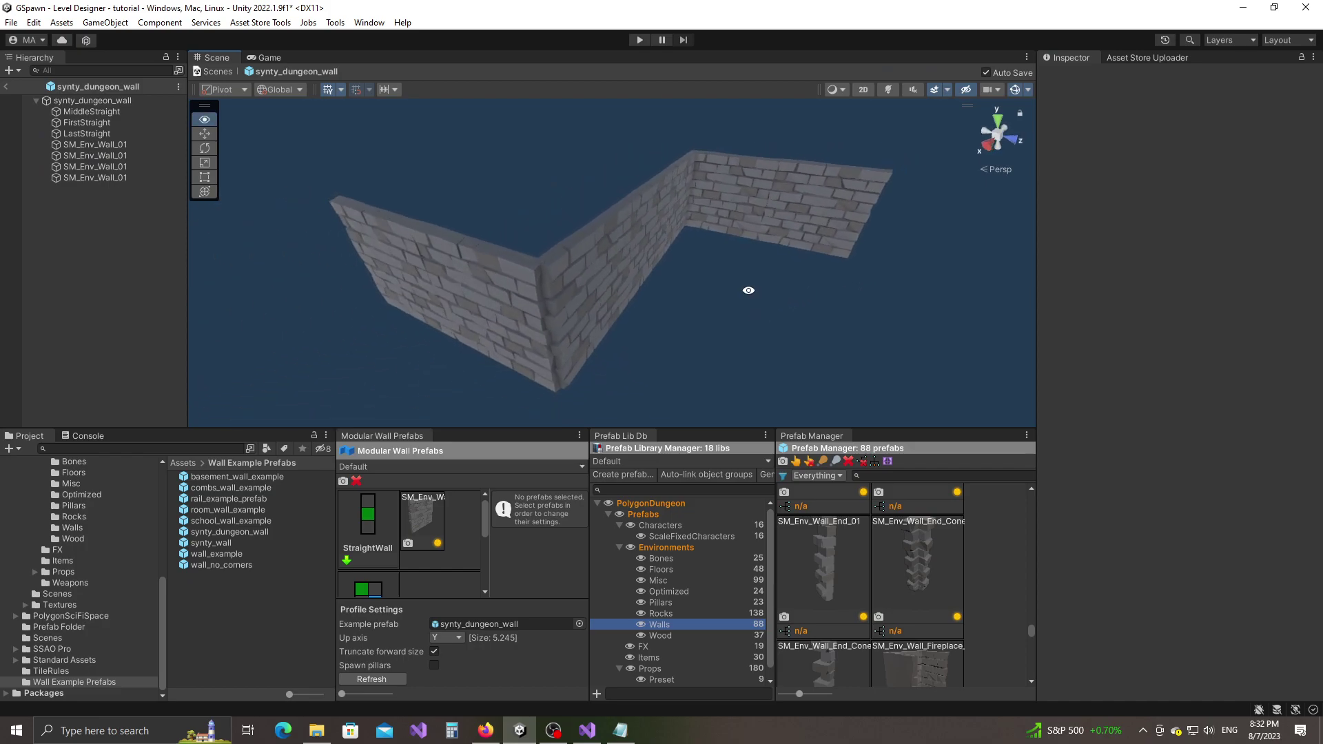
Align all wall segments inside the synty_dungeon_wall prefab to the grid on all axes.
left_click_drag(461, 198, 803, 210)
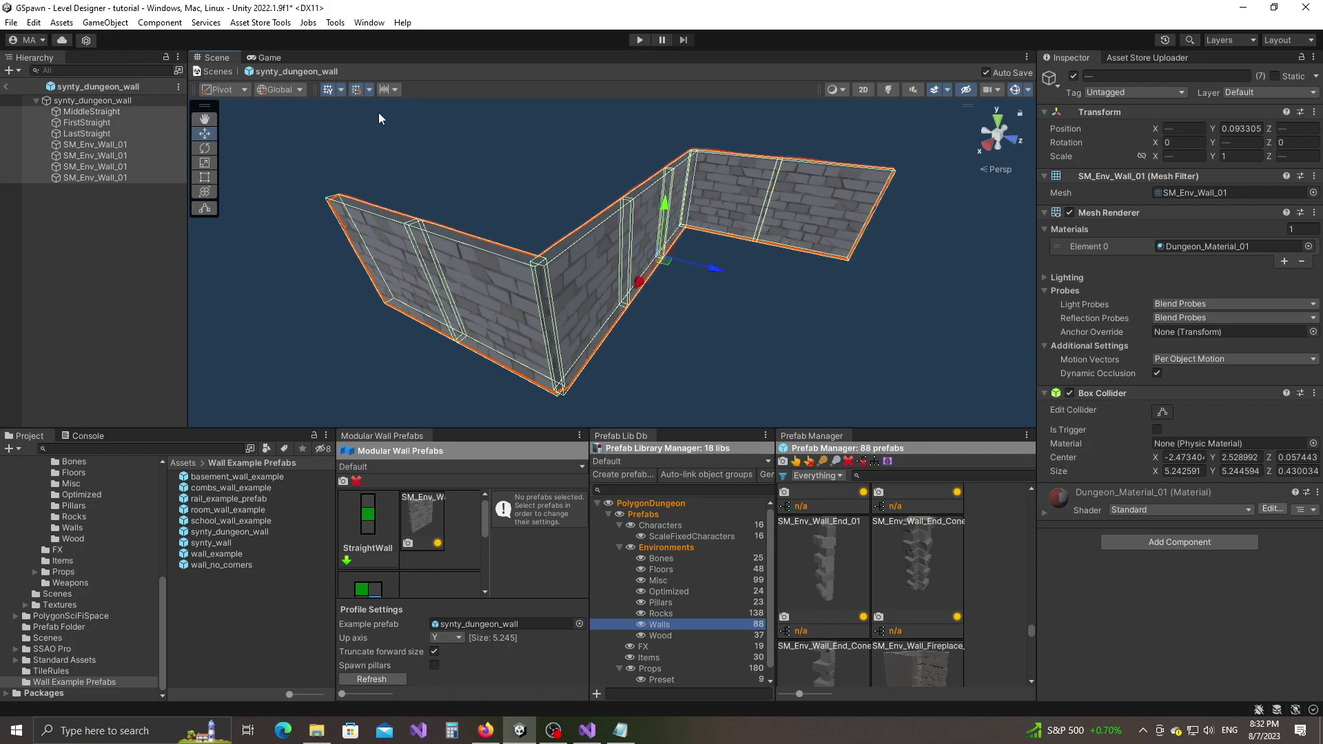
left_click(369, 90)
left_click(449, 133)
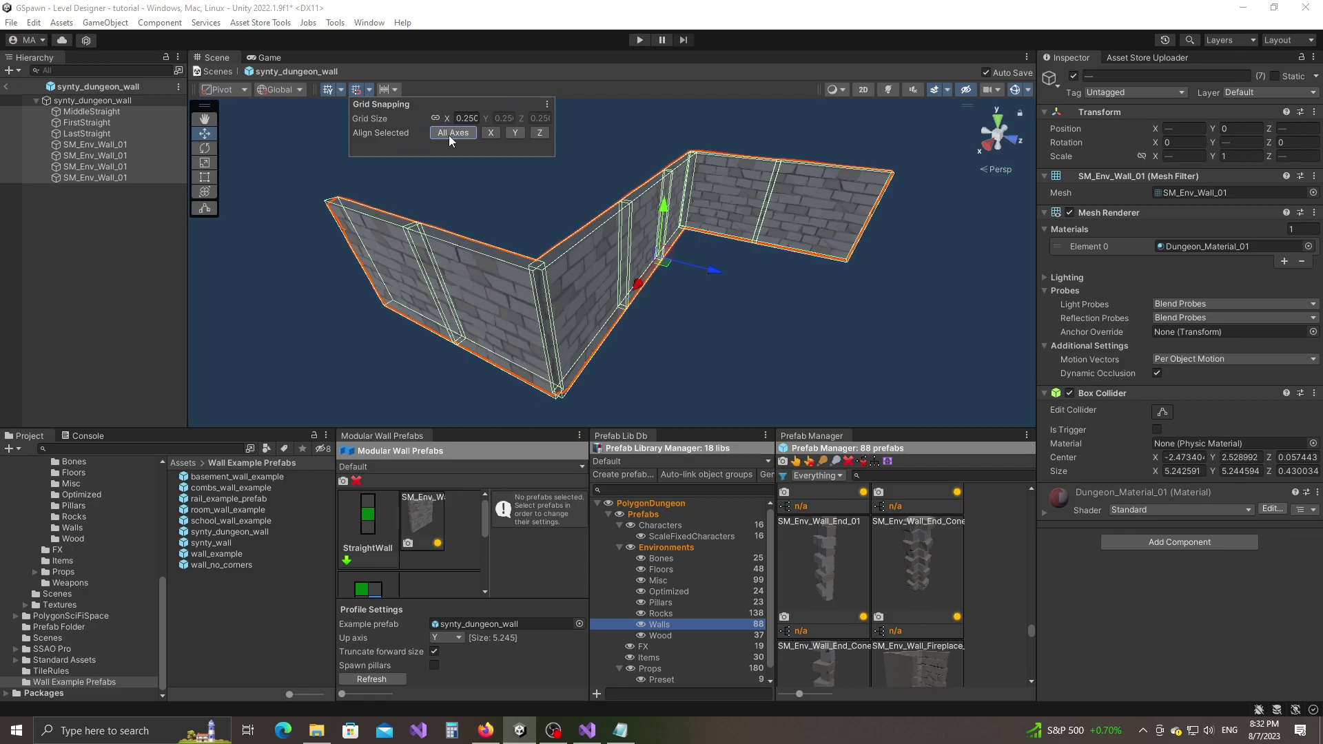
left_click(770, 387)
Examine the inner corner of the example walls and the wall end and corner prefabs in the library.
right_click_drag(719, 315, 718, 314)
left_click_drag(718, 314, 724, 317, "alt")
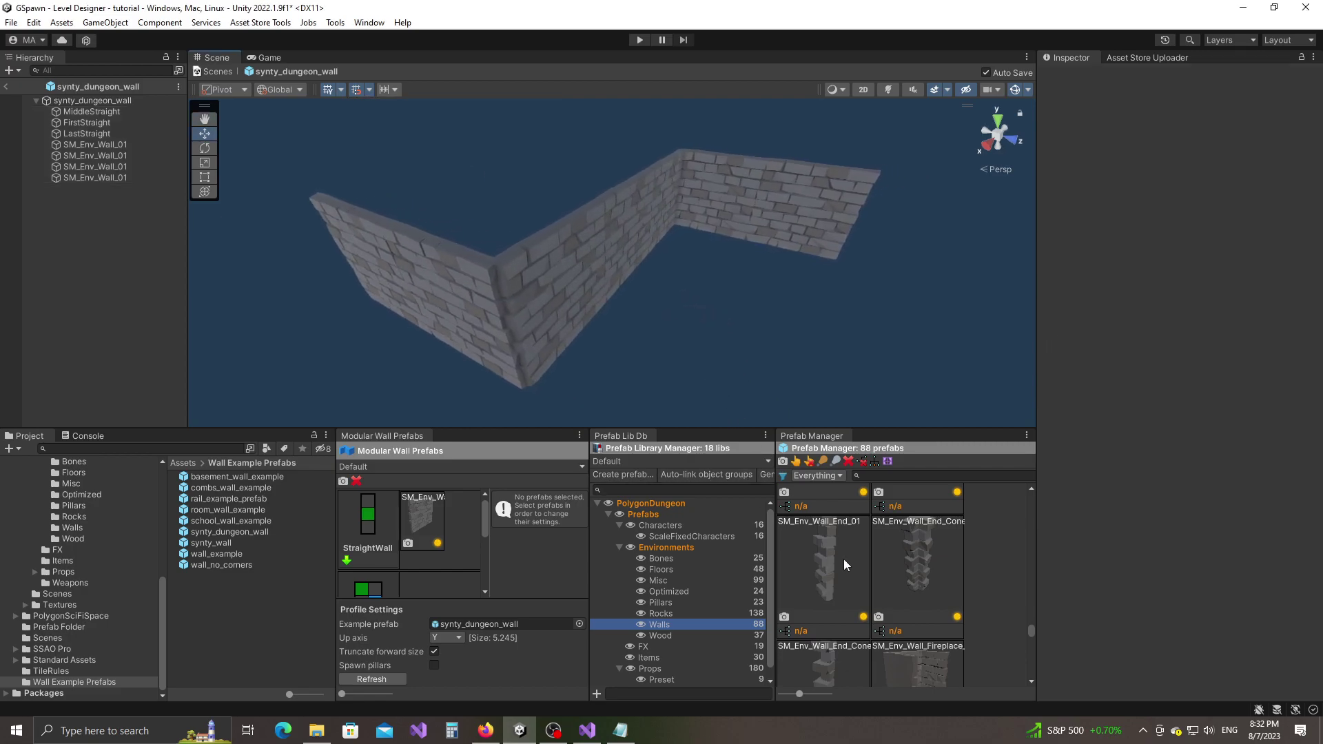
right_click_drag(700, 251, 765, 251)
key("w")
right_click_drag(675, 352, 675, 352)
left_click_drag(675, 352, 608, 312, "alt")
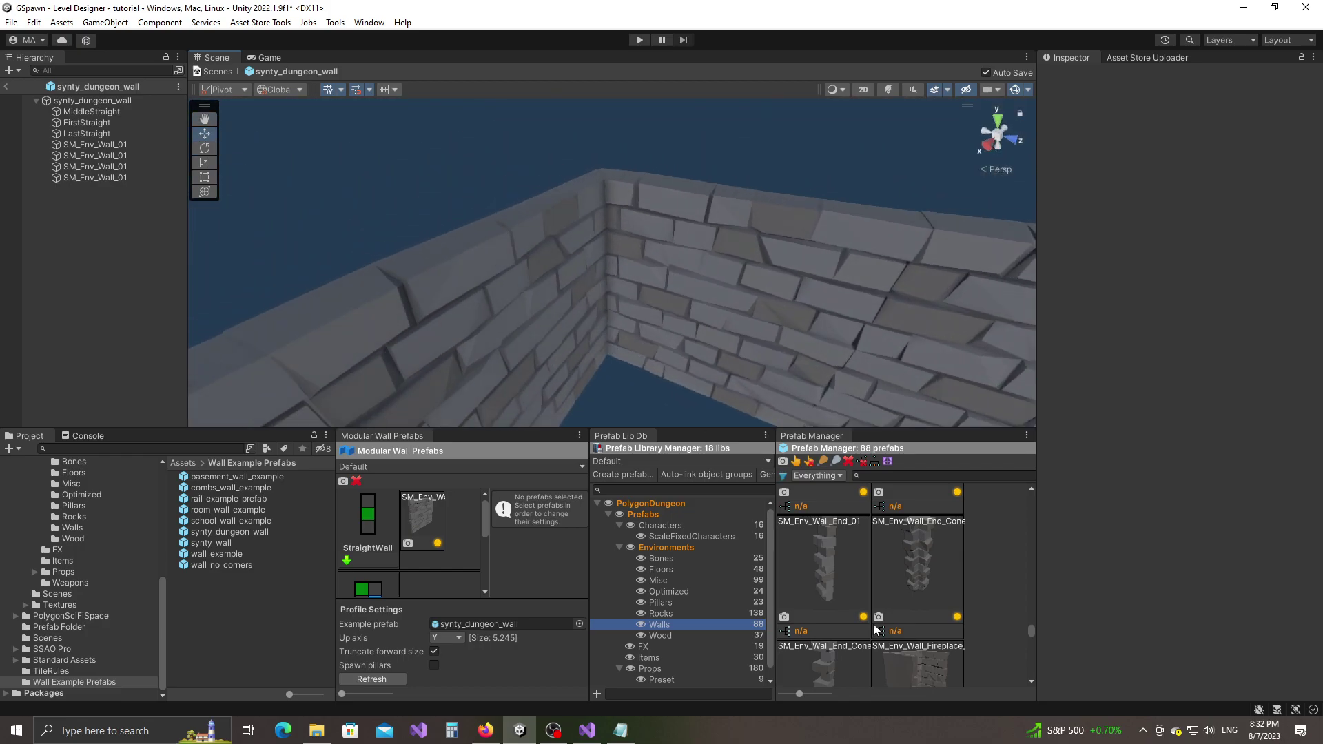
left_click_drag(813, 413, 837, 399, "alt")
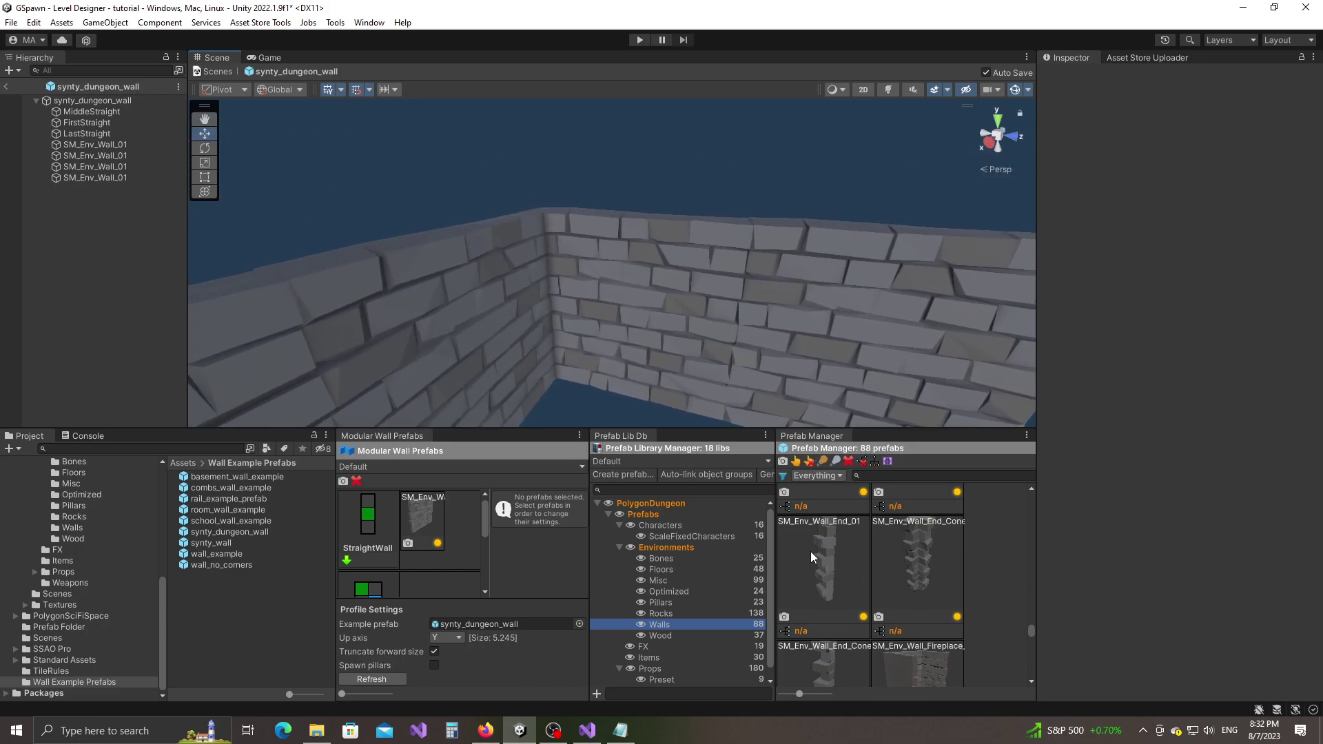
left_click(837, 556)
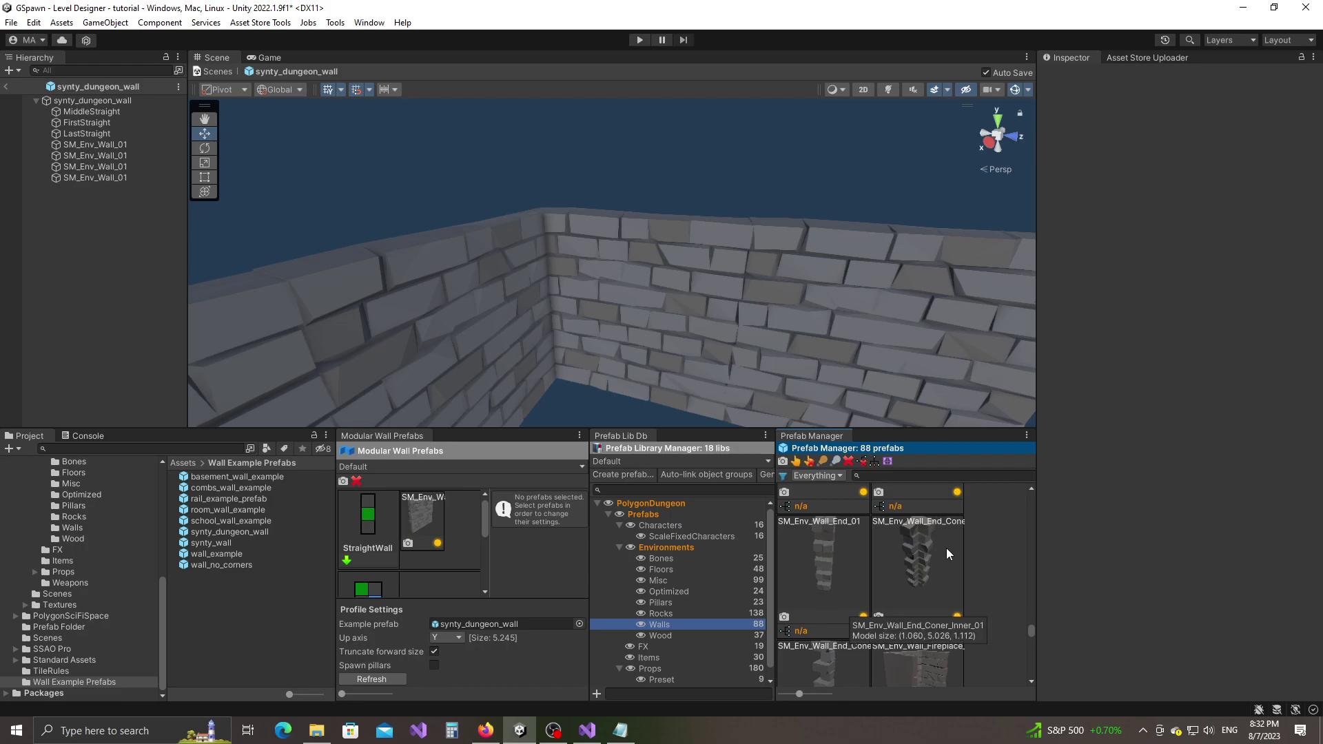
Add the SM_Env_Wall_End_Coner_Inner_01 prefab near the inner corner of the example walls and rotate it to -90 degrees about Y.
scroll(718, 177, "down", 3)
left_click_drag(718, 177, 695, 248, "alt")
scroll(695, 248, "up", 3)
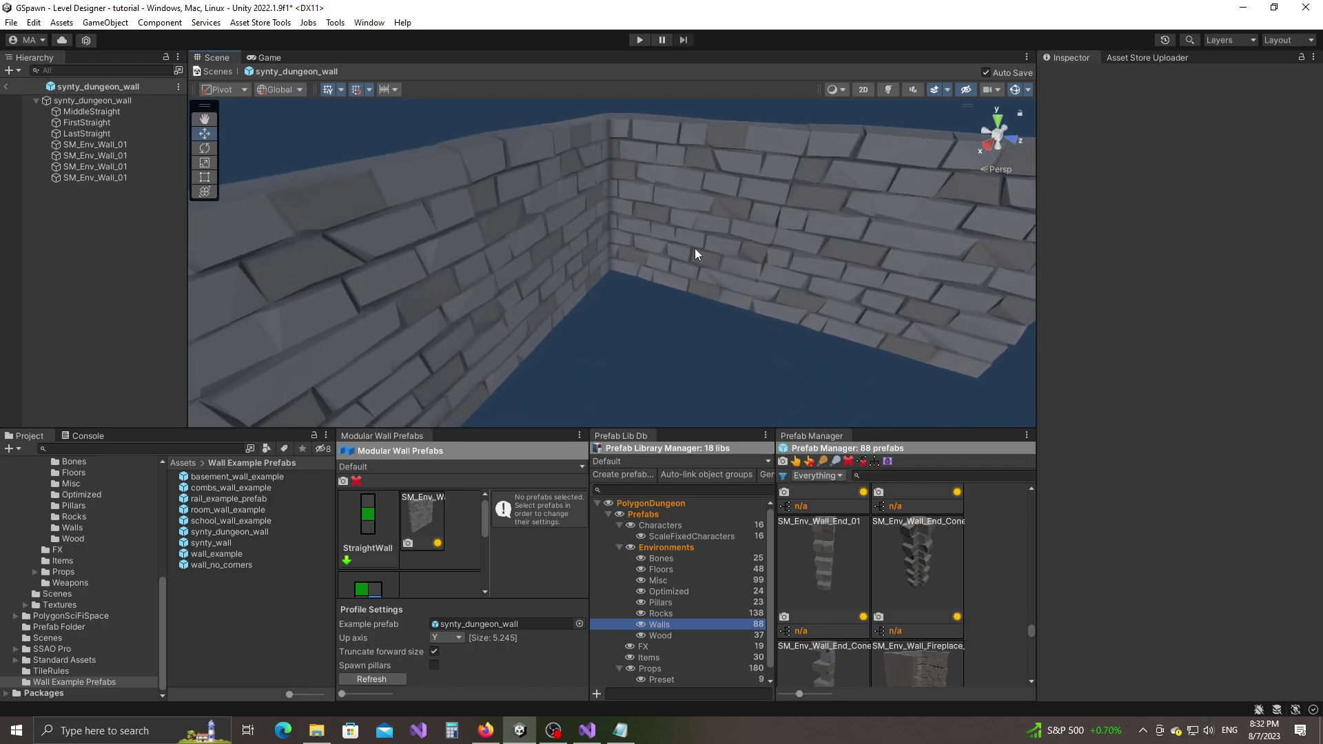
left_click(957, 616)
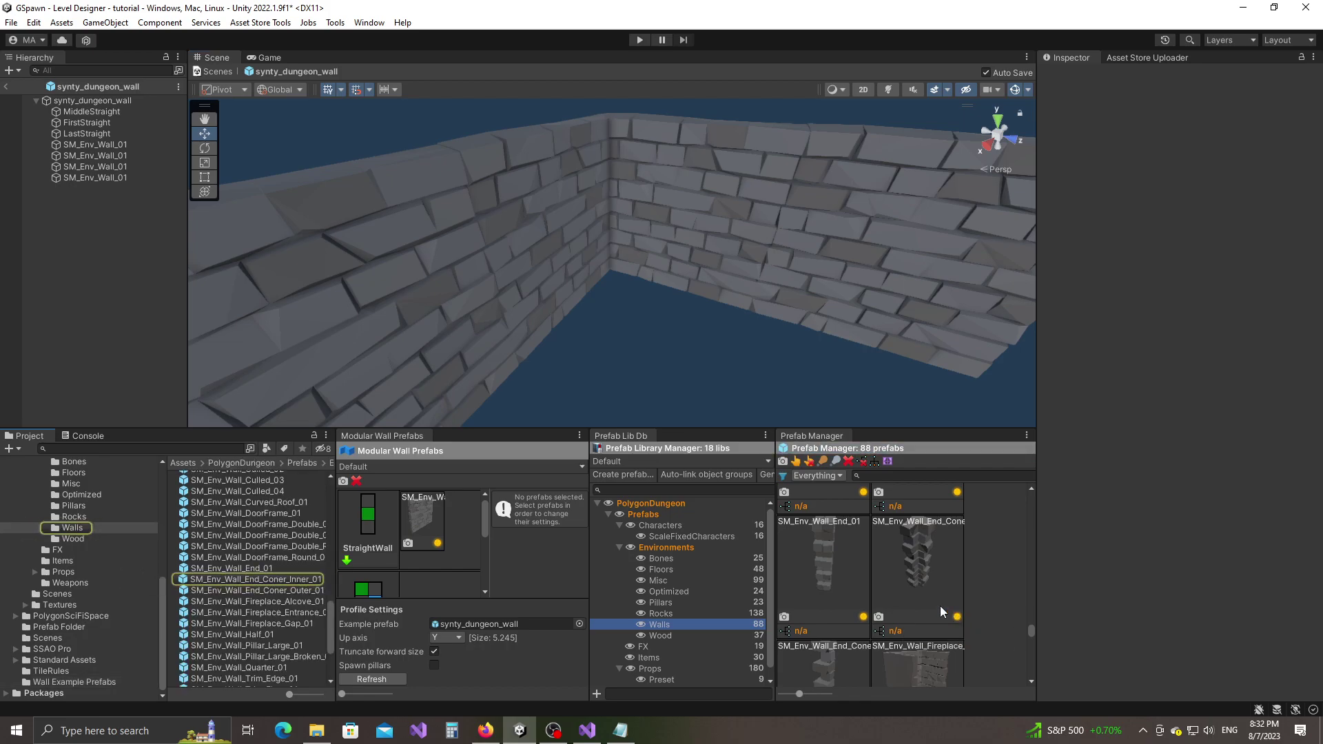
left_click(246, 581)
left_click_drag(250, 579, 634, 339)
key("e")
left_click_drag(737, 317, 721, 345, "alt")
left_click_drag(619, 394, 696, 376, "ctrl")
Align the inner corner pillar to the grid on all axes and move it into the inner wall corner at X -7, Z 0.5.
key("w")
left_click_drag(752, 305, 736, 306, "alt")
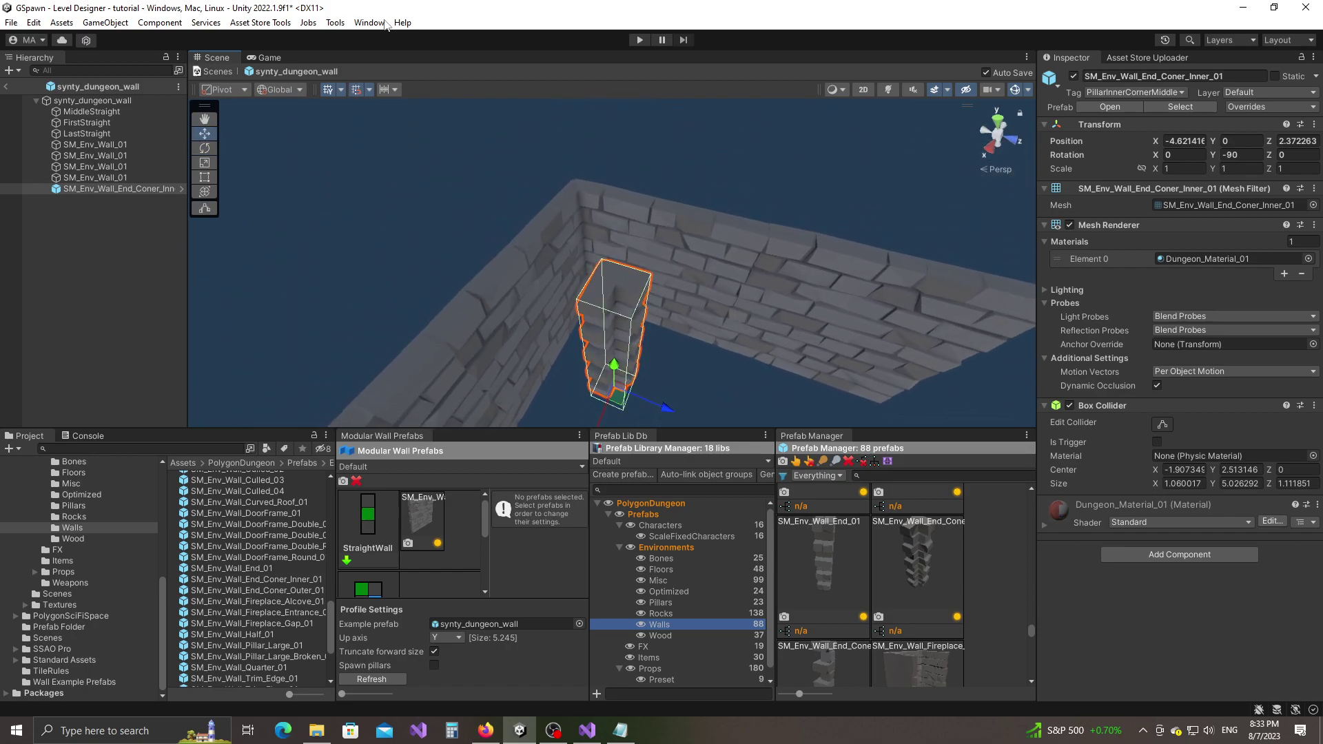
left_click(370, 89)
left_click(449, 135)
left_click_drag(616, 405, 599, 325)
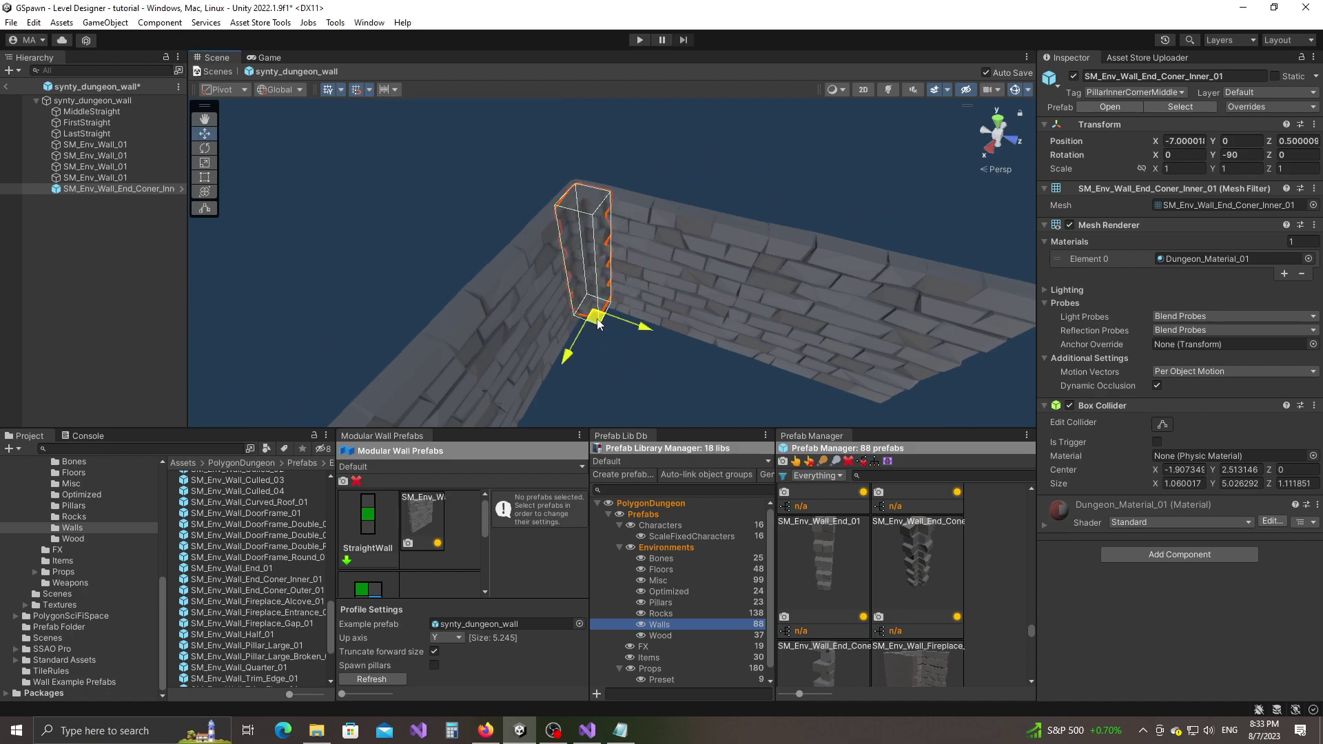
left_click(717, 350)
Add the SM_Env_Wall_End_Coner_Outer_01 prefab near the outer corner of the example walls and rotate it to 90 degrees about Y.
key("w")
right_click_drag(717, 346, 699, 267)
left_click_drag(699, 267, 683, 332, "alt")
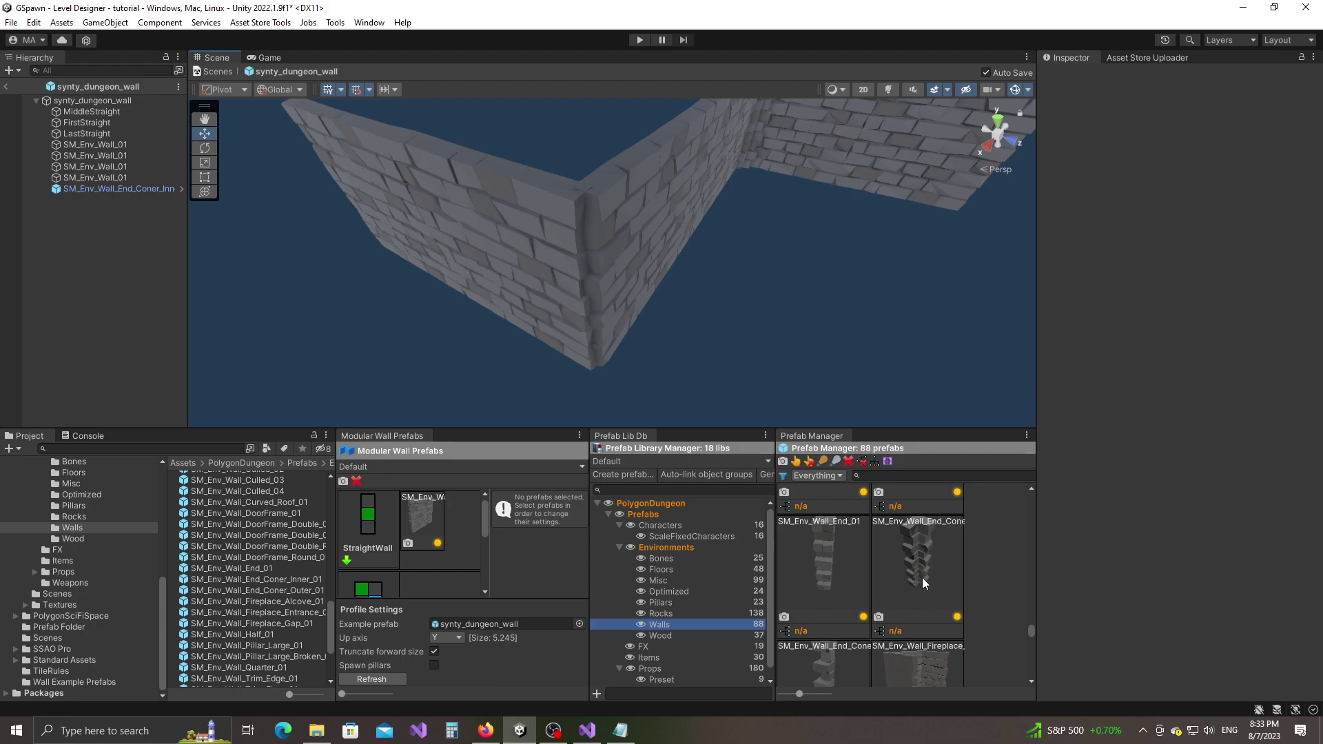
scroll(851, 619, "down", 2)
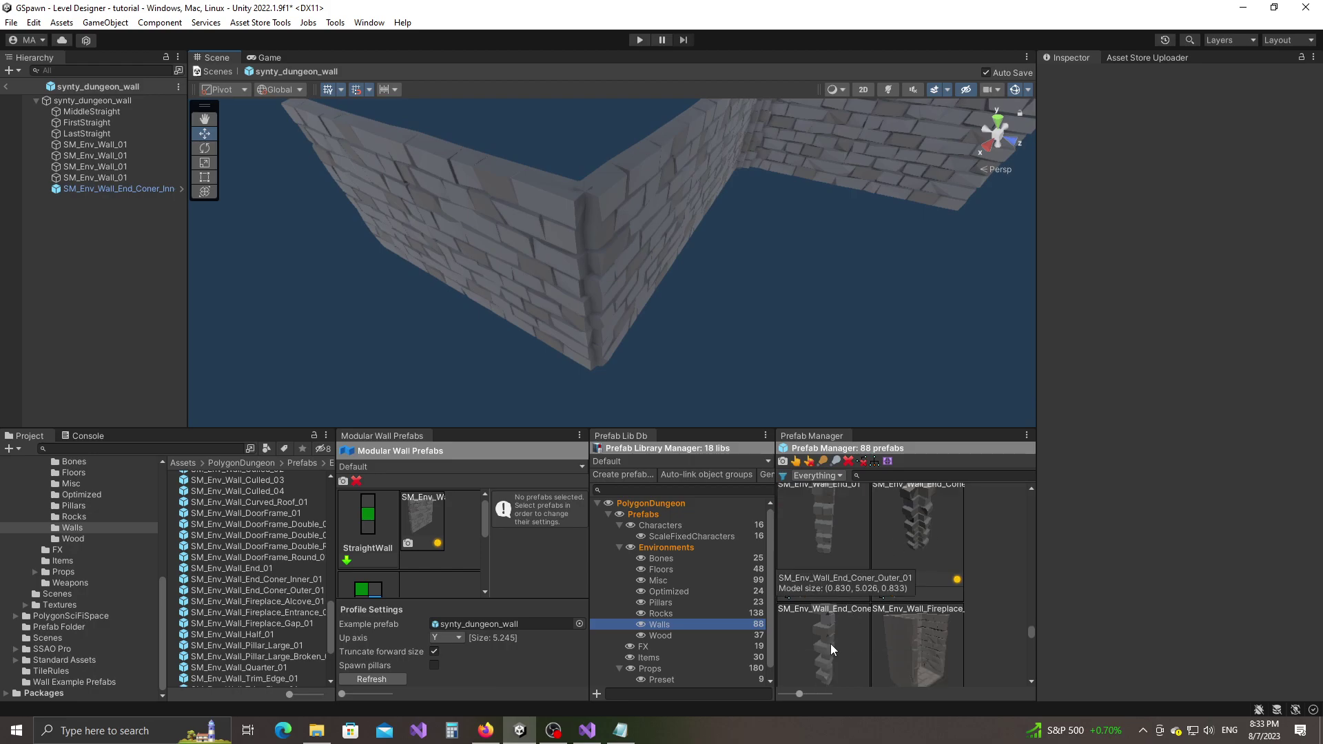
scroll(837, 593, "down", 2)
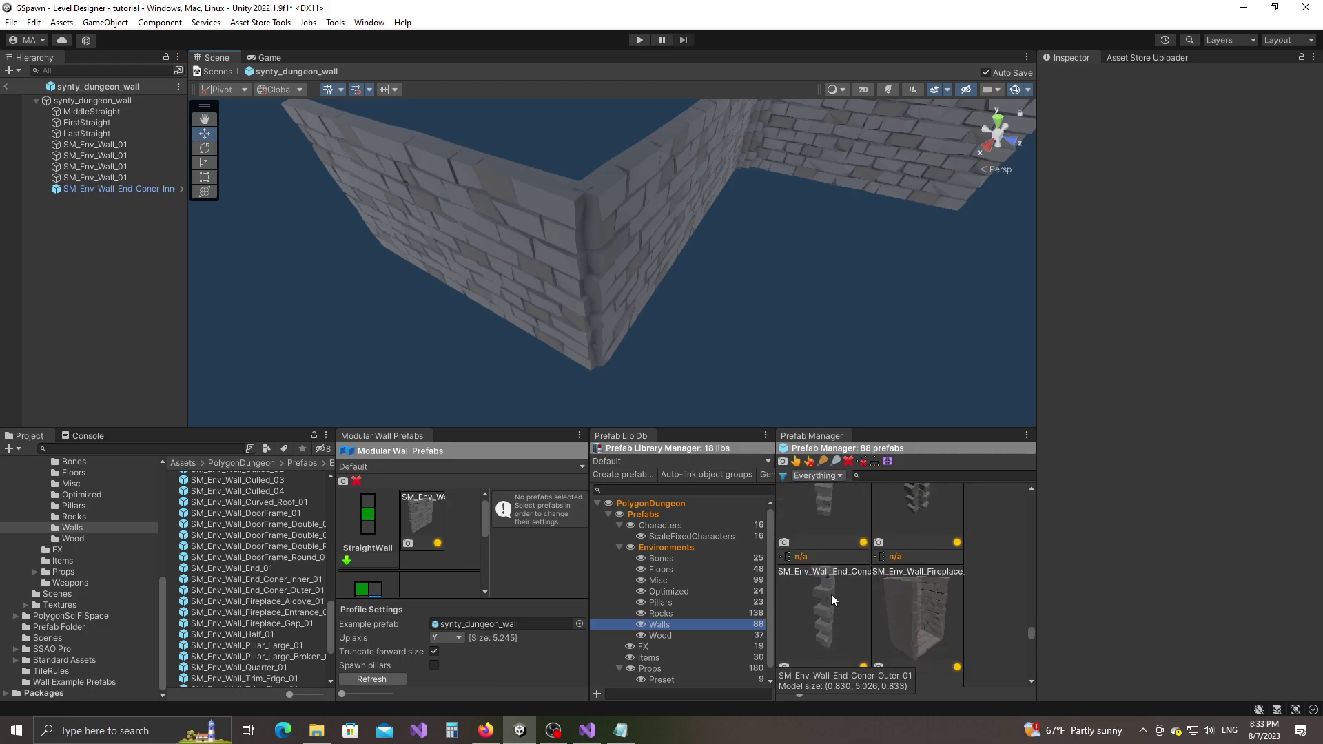
left_click(831, 594)
scroll(837, 594, "down", 2)
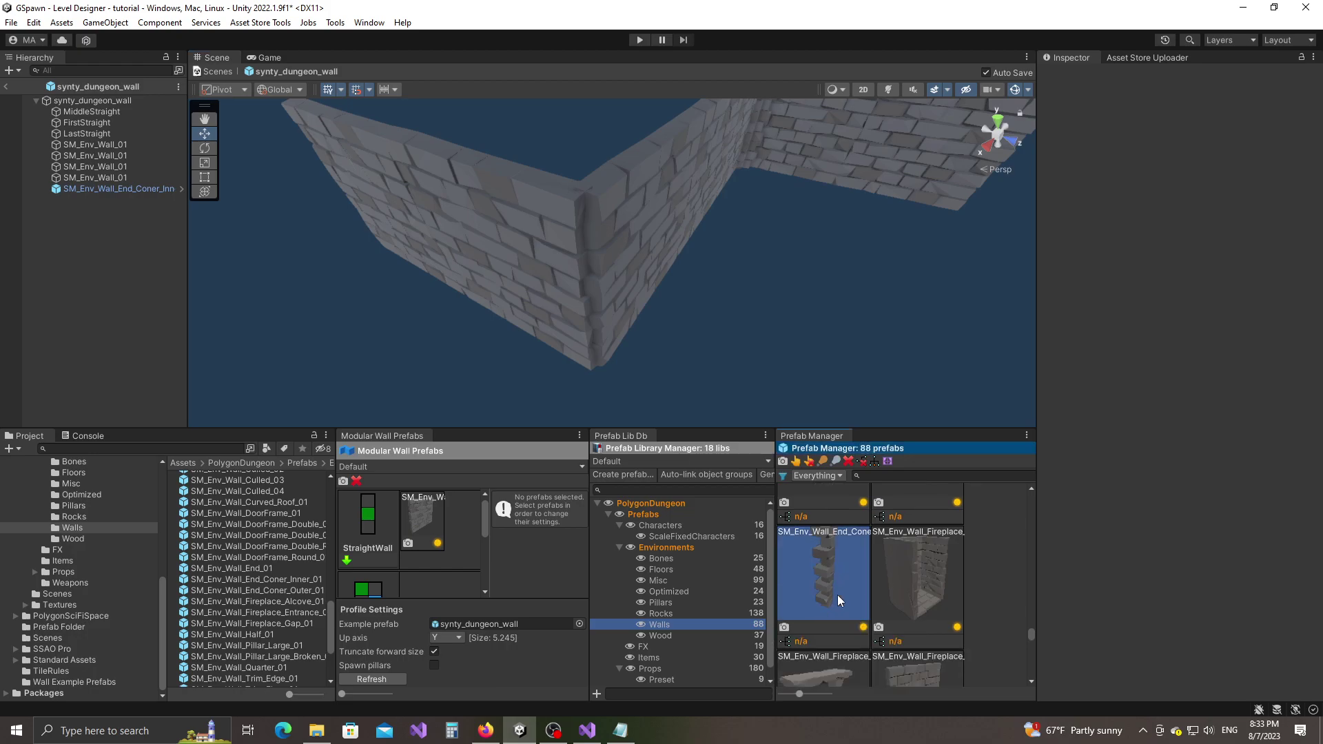
left_click(864, 631)
left_click_drag(247, 578, 631, 375)
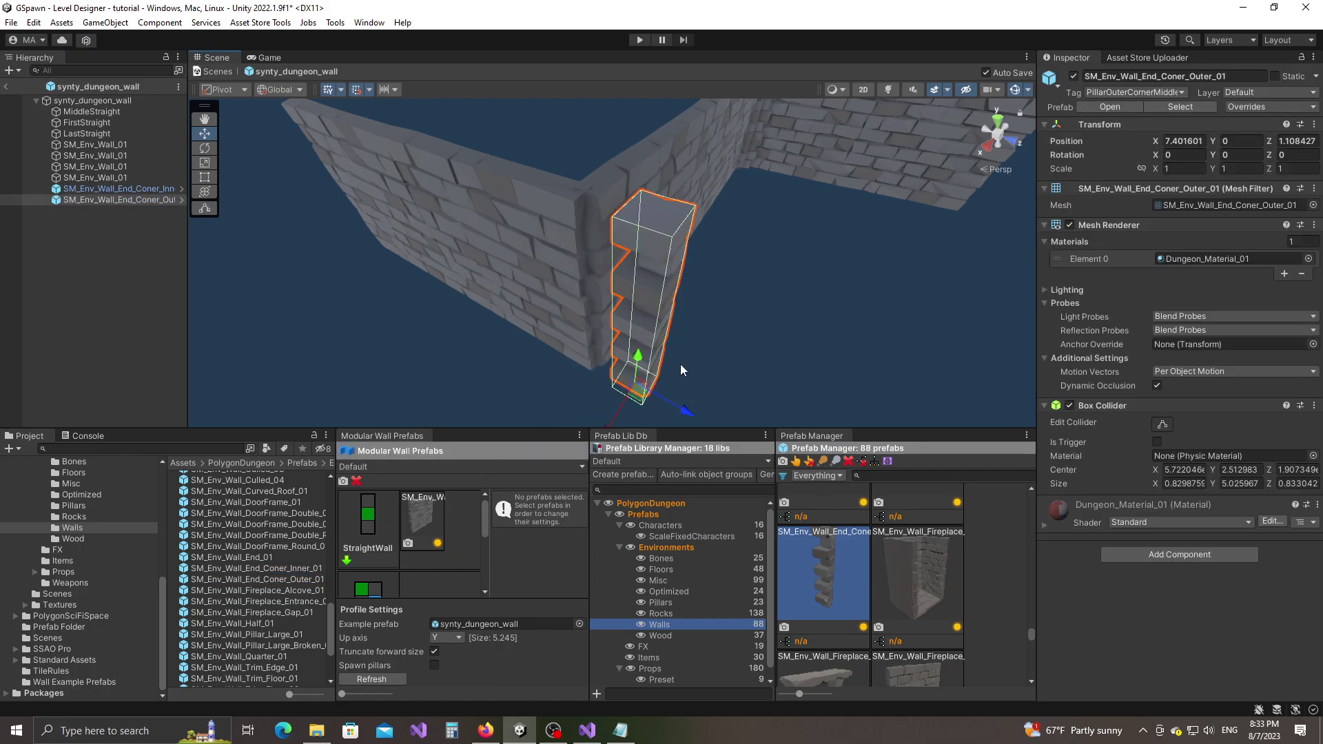
key("e")
scroll(742, 341, "down", 4)
left_click_drag(634, 399, 427, 393)
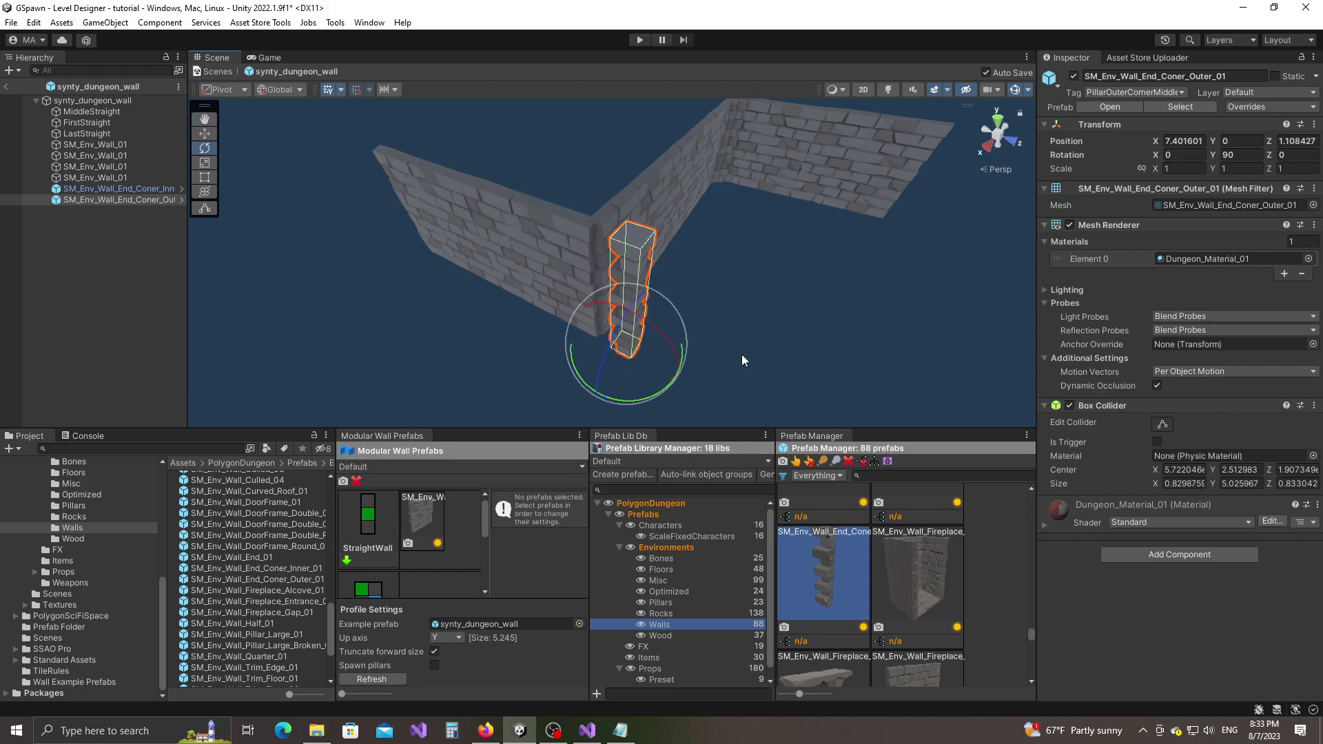
Align the outer corner pillar to the grid on all axes and move it into place at the outer wall corner.
key("w")
key("f")
key("w")
right_click_drag(720, 302, 676, 313)
key("s")
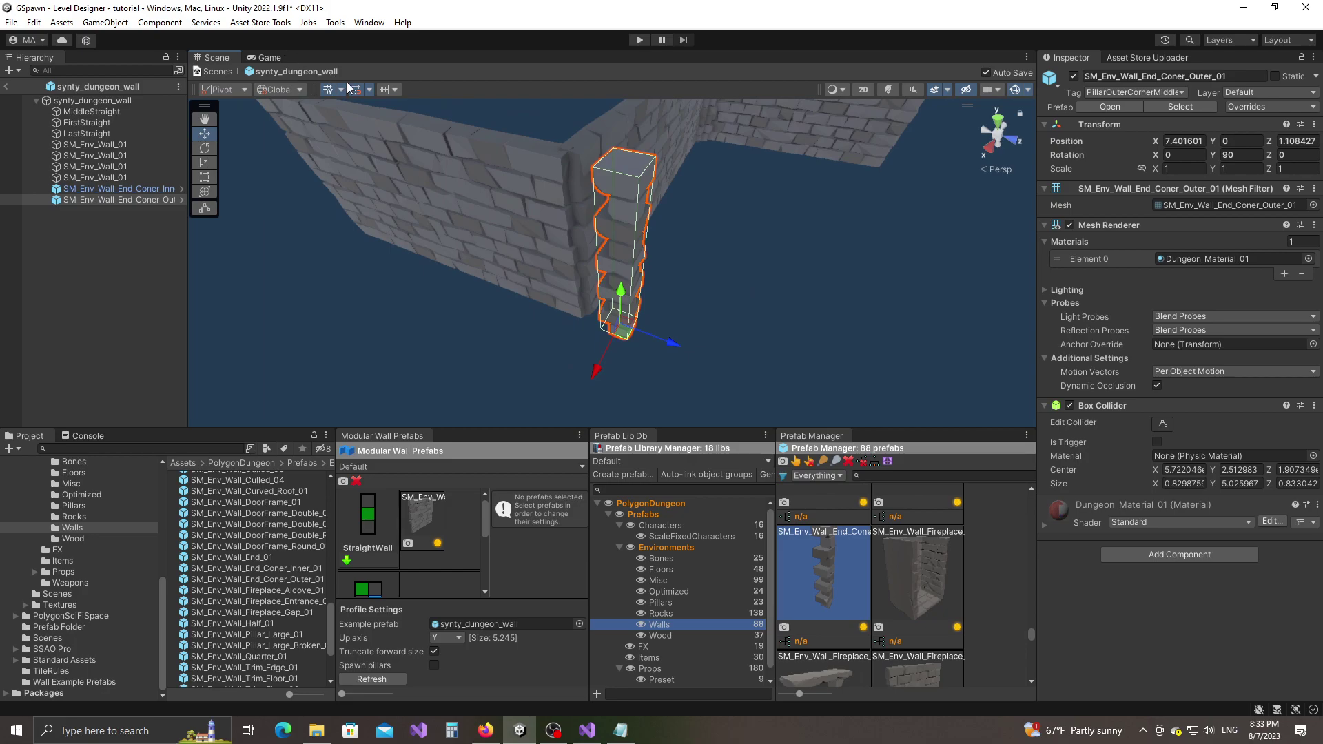
left_click(369, 89)
left_click(447, 133)
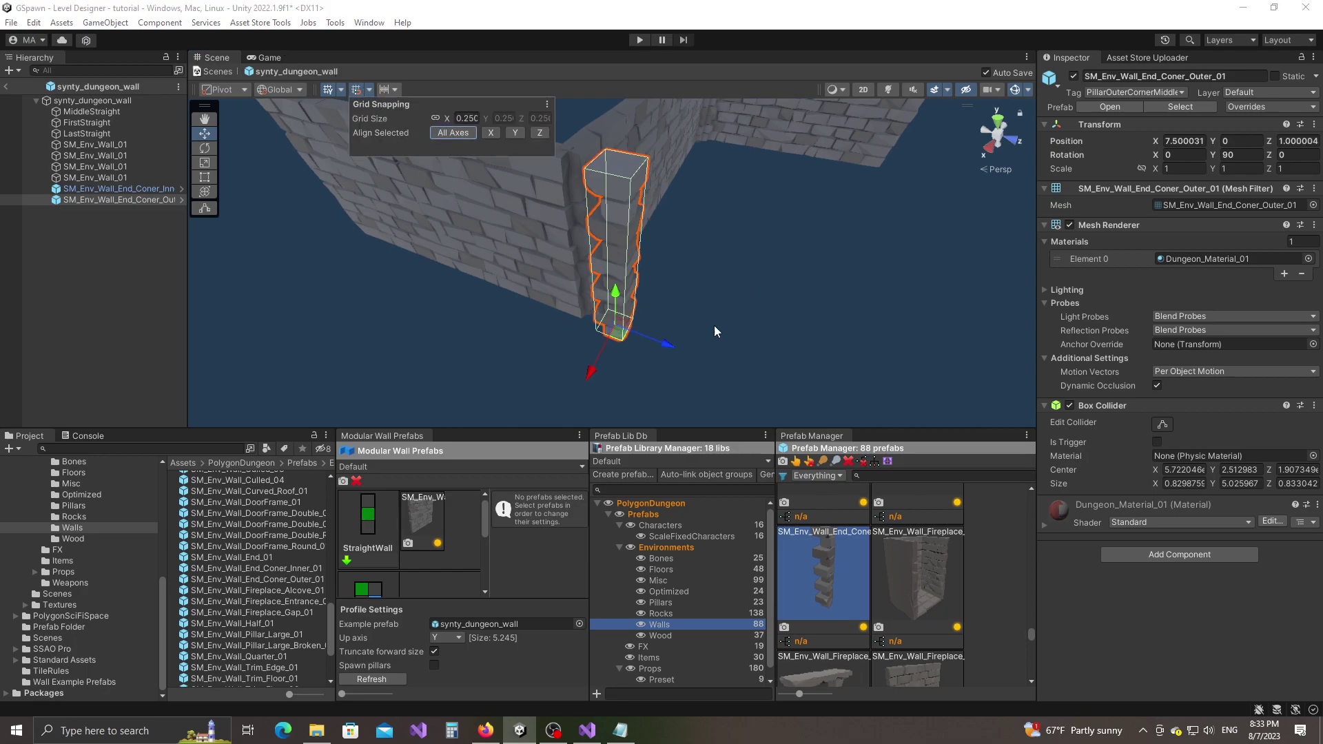
left_click_drag(615, 334, 585, 326)
left_click(776, 327)
Rename the SM_Env_Wall_End_Coner_Inner_01 object in the example prefab as PillarInnerCornerMiddle.
left_click_drag(776, 327, 708, 322, "alt")
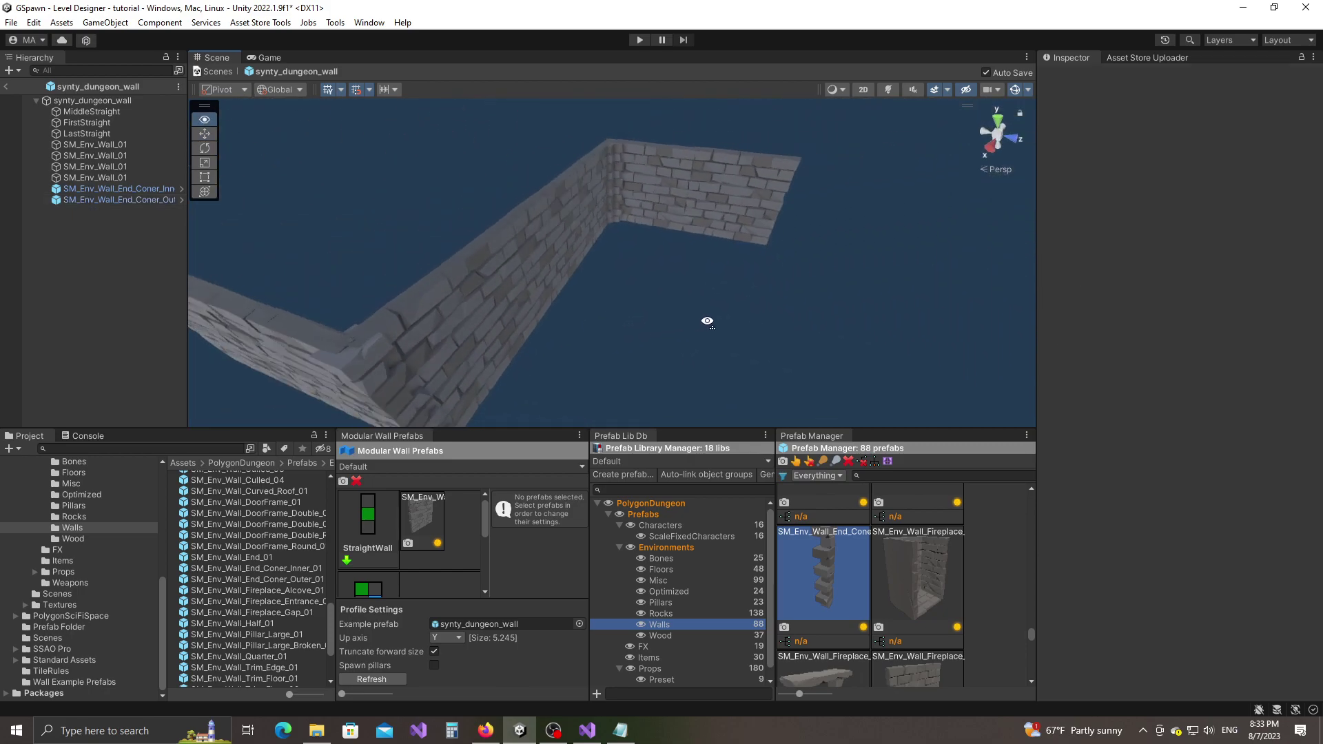
right_click_drag(708, 322, 718, 322)
key("s")
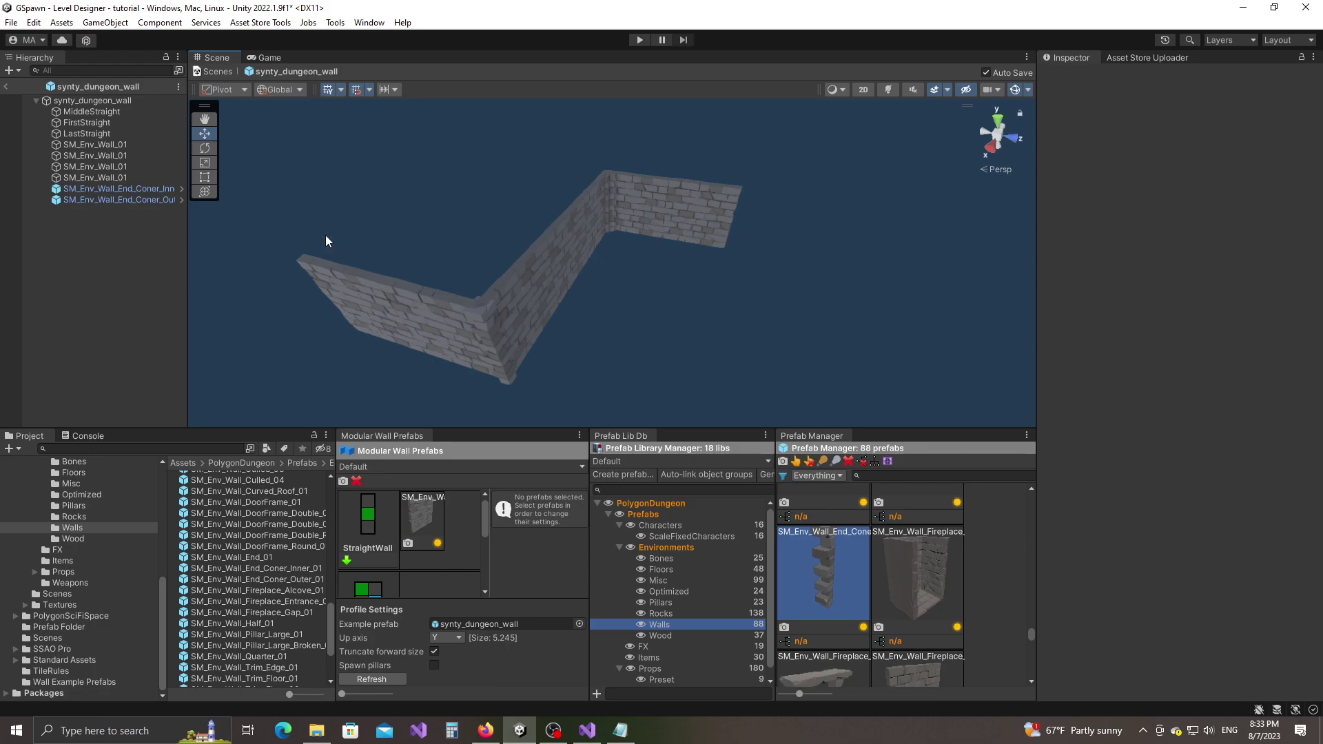
left_click(143, 189)
key("F2")
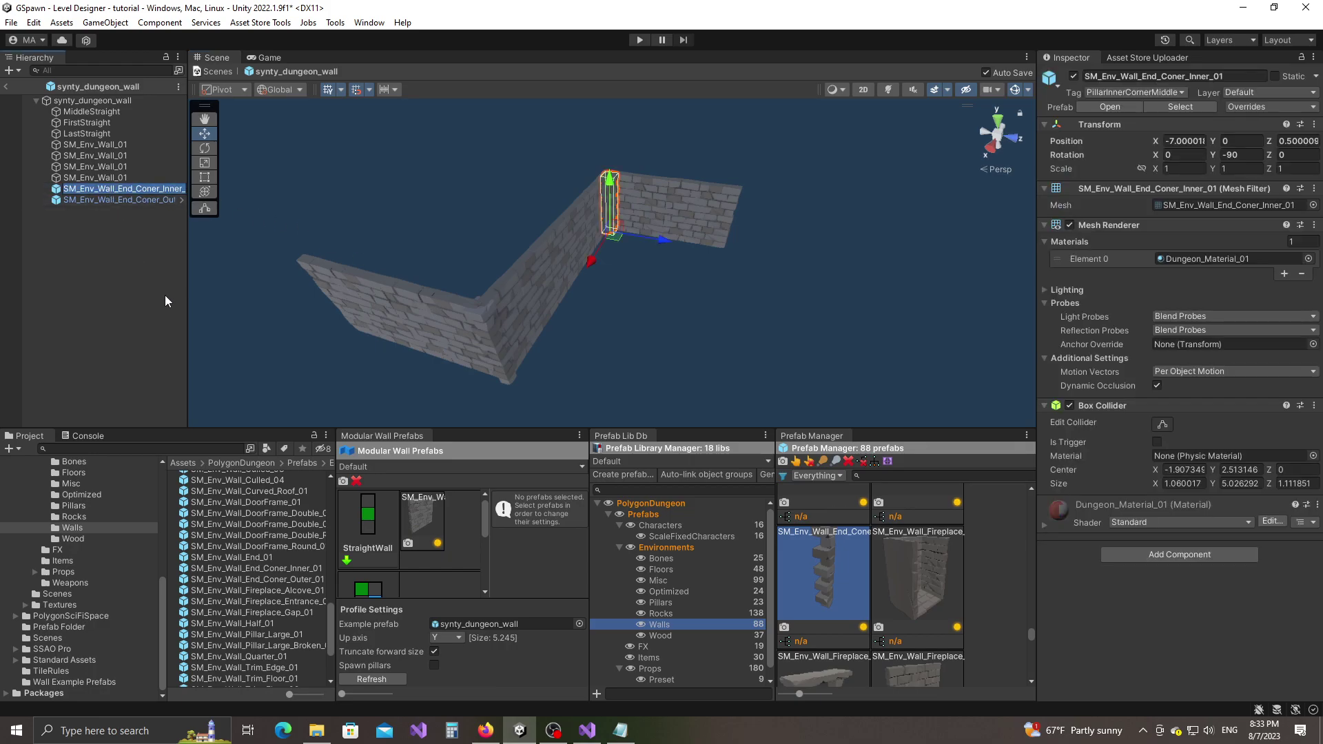
key("Escape")
key("f")
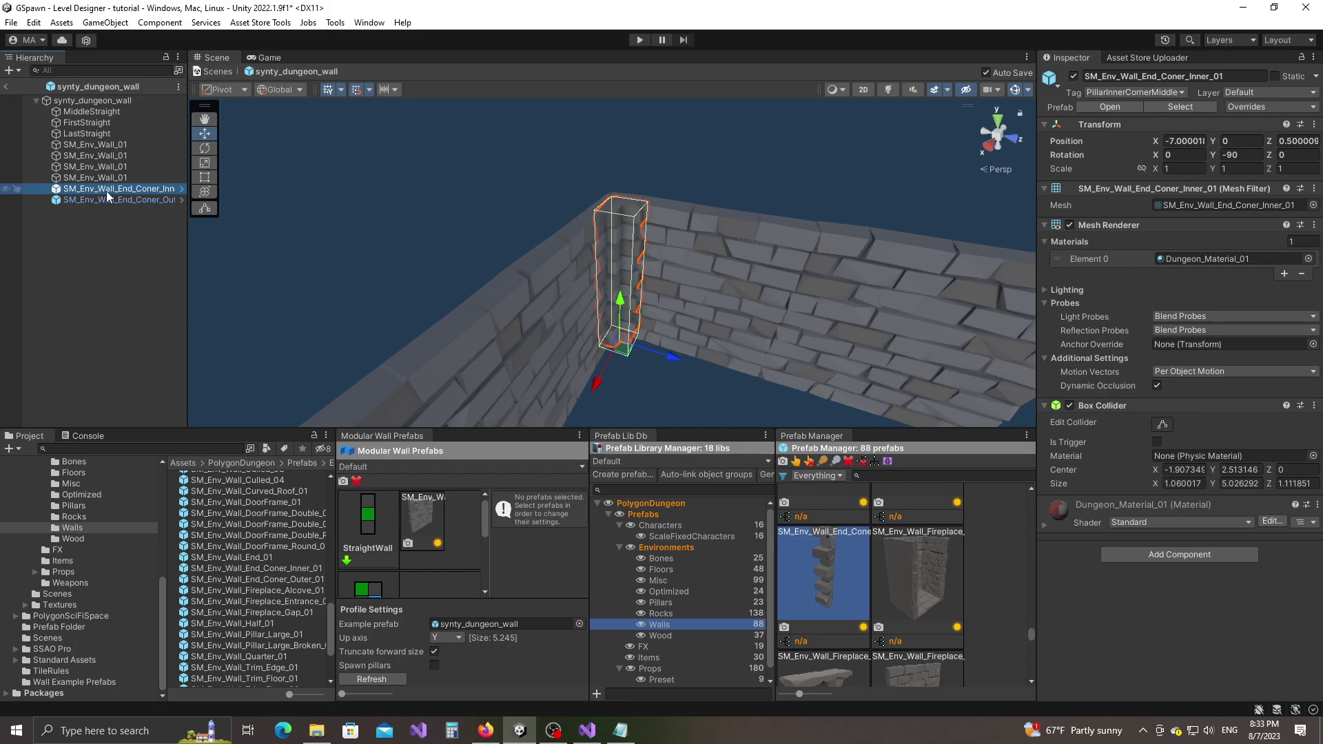
left_click(106, 191)
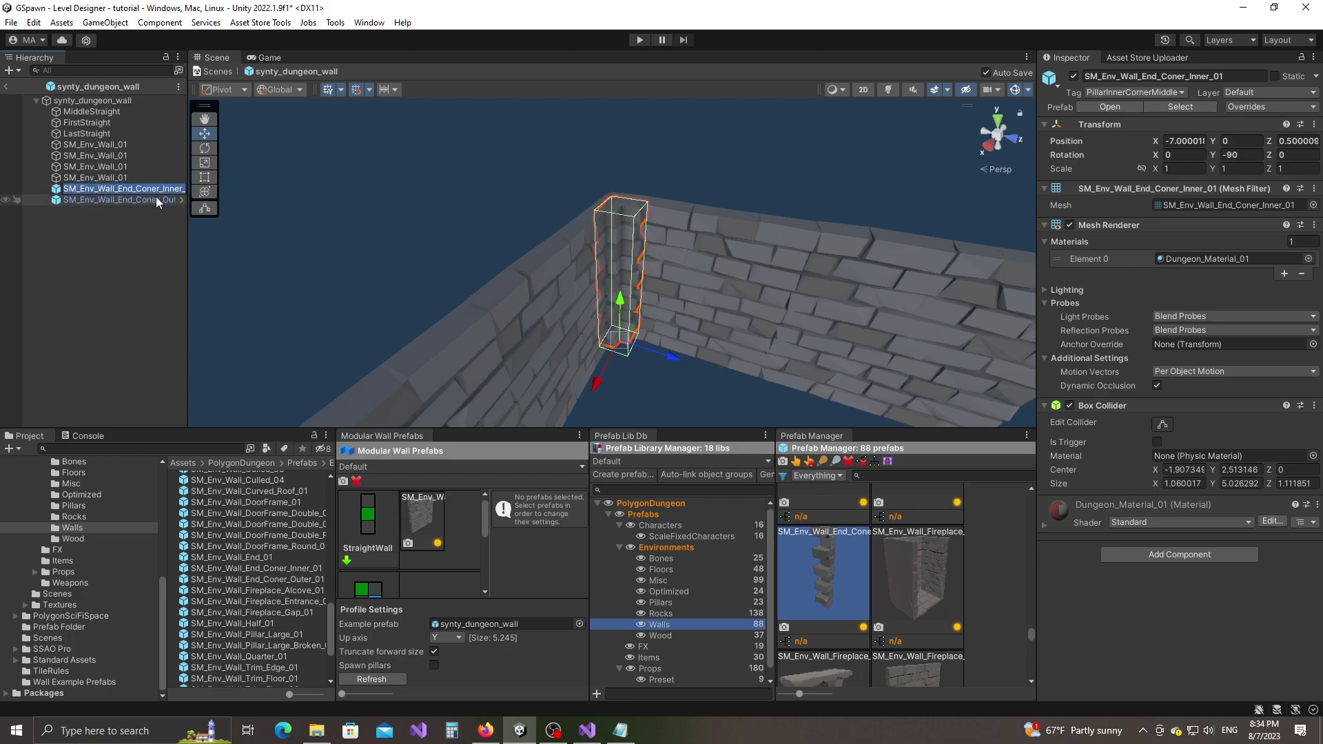
type("PillarInn")
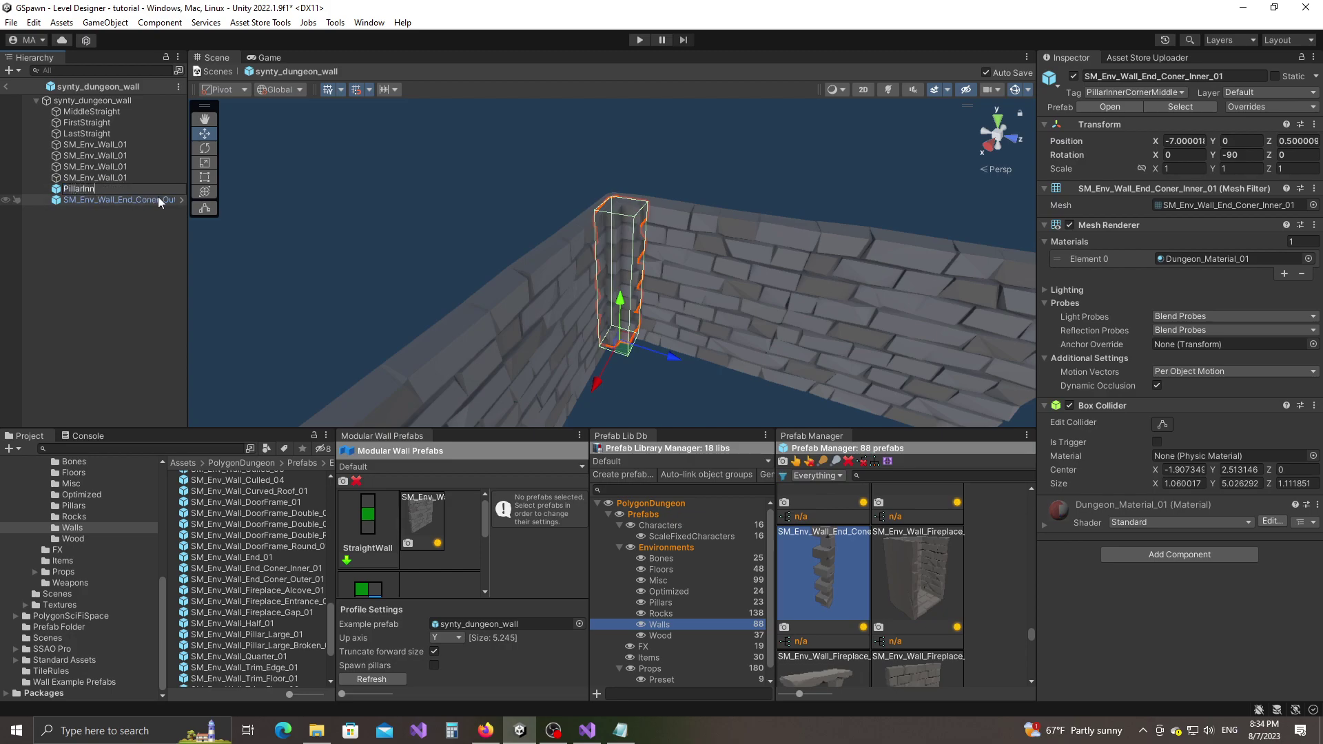
type("erCornerMiddle")
key("Return")
Rename the SM_Env_Wall_End_Coner_Outer_01 object in the example prefab as PillarOuterCornerMiddle.
right_click_drag(601, 233, 586, 334)
left_click(618, 354)
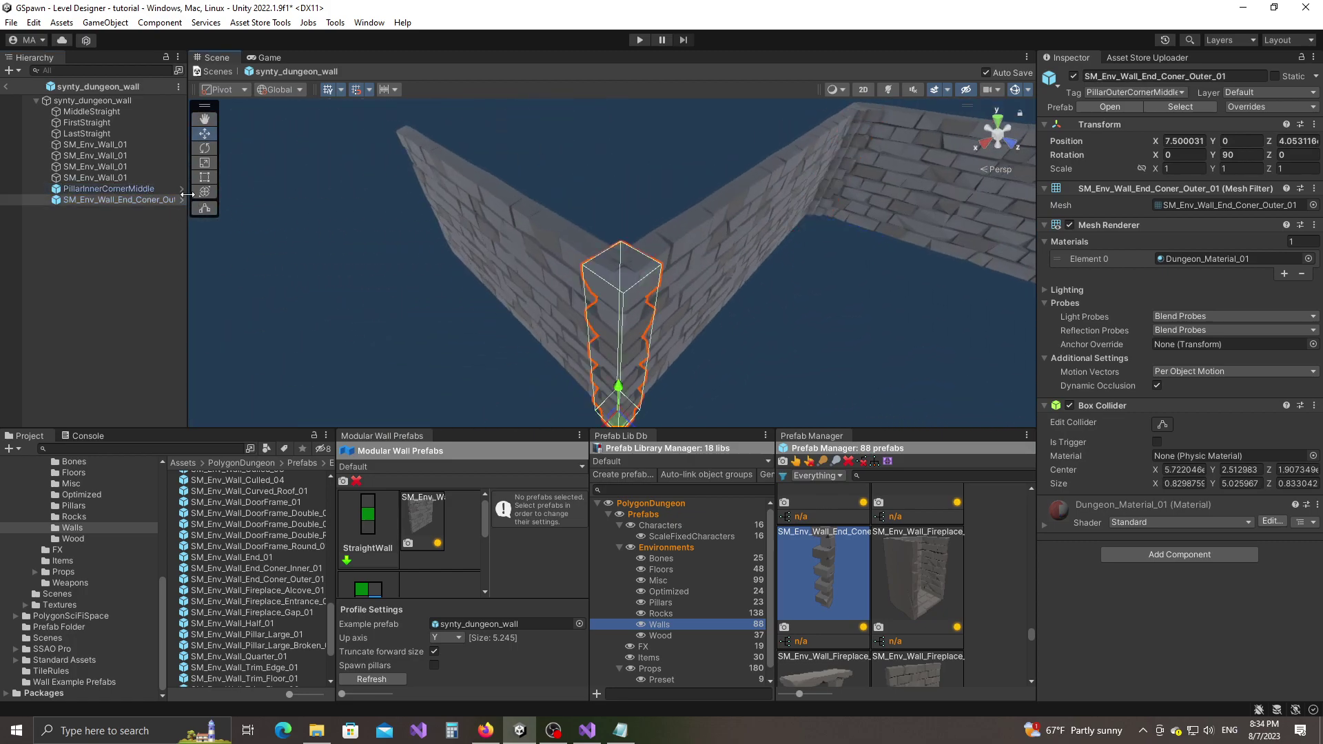
left_click(110, 200)
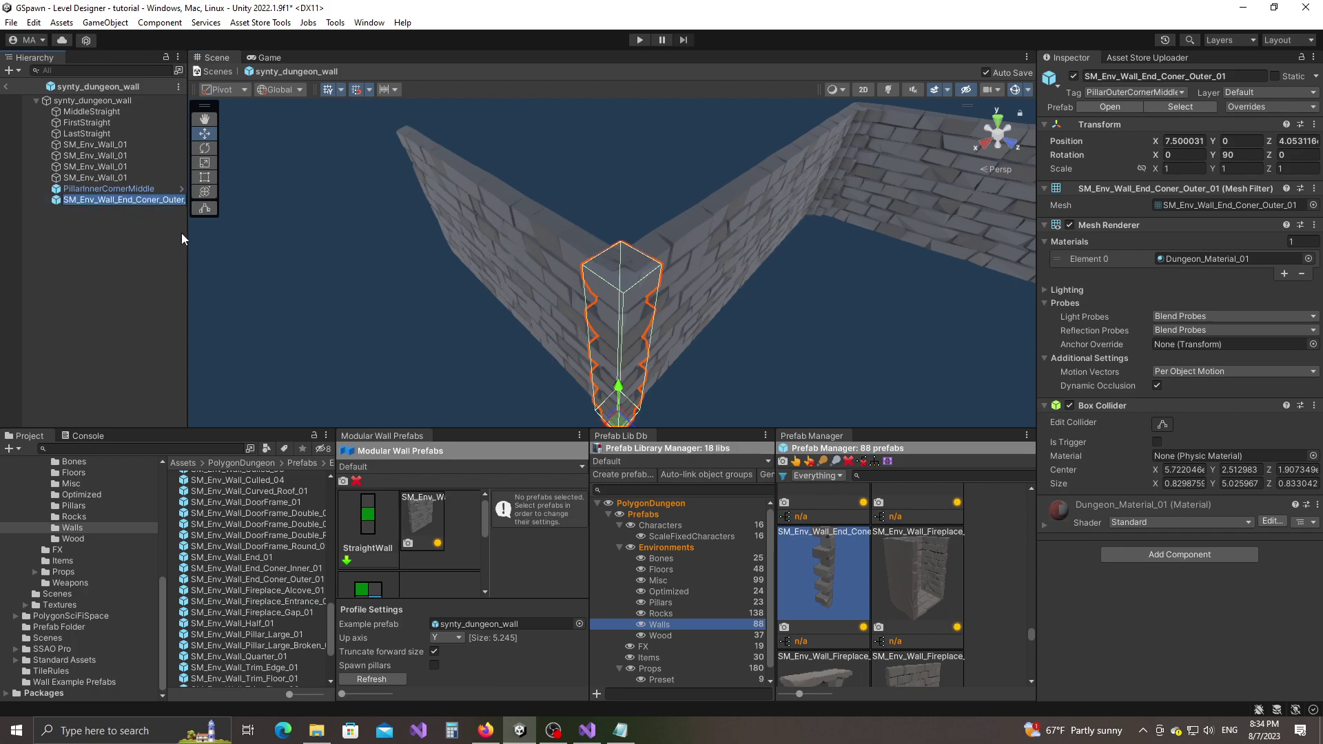
type("Pil")
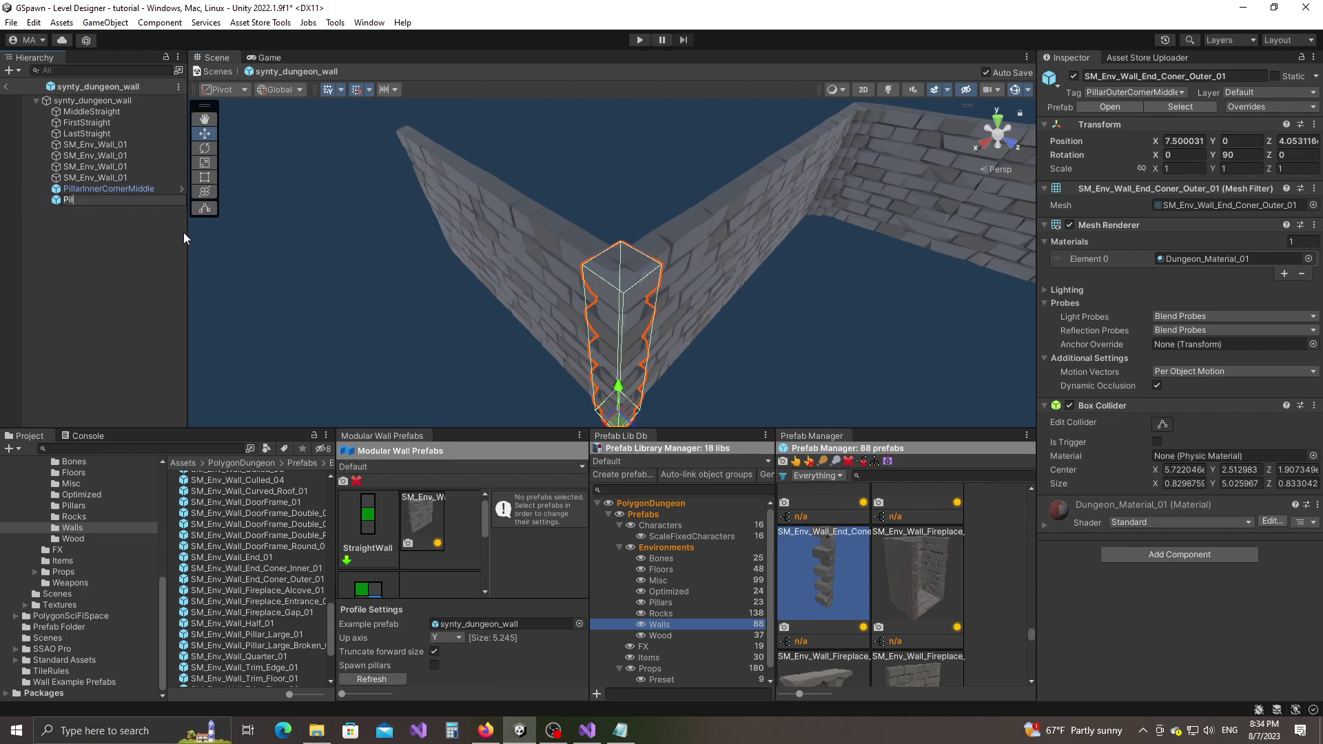
type("larOuterC")
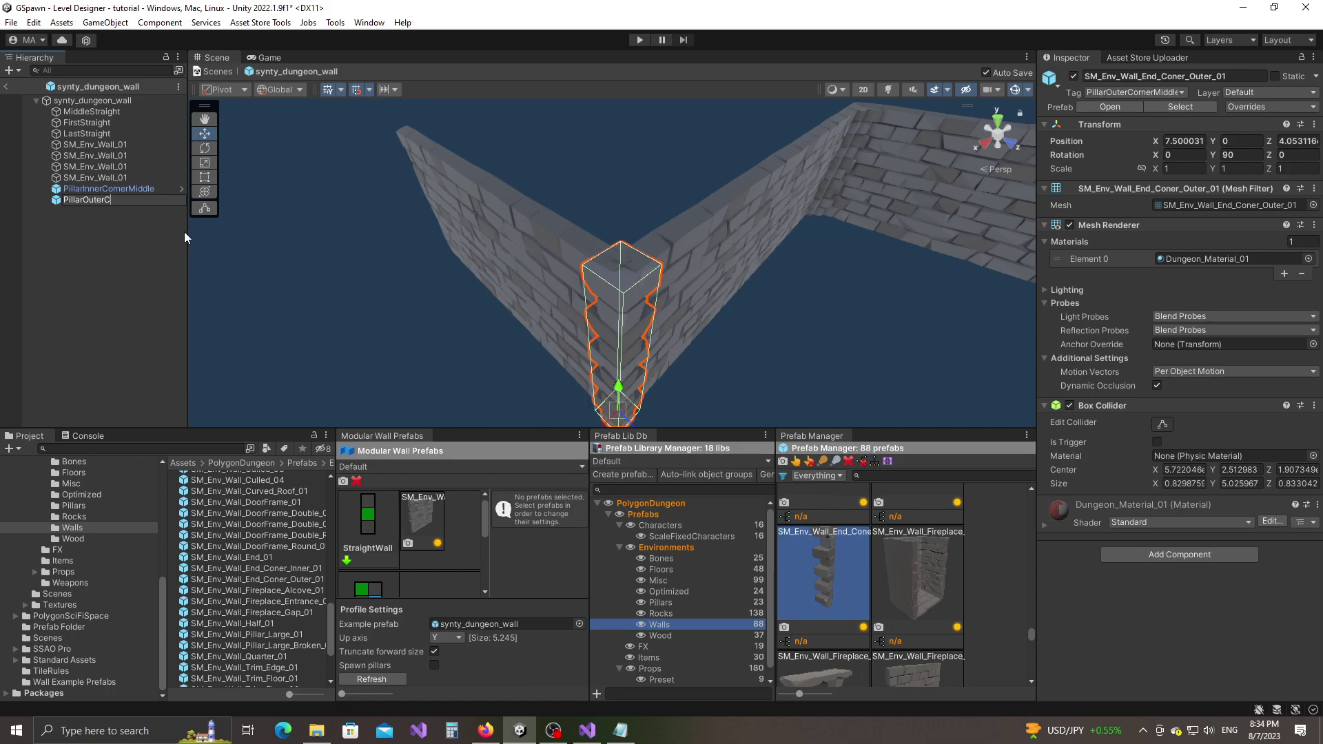
type("ornerMidd")
key("Return")
Enable pillar spawning in the modular wall profile settings, using the Default pillar prefab profile.
mouse_move(511, 258)
right_mouse_down()
mouse_move(916, 236)
mouse_move(510, 260)
right_mouse_up()
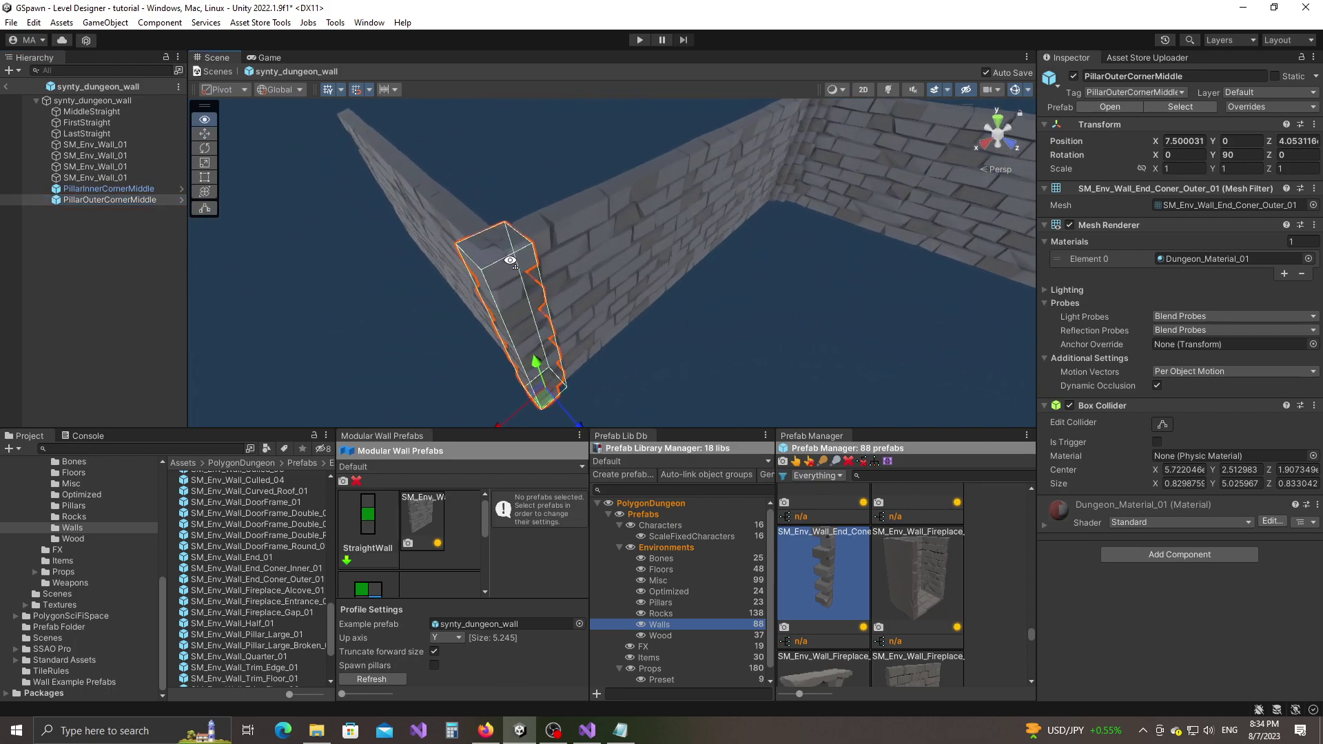
left_click(820, 328)
right_click_drag(820, 328, 768, 309)
scroll(768, 309, "down", 5)
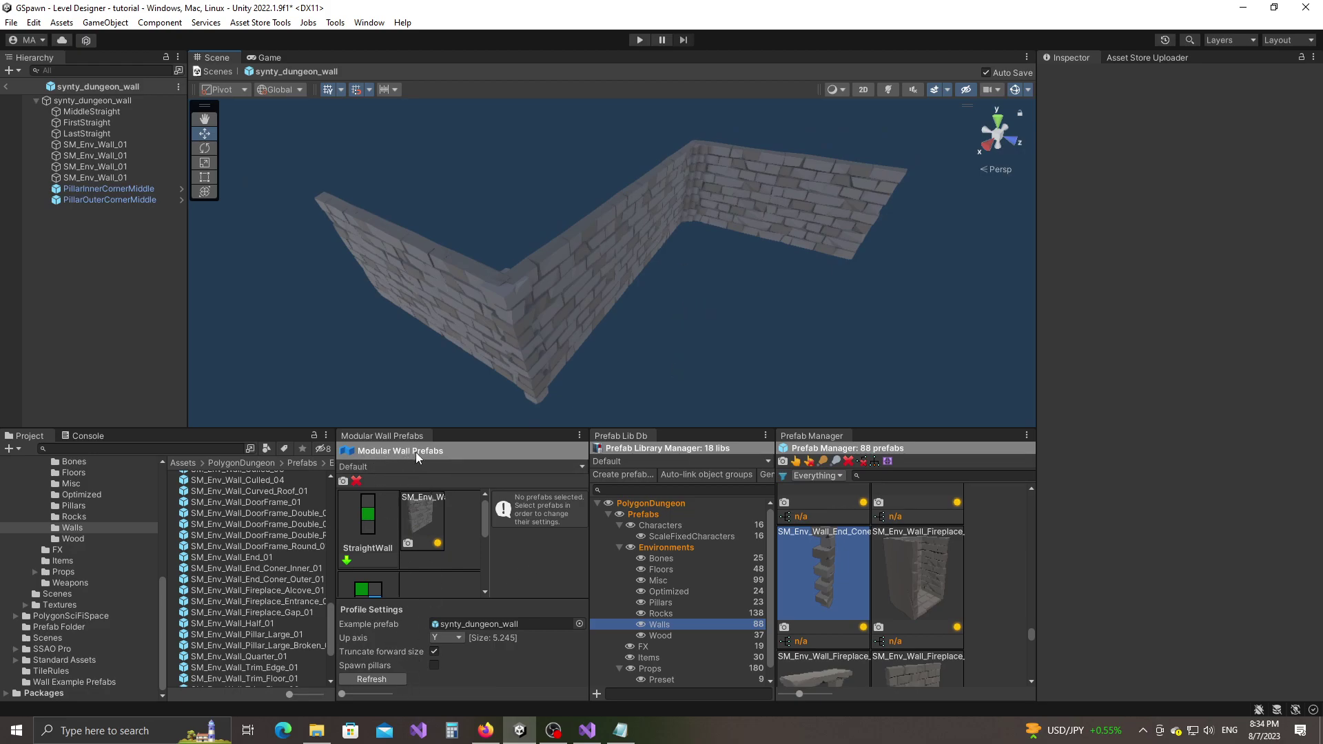
left_click(434, 666)
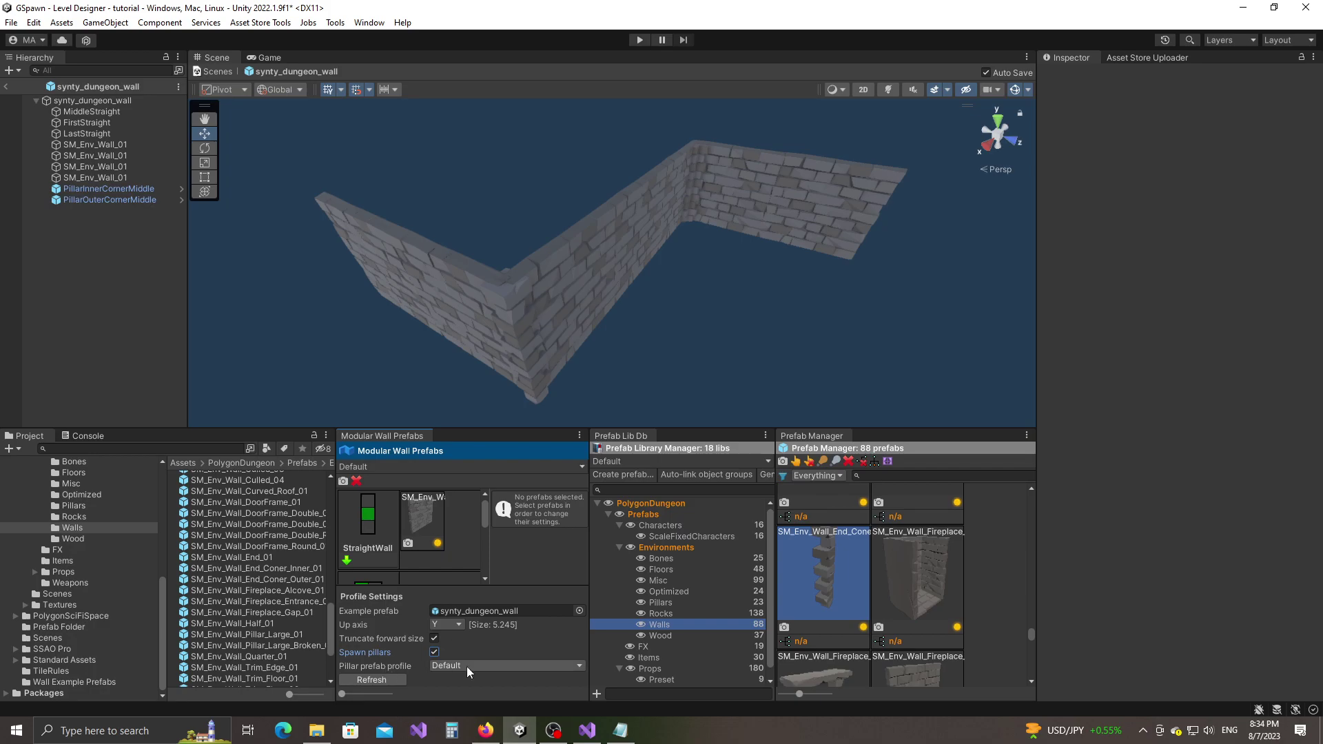
Open GSpawn's Random Prefabs window and dock it beneath the Inspector.
left_click(335, 22)
mouse_move(365, 38)
mouse_move(454, 73)
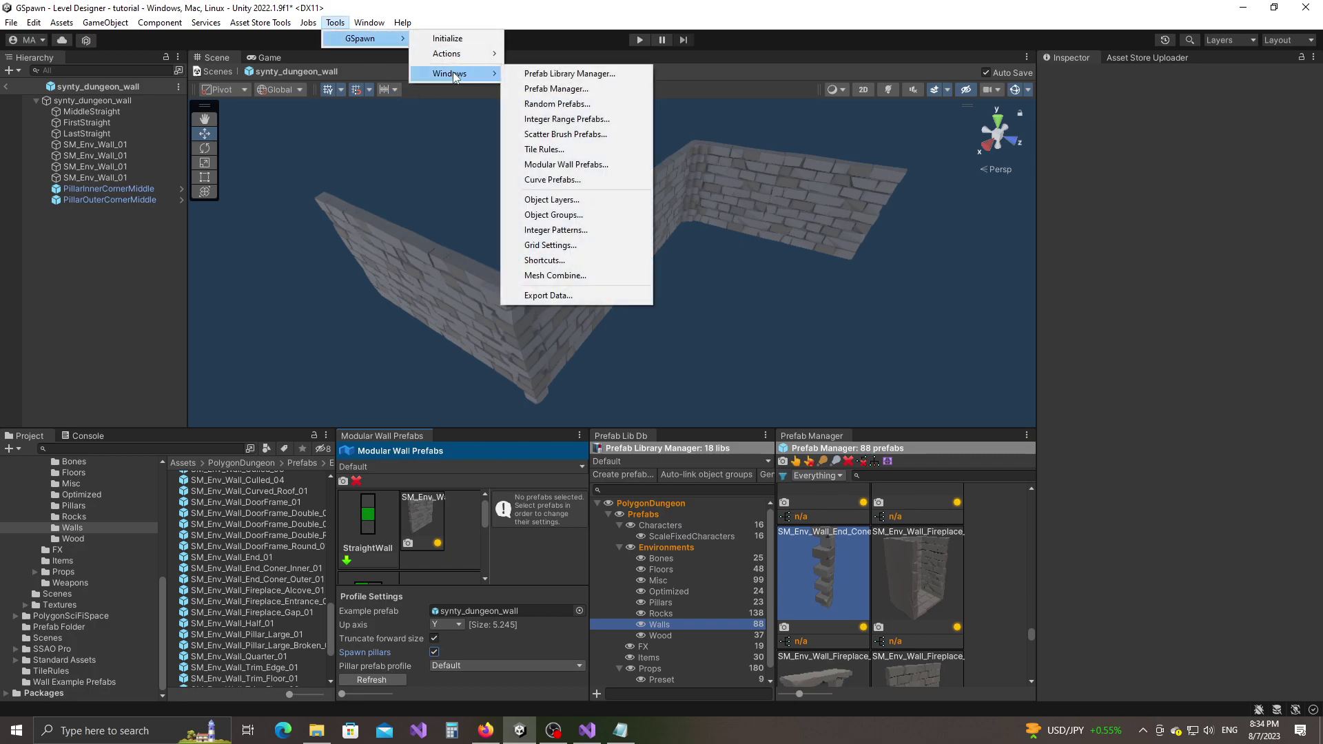
left_click(555, 104)
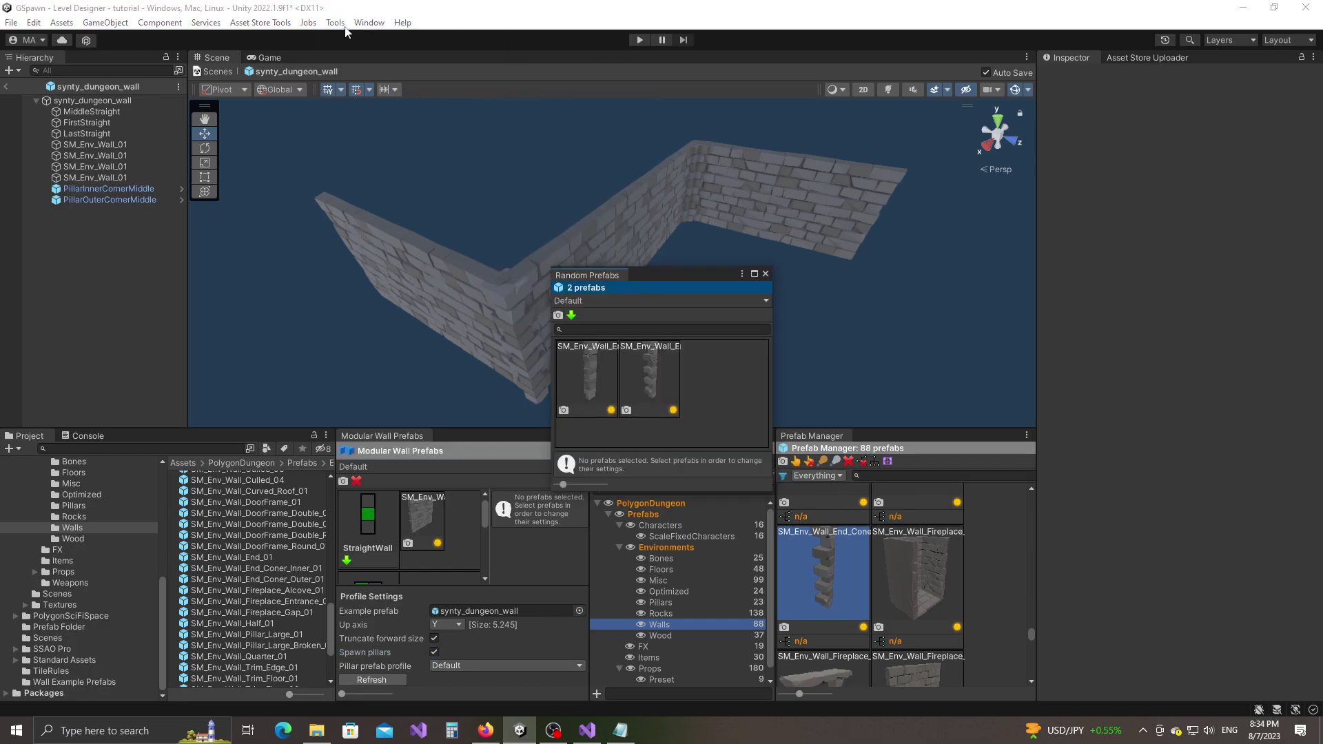
left_click(338, 24)
mouse_move(361, 38)
mouse_move(448, 73)
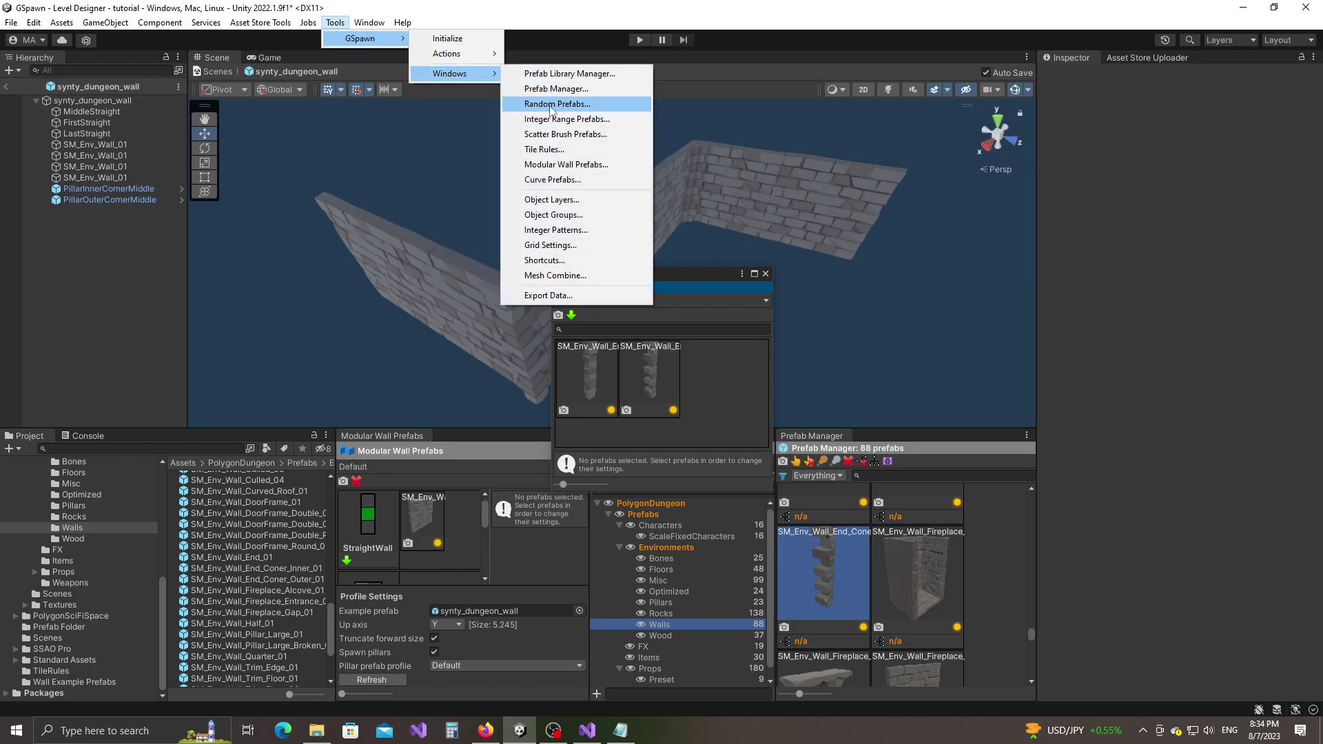
left_click(552, 105)
left_click_drag(632, 277, 1147, 646)
left_click_drag(1135, 487, 1138, 390)
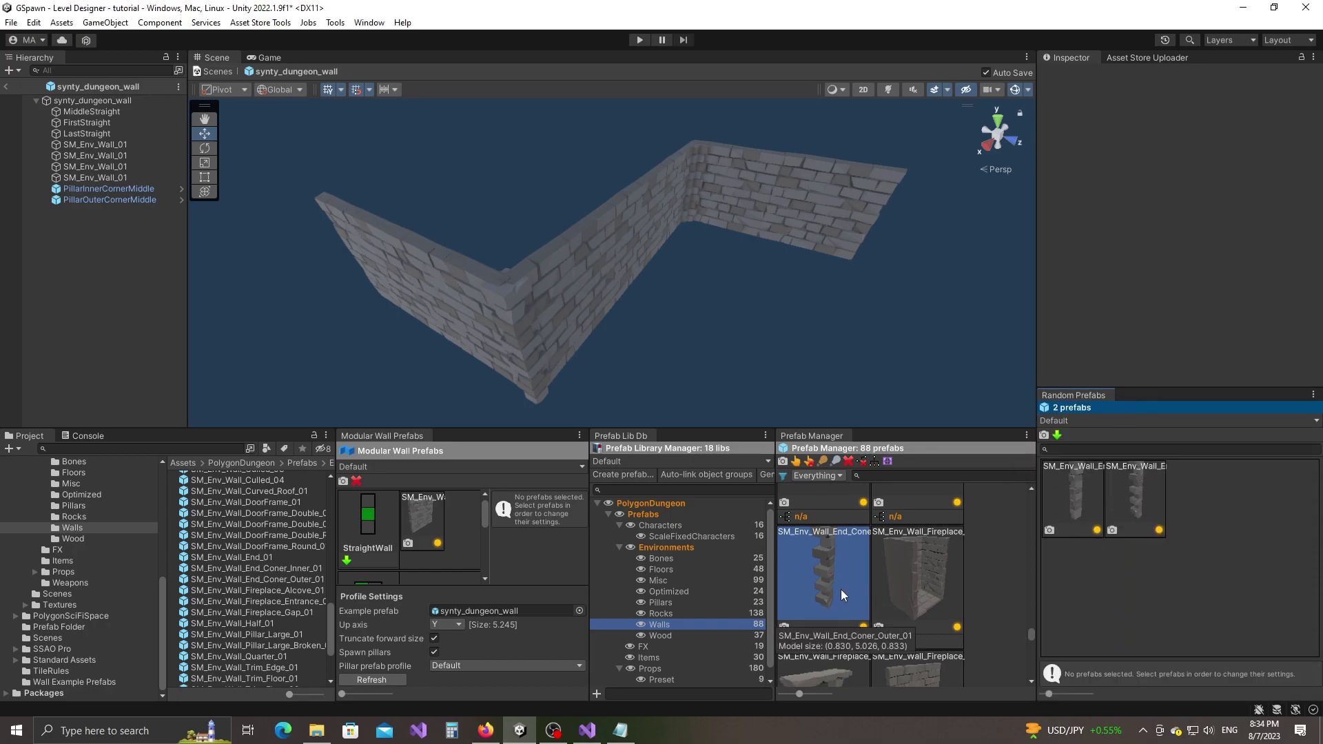
Remove both existing prefabs from the Default random prefab profile.
left_click(1082, 493)
left_click(1144, 497, "shift")
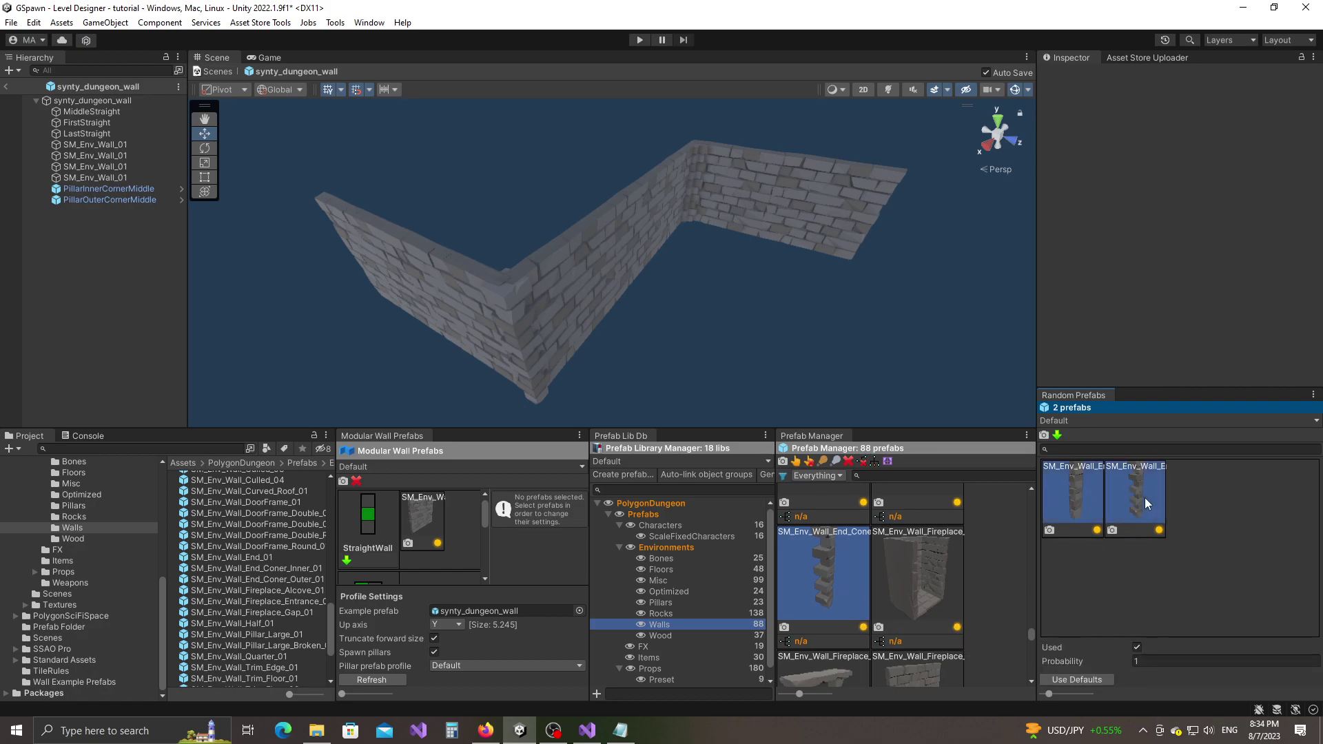
key("Delete")
Add the SM_Env_Wall_End_Coner_Inner_01 and SM_Env_Wall_End_Coner_Outer_01 prefabs to the Default random prefab profile.
scroll(824, 607, "up", 1)
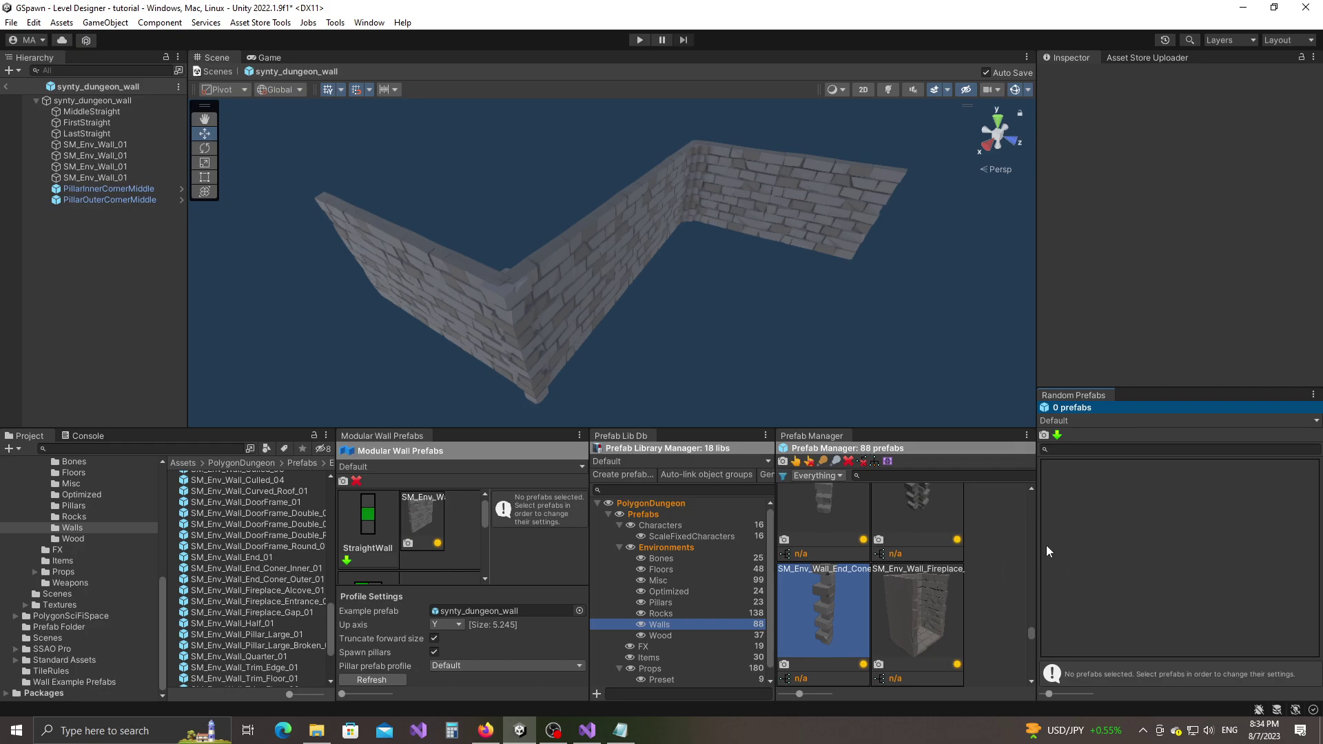
left_click(931, 538)
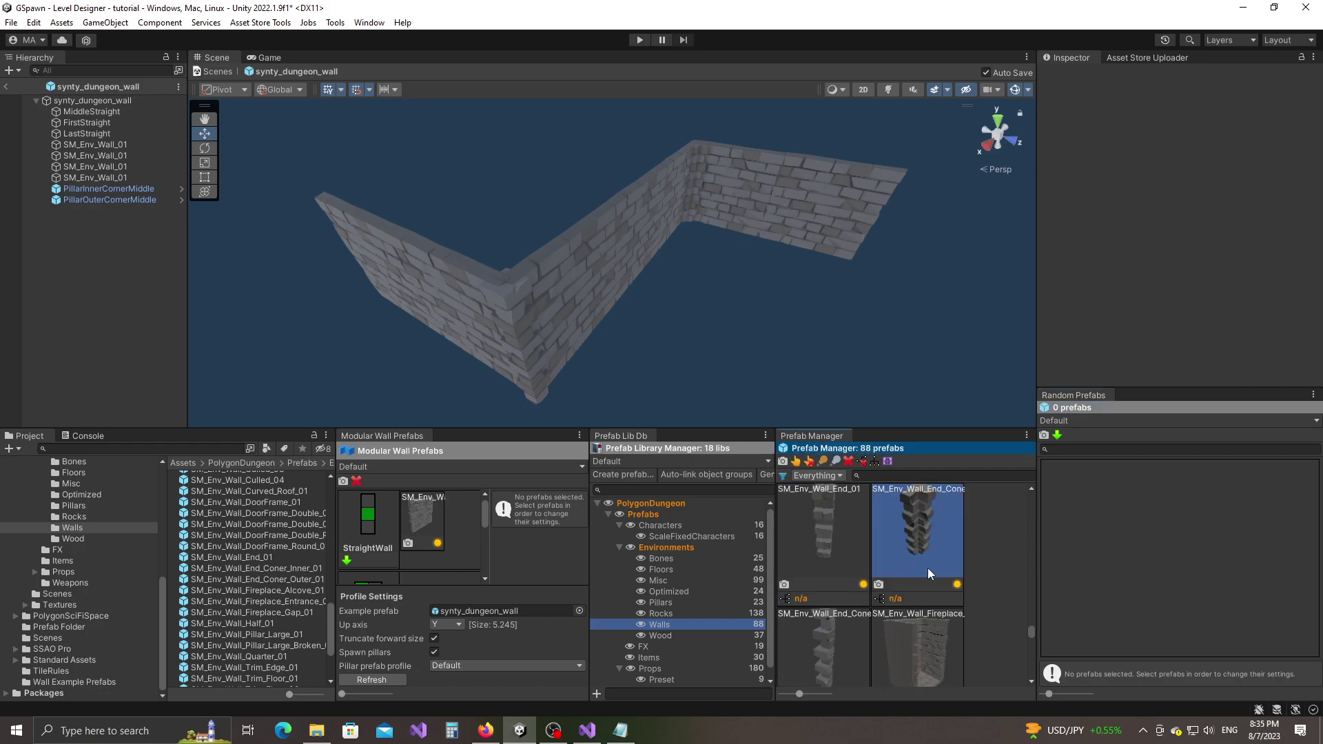
scroll(924, 567, "up", 1)
left_click_drag(916, 564, 1168, 494)
scroll(827, 602, "down", 1)
left_click(827, 601)
left_click_drag(826, 606, 1120, 524)
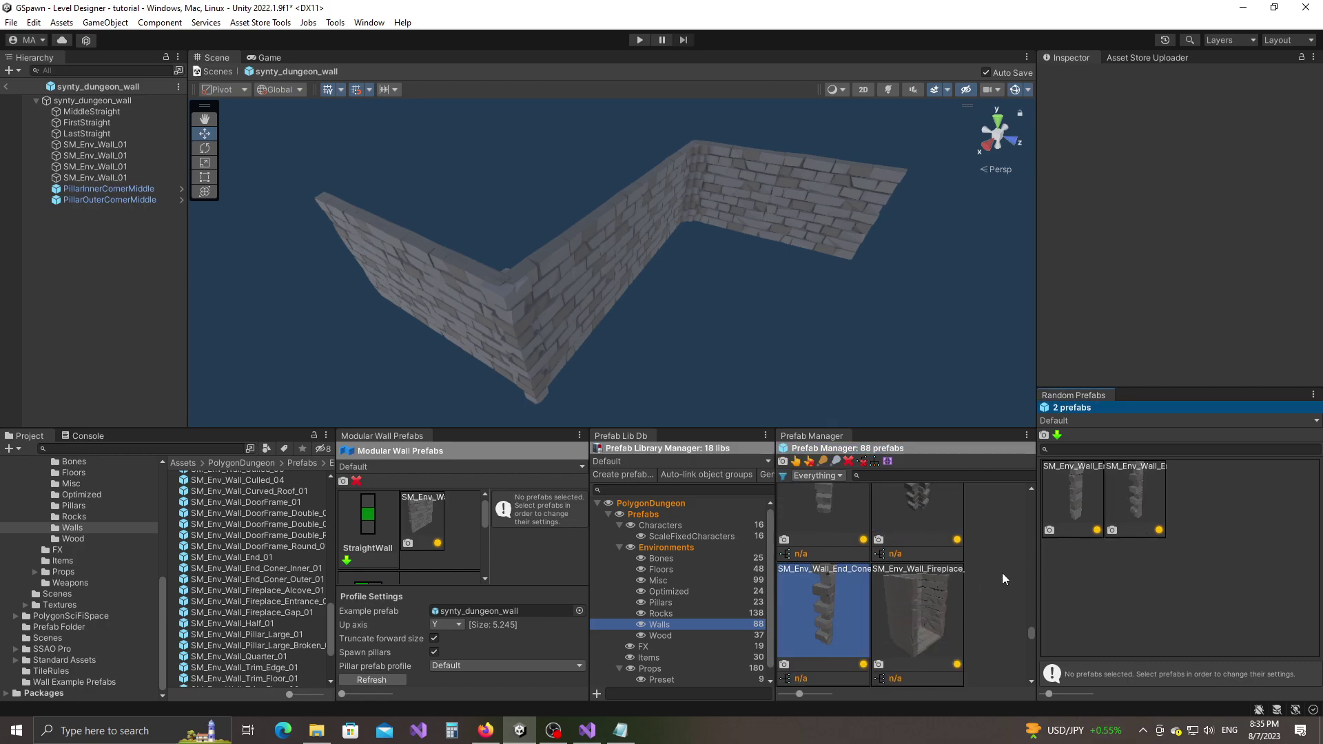
Locate the inner corner pillar's prefab asset in the project from the random prefab profile.
left_click(1097, 532)
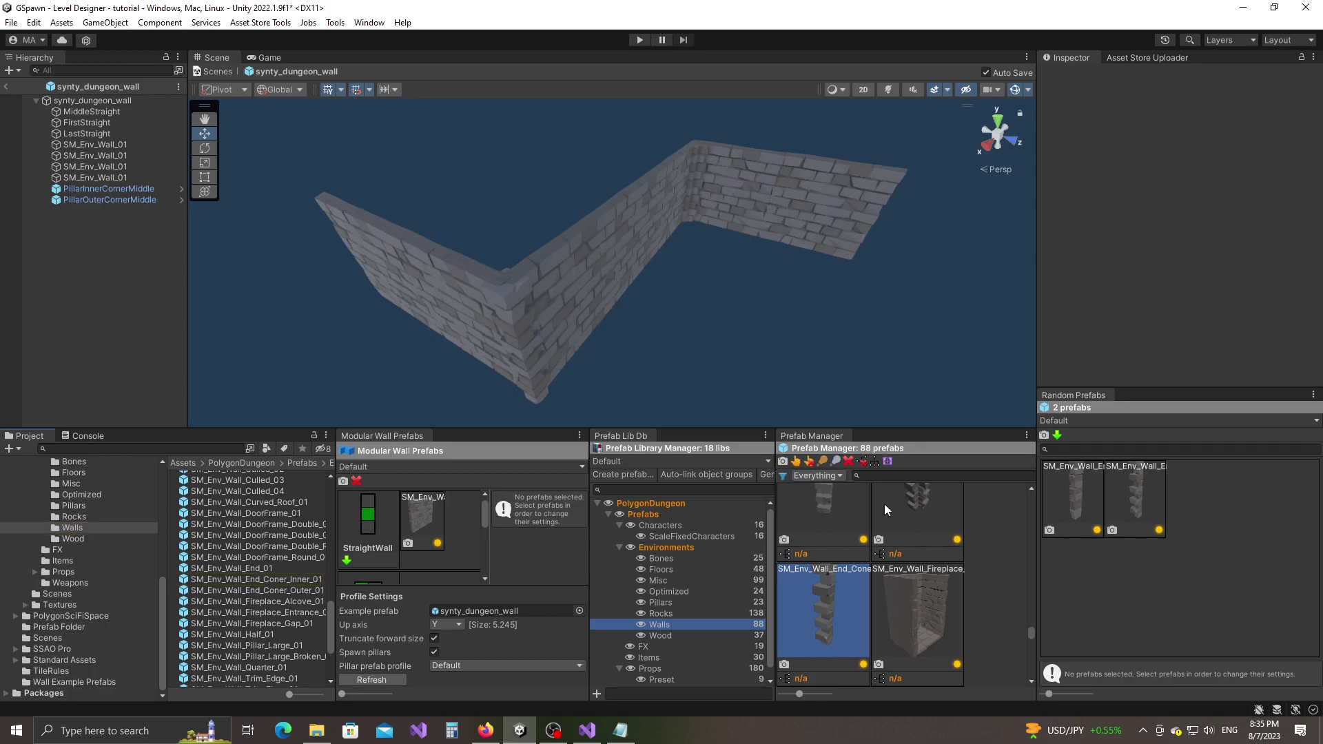
left_click(1097, 529)
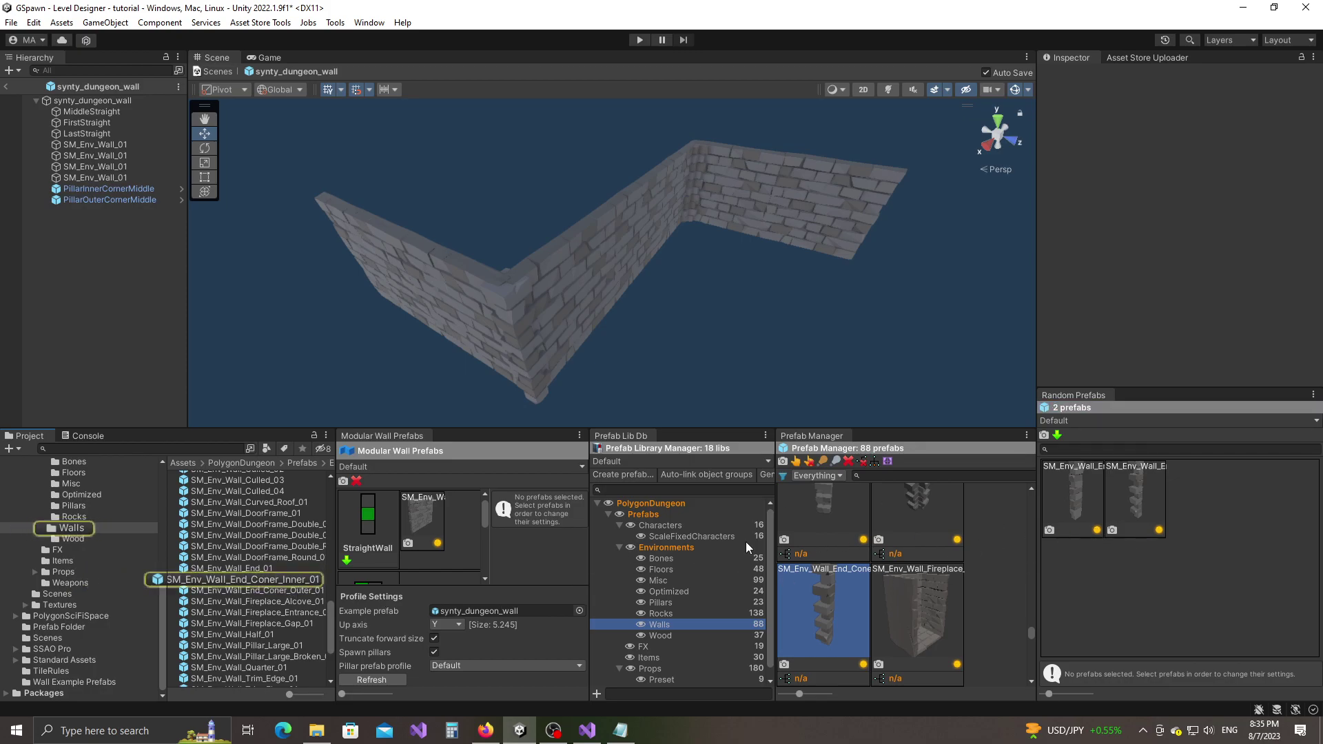
Assign the PillarInnerCornerMiddle tag to the SM_Env_Wall_End_Coner_Inner_01 prefab asset.
left_click(304, 580)
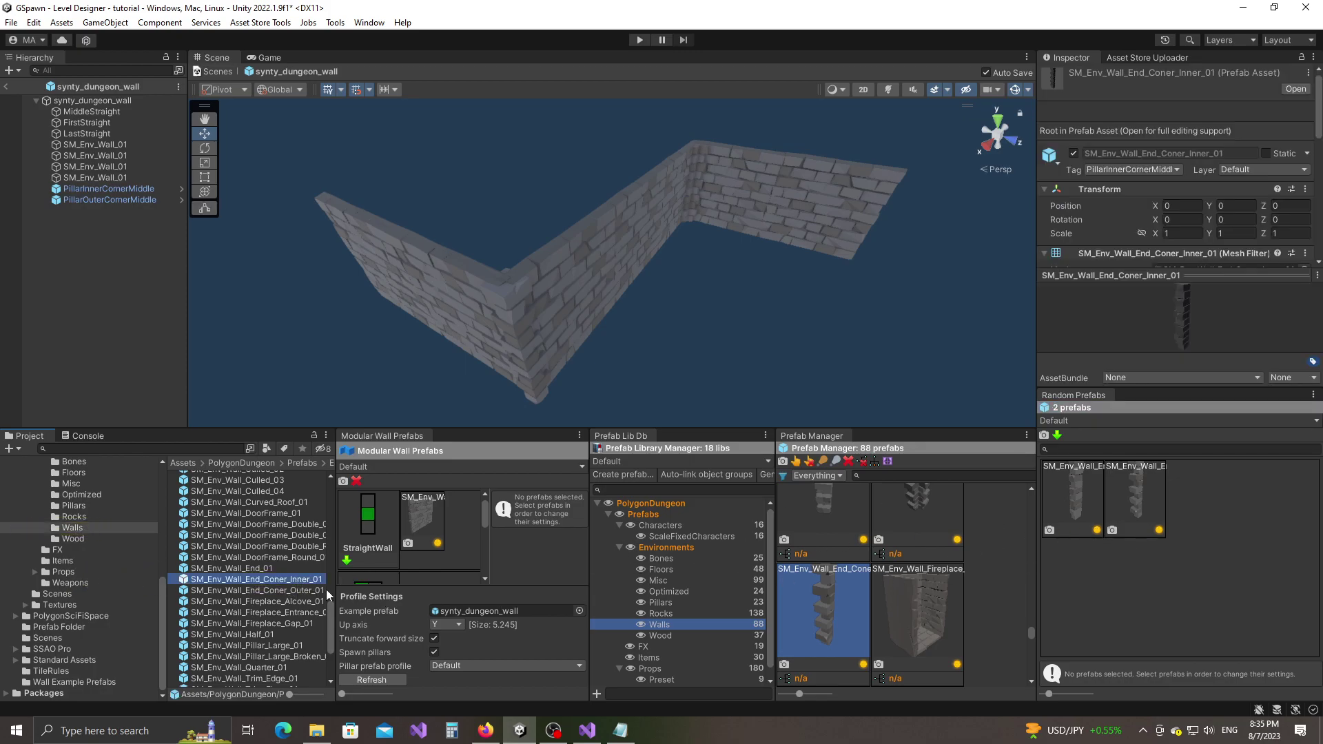
left_click(1115, 171)
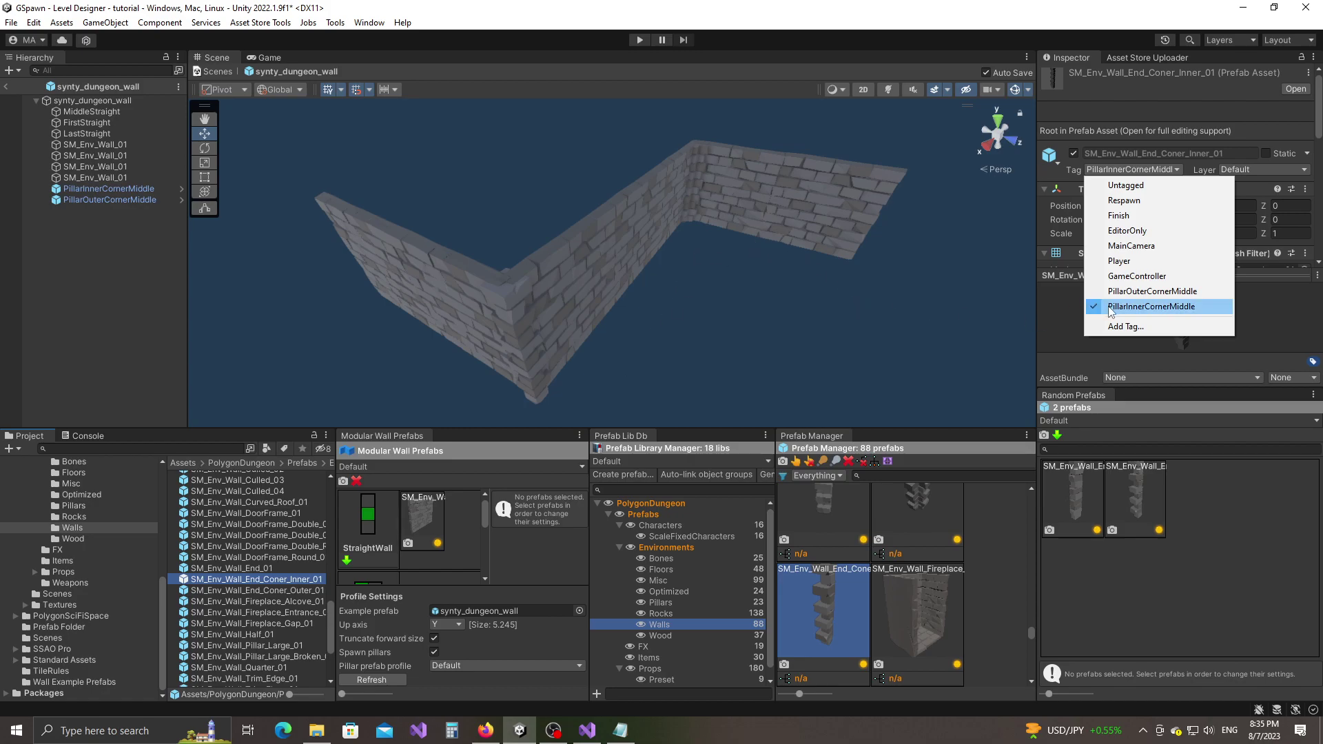
left_click(1187, 312)
Check which tag is assigned to the SM_Env_Wall_End_Coner_Outer_01 prefab asset.
left_click(1162, 529)
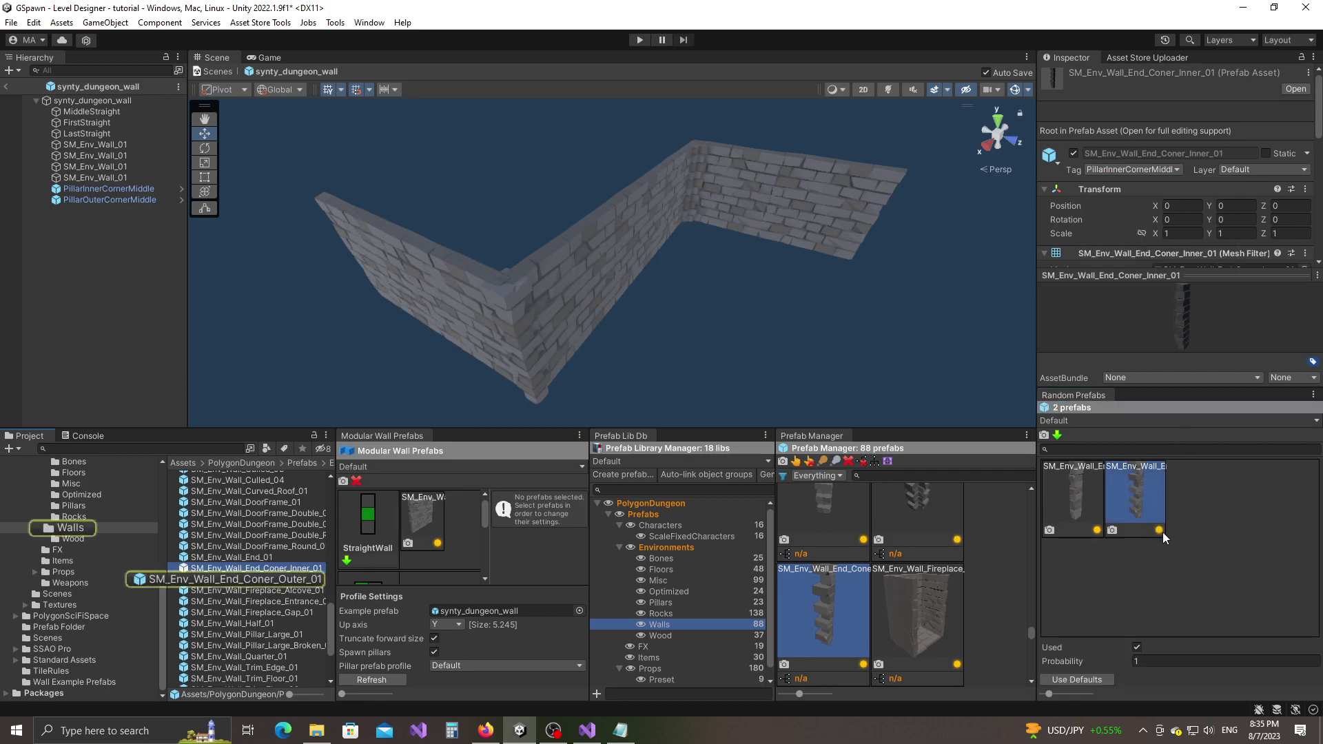
left_click(320, 579)
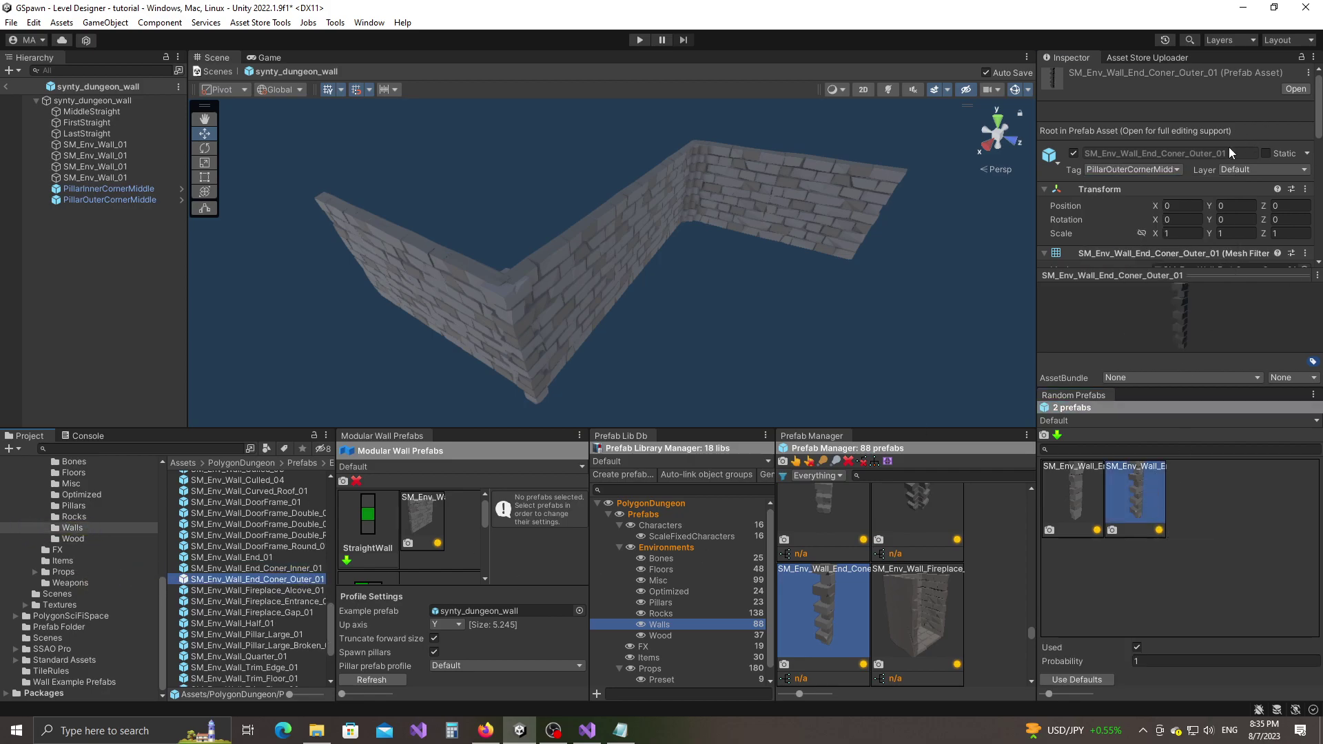
left_click(1175, 170)
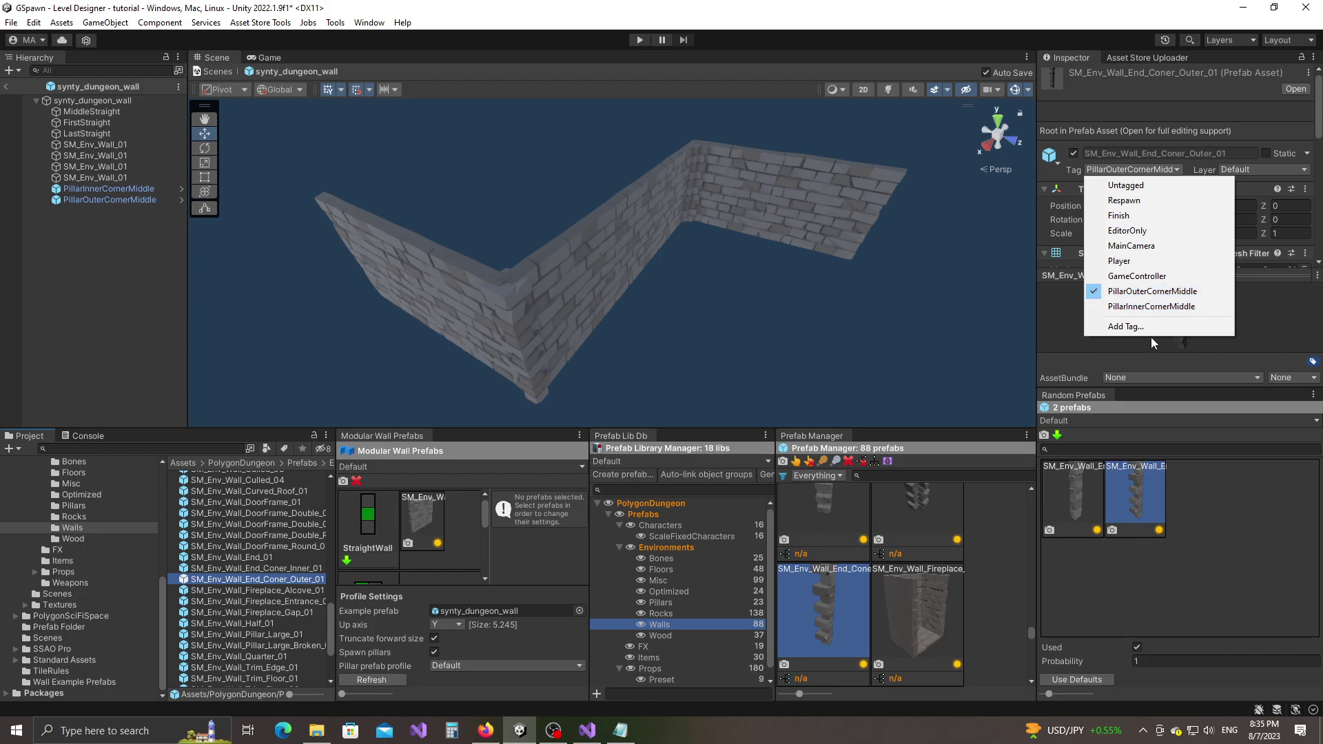
Look over the project's tag list and the entry for creating a new tag, then collapse the list.
left_click(1128, 327)
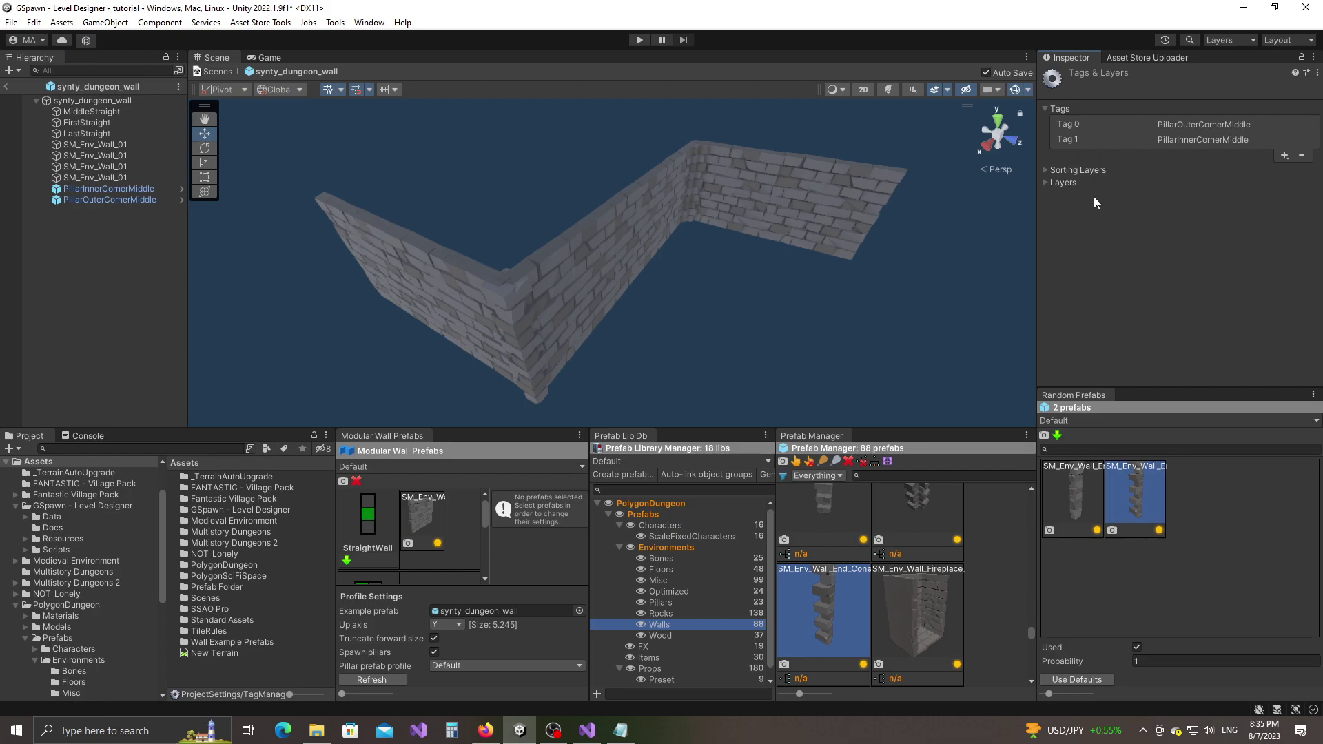
left_click(1284, 157)
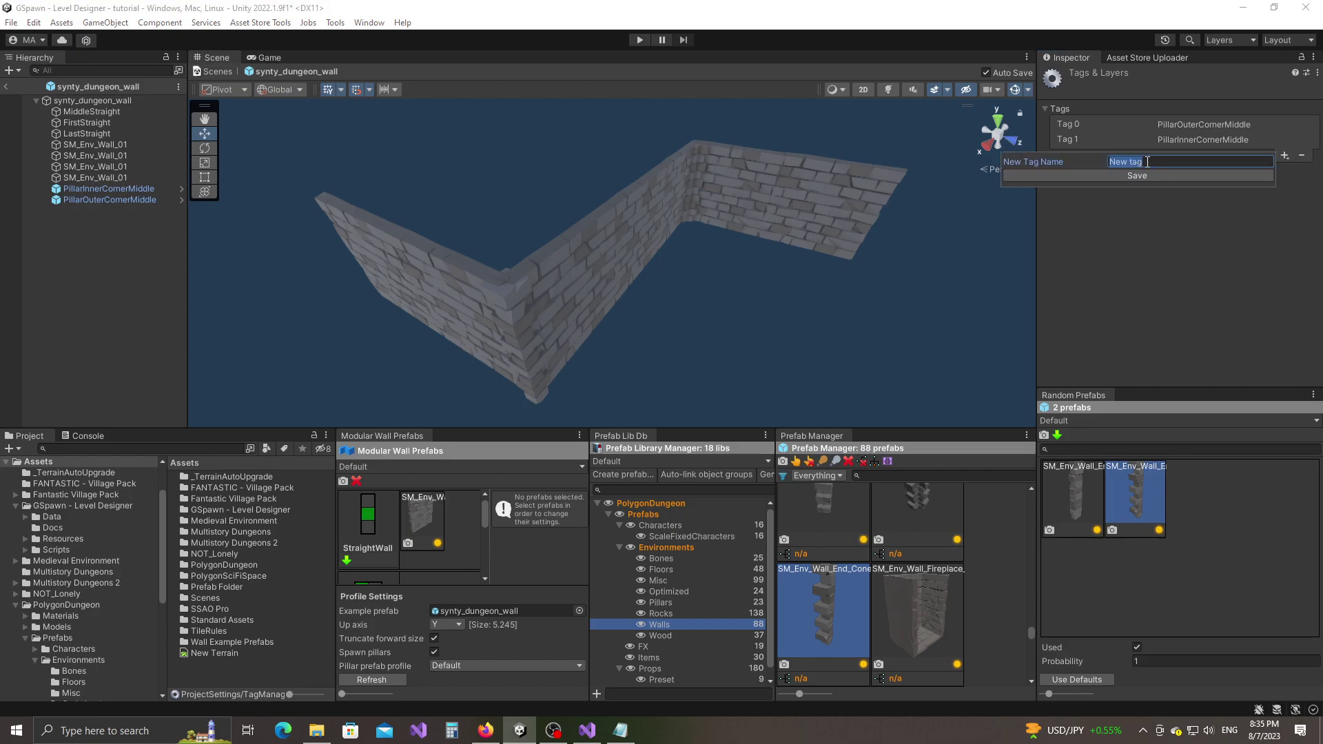
left_click(1043, 110)
left_click(1045, 109)
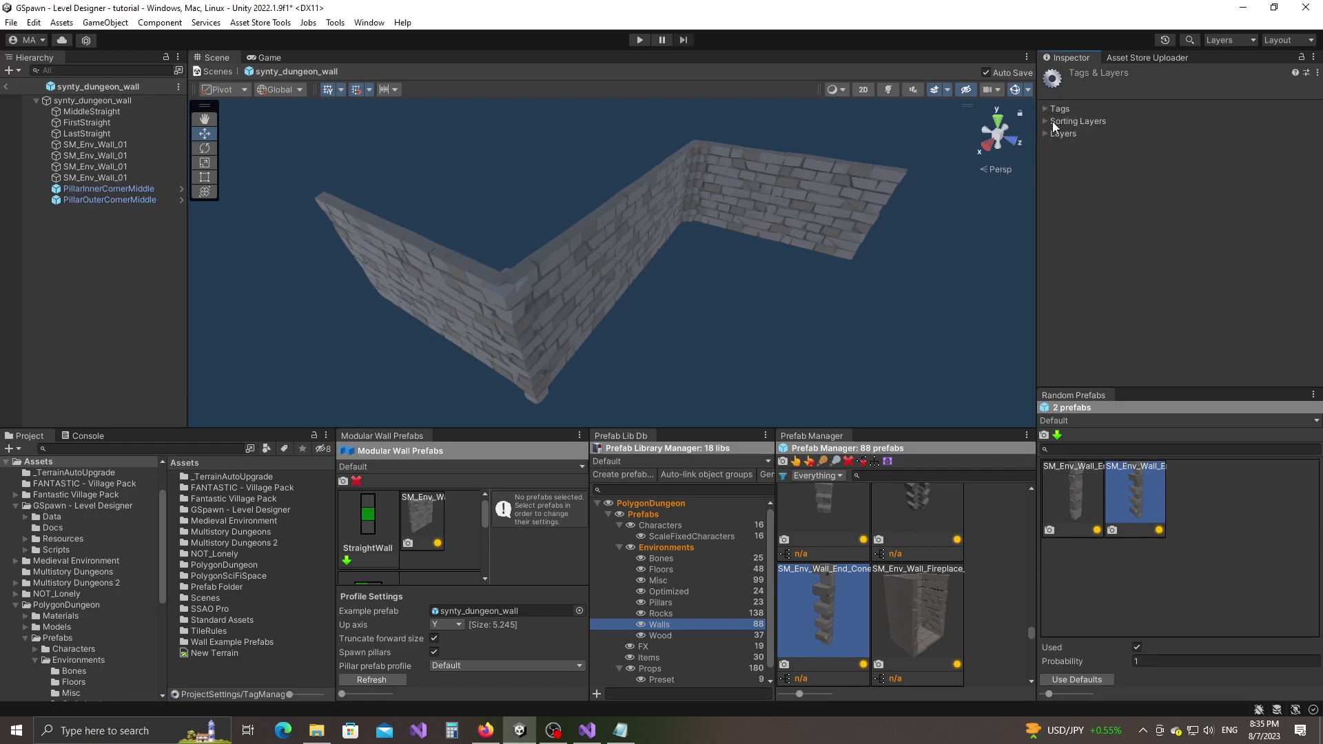
Locate the outer corner pillar's prefab asset and leave prefab editing to return to the tutorial scene.
left_click(1163, 531)
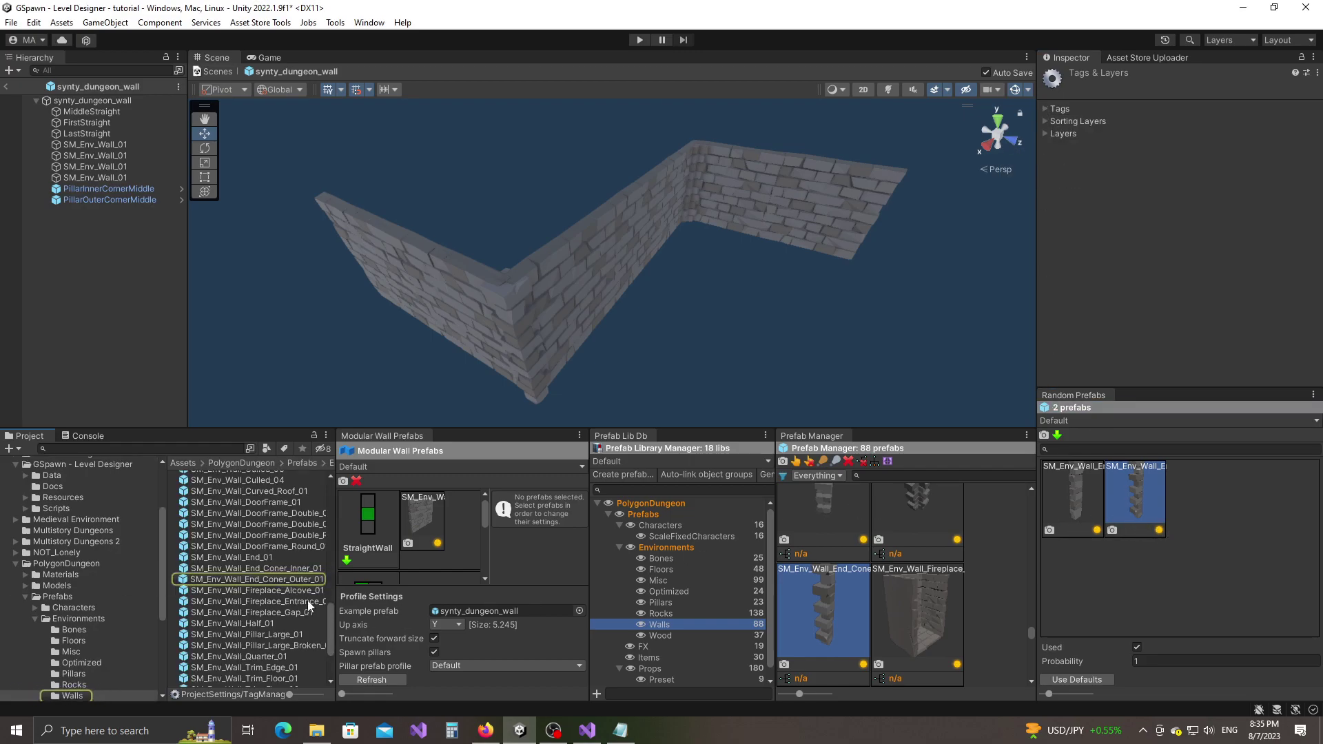
left_click(255, 579)
left_click(6, 86)
Switch GSpawn to object spawn mode and refresh the Default modular wall profile.
right_click_drag(559, 305, 500, 330)
key("d")
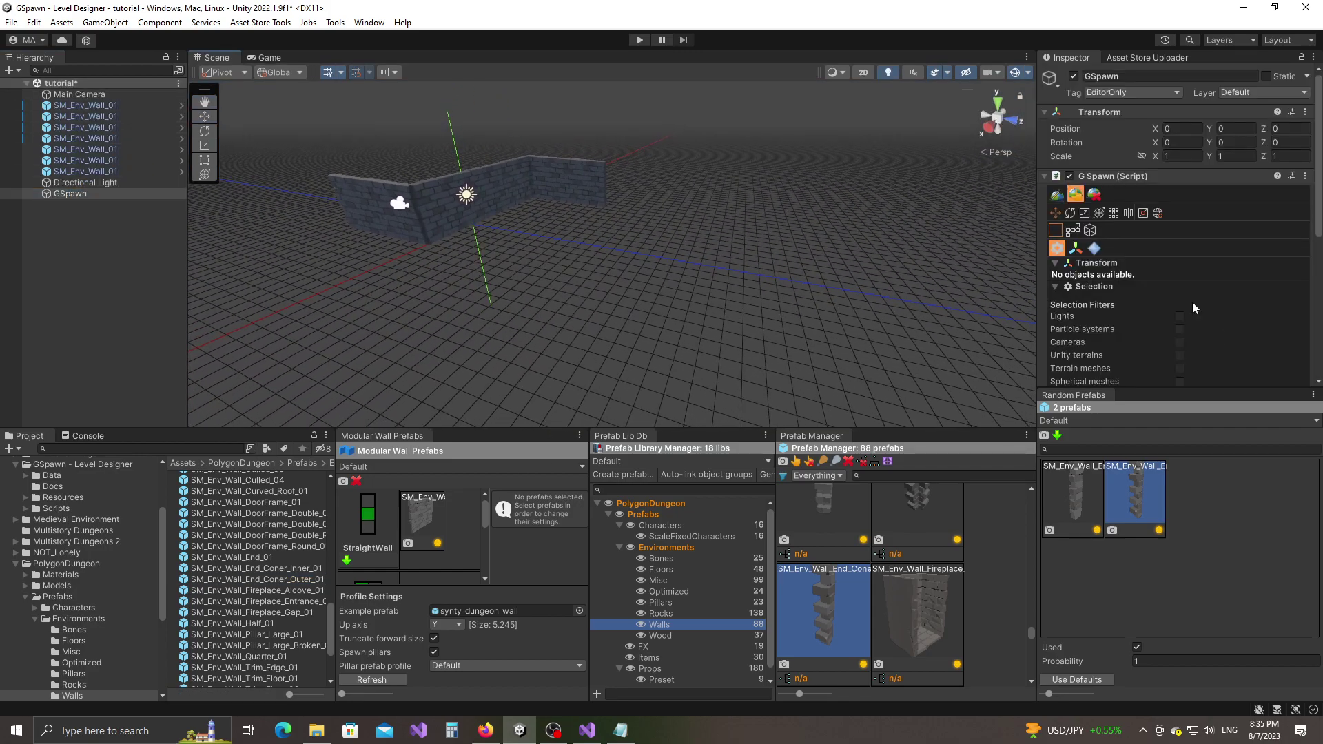
left_click(1055, 195)
right_click_drag(680, 257, 814, 377)
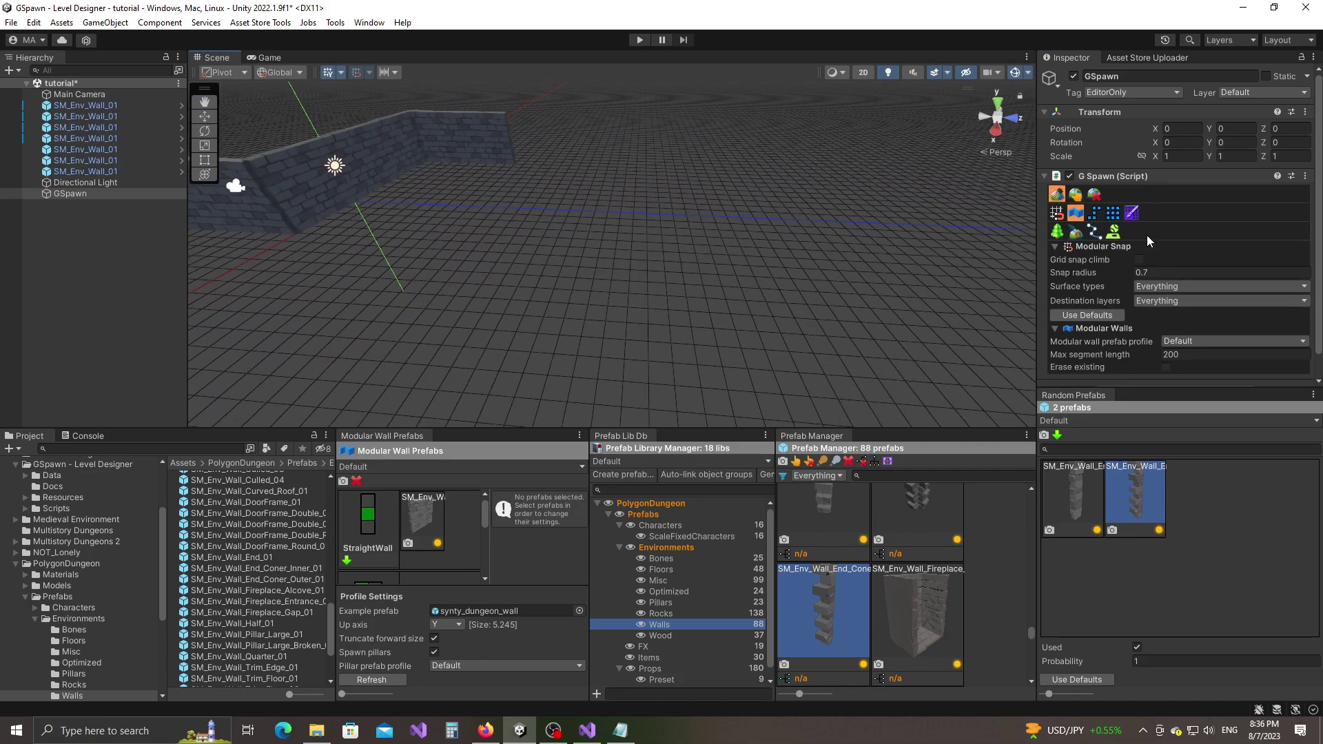
left_click(868, 634)
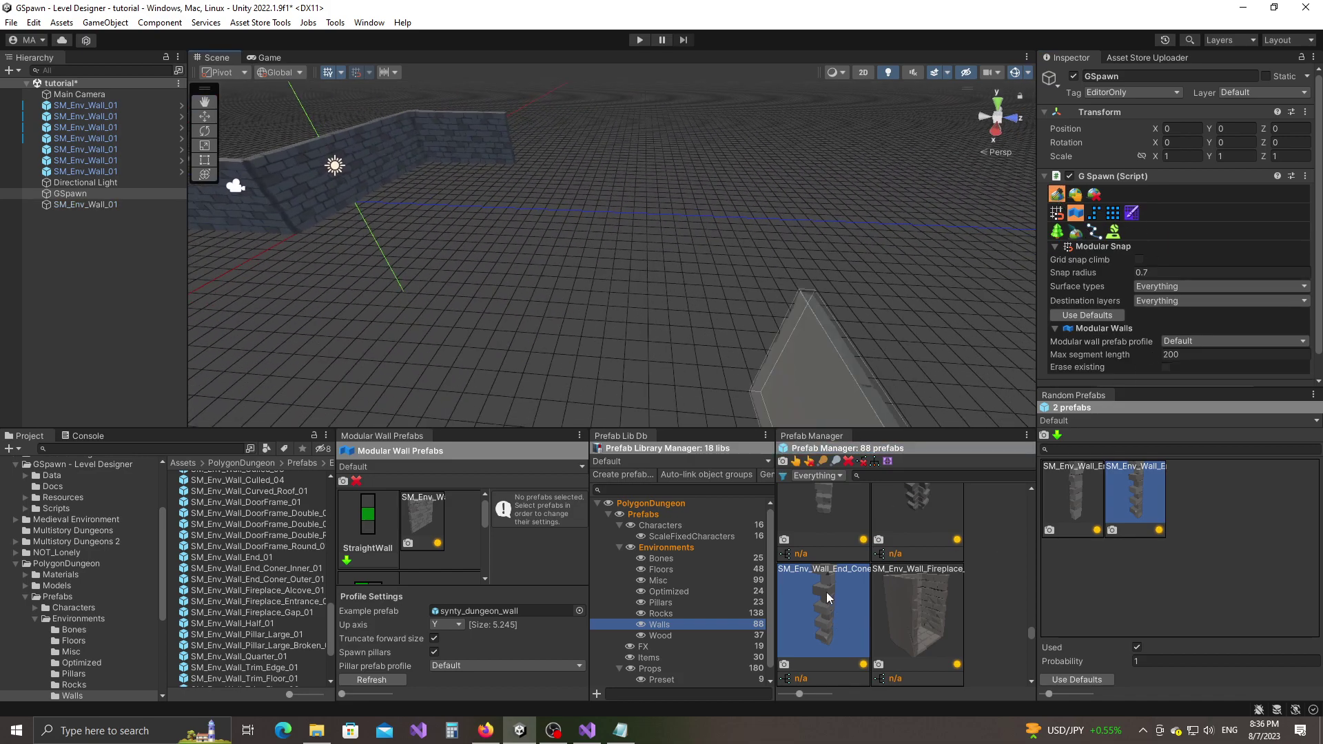
left_click(368, 683)
Spawn a closed, multi-cornered modular wall outline on the grid beside the existing example walls.
right_click_drag(655, 307, 576, 281)
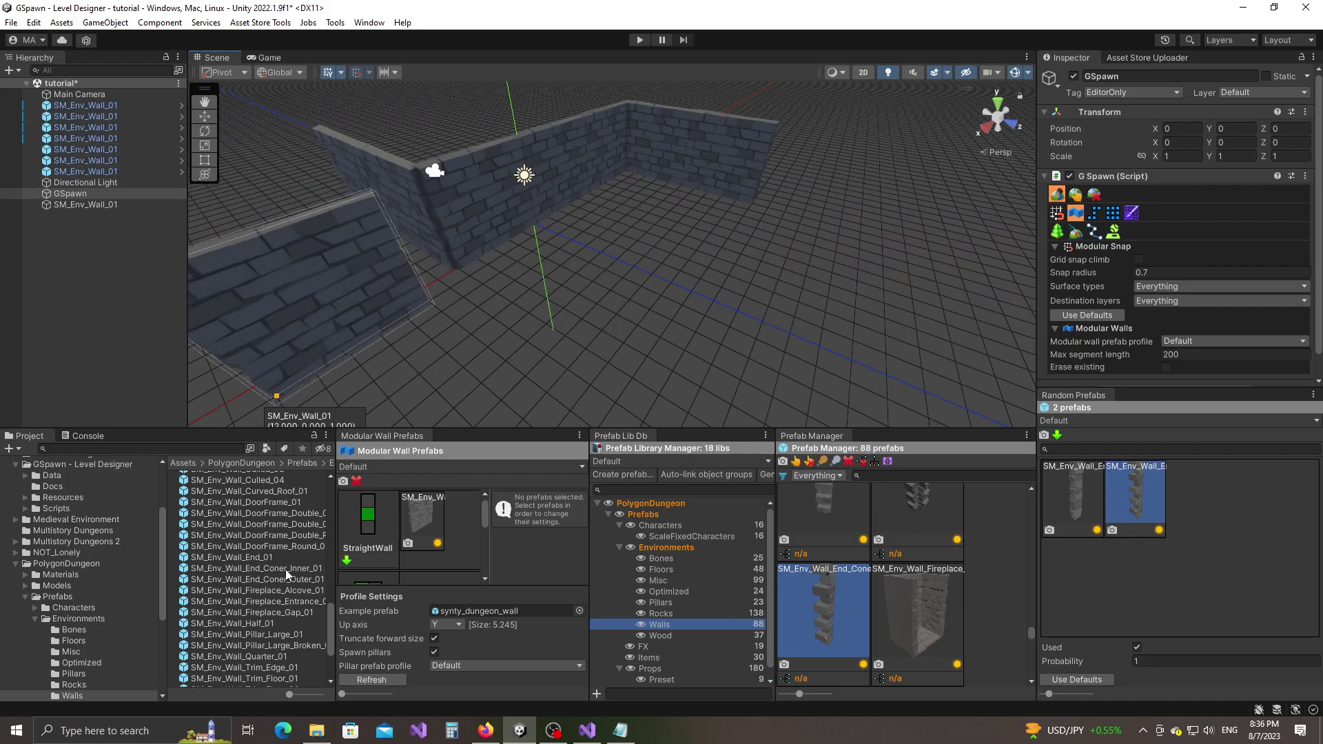
right_click_drag(750, 198, 877, 240)
left_click(504, 252)
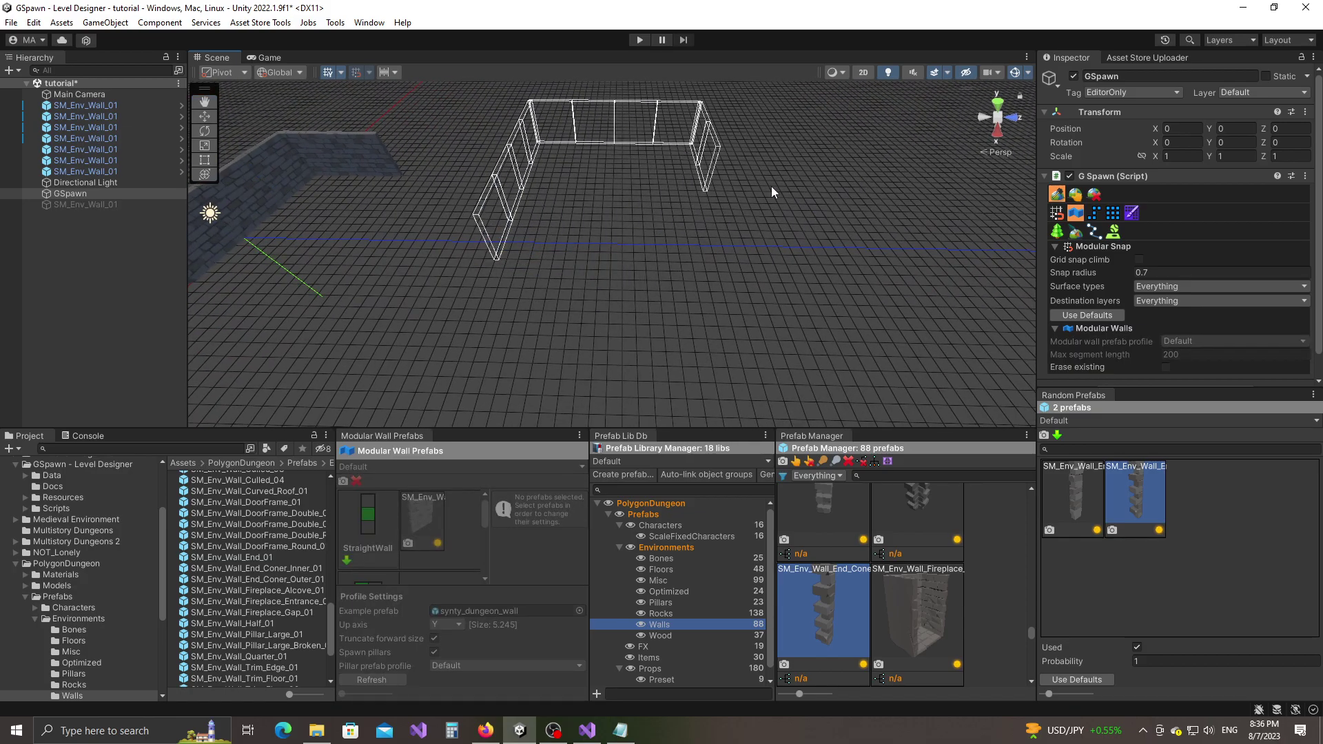
scroll(916, 272, "down", 5)
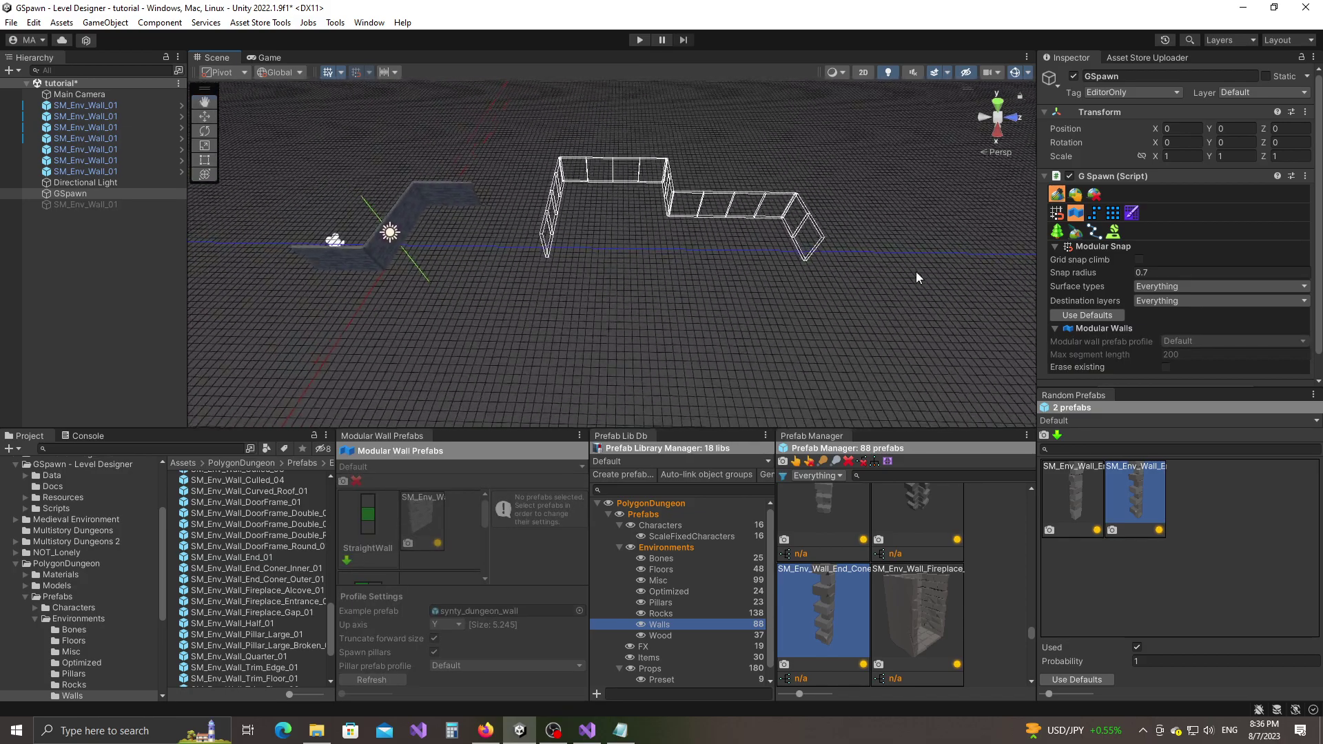
left_click(932, 267)
left_click(900, 326)
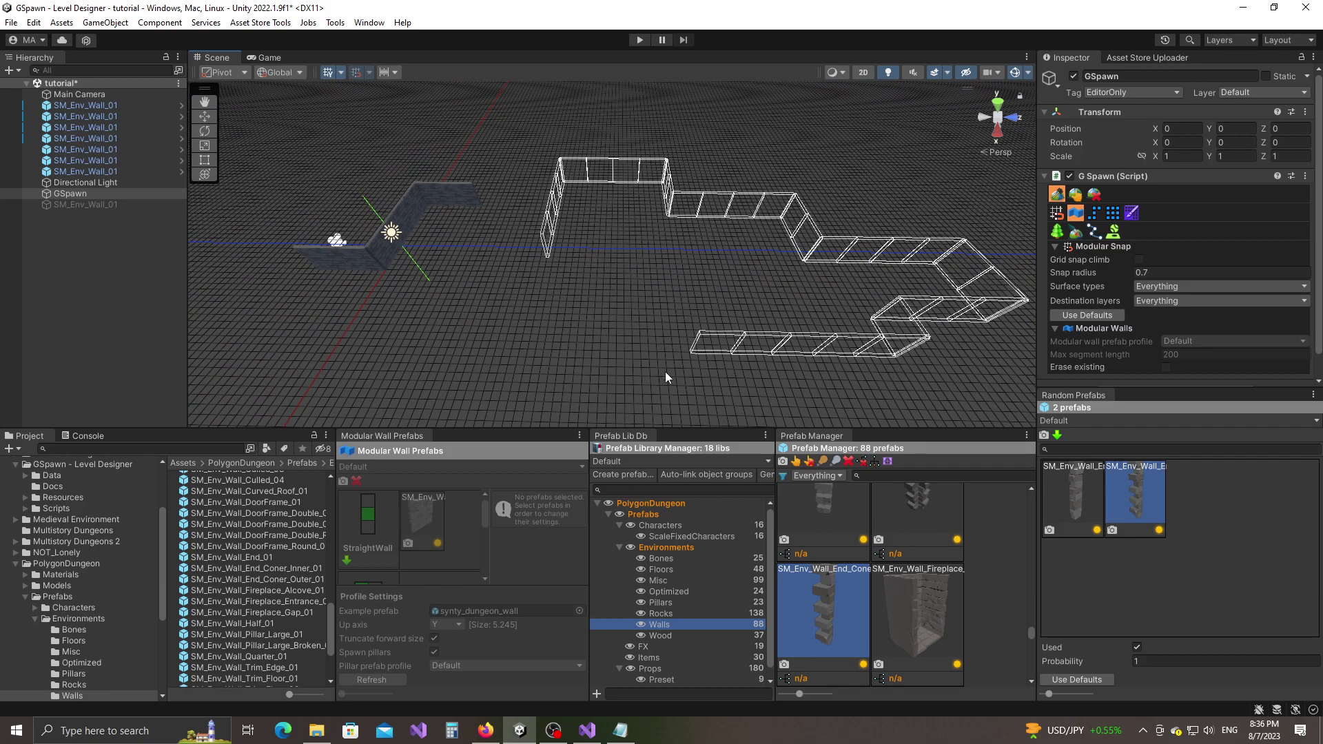
left_click(670, 307)
left_click(462, 257)
left_click(536, 258)
Inspect the inner and outer corner pillars along the spawned walls from several viewpoints.
left_click_drag(695, 264, 721, 271, "alt")
right_click_drag(720, 271, 595, 247)
key("w")
left_click_drag(595, 248, 700, 336, "alt")
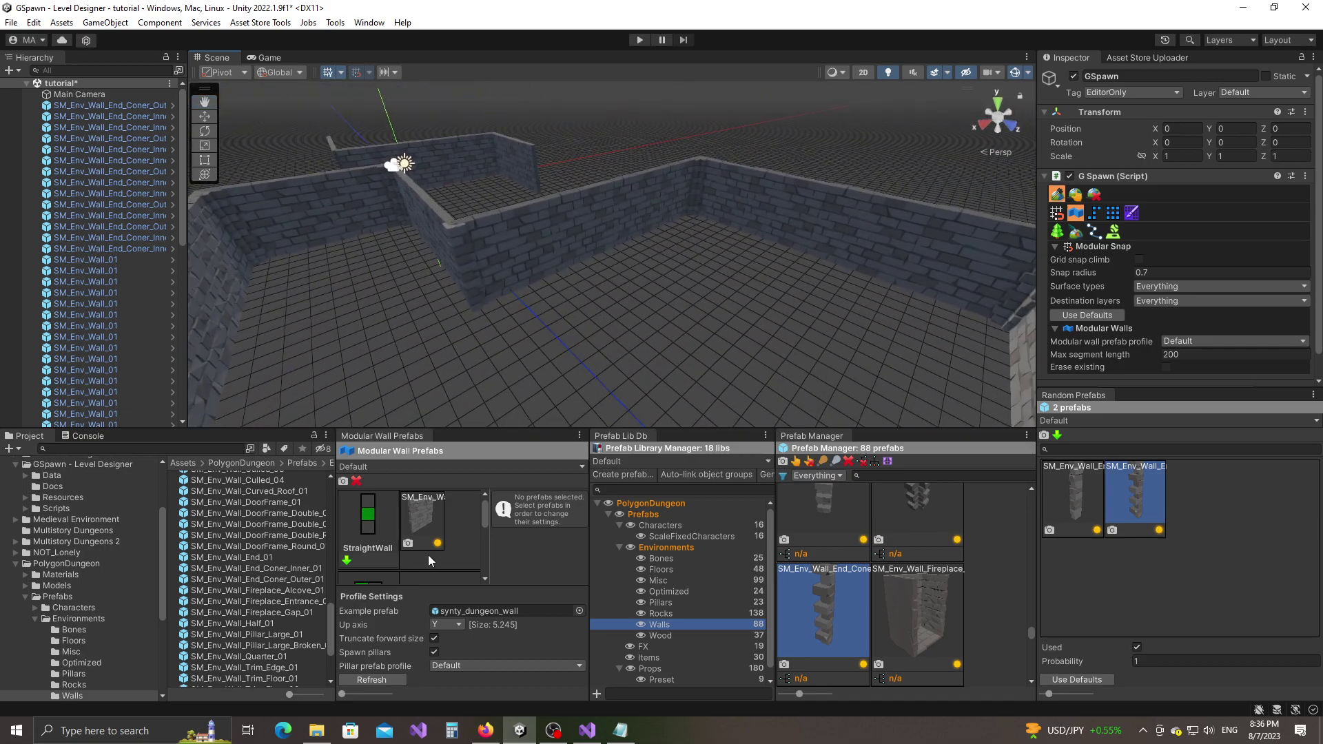
left_click_drag(588, 236, 696, 290, "alt")
right_click_drag(696, 289, 315, 300)
key("w")
left_click_drag(488, 295, 874, 312, "alt")
Add the SM_Env_Wall_01_Alt, SM_Env_Wall_02 and SM_Env_Wall_03 prefabs to the StraightWall category of the Default modular wall profile.
scroll(874, 312, "down", 5)
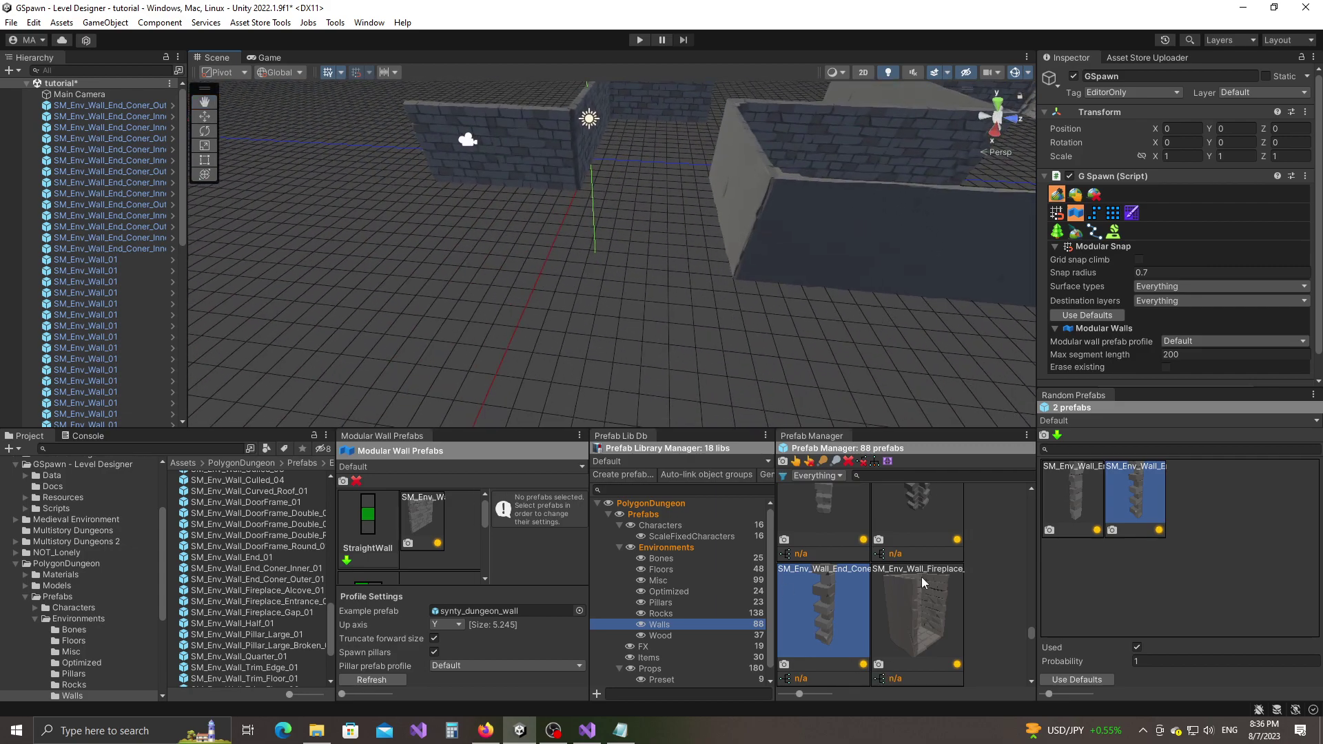
scroll(921, 577, "up", 10)
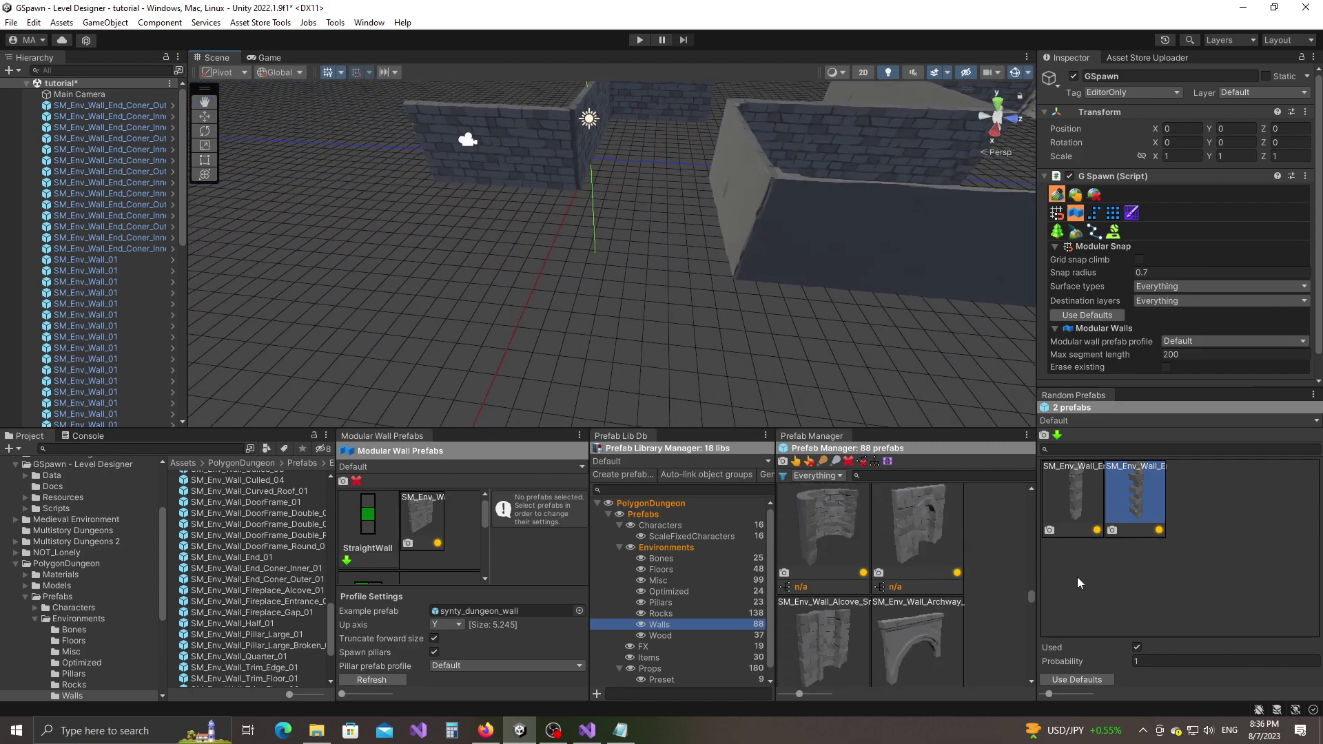
mouse_move(1031, 594)
left_mouse_down()
mouse_move(1048, 497)
mouse_move(1042, 575)
left_mouse_up()
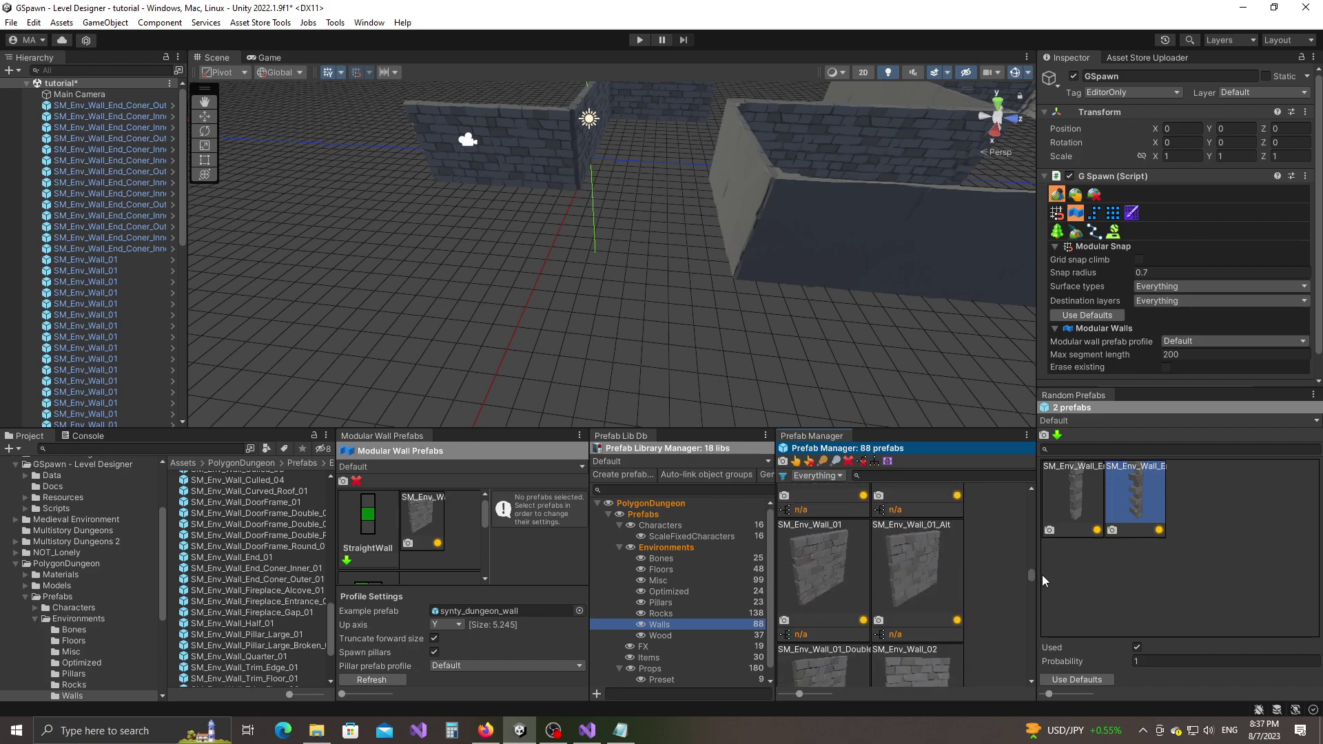
middle_click_drag(595, 268, 735, 269)
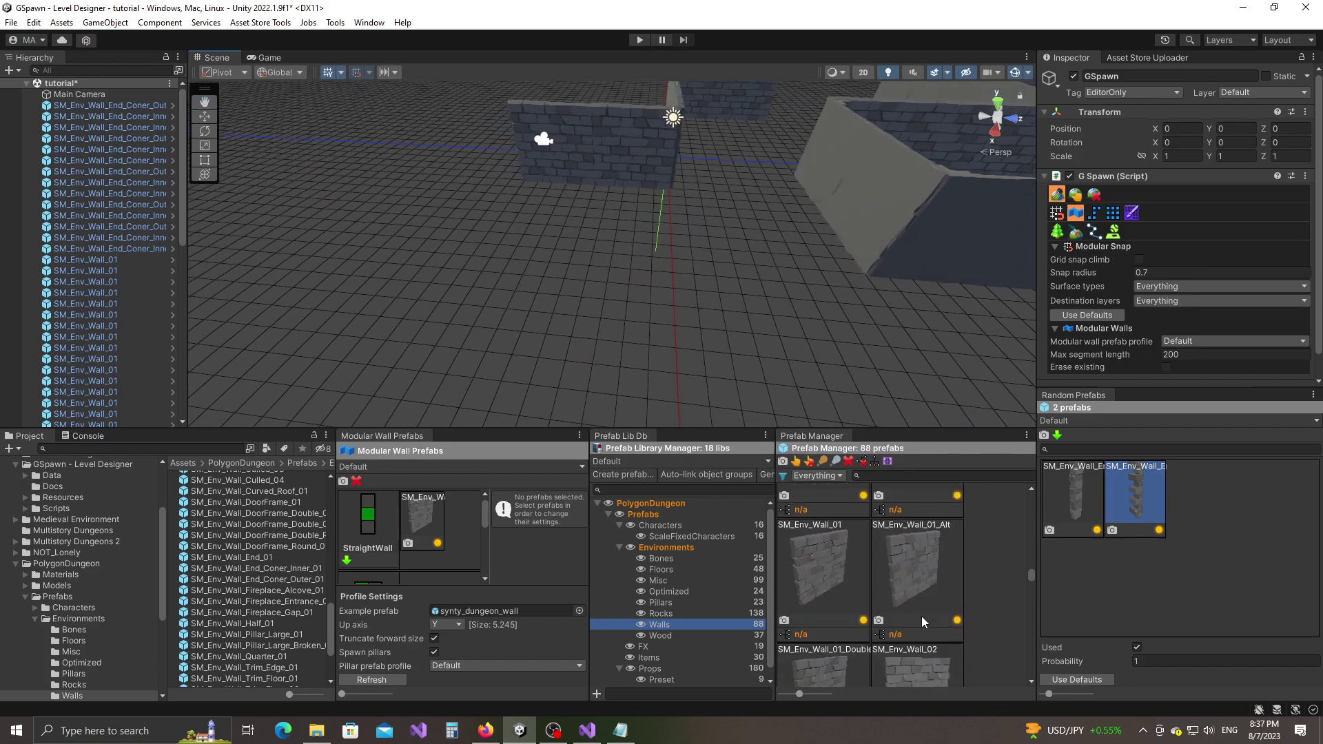
scroll(903, 594, "down", 1)
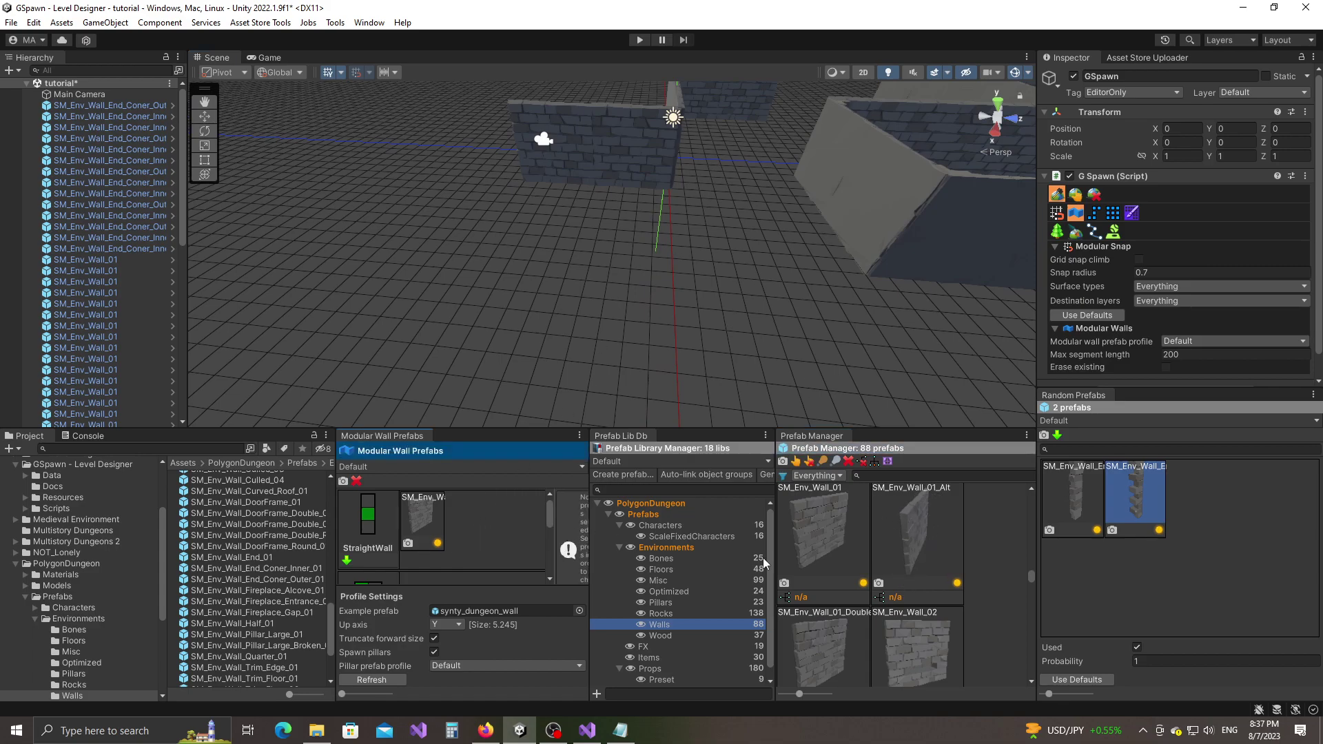
left_click_drag(881, 539, 505, 530)
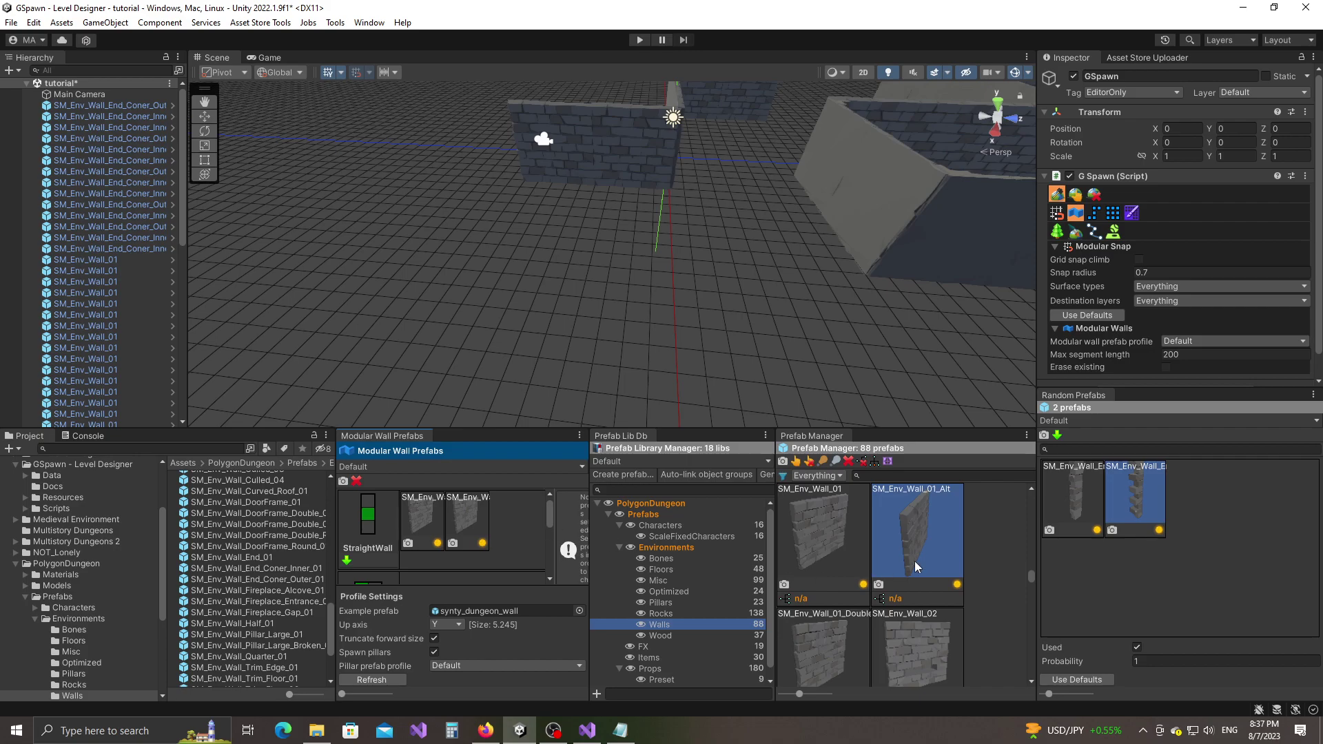
scroll(915, 561, "down", 1)
left_click_drag(920, 607, 519, 531)
scroll(912, 590, "down", 2)
left_click_drag(824, 616, 427, 558)
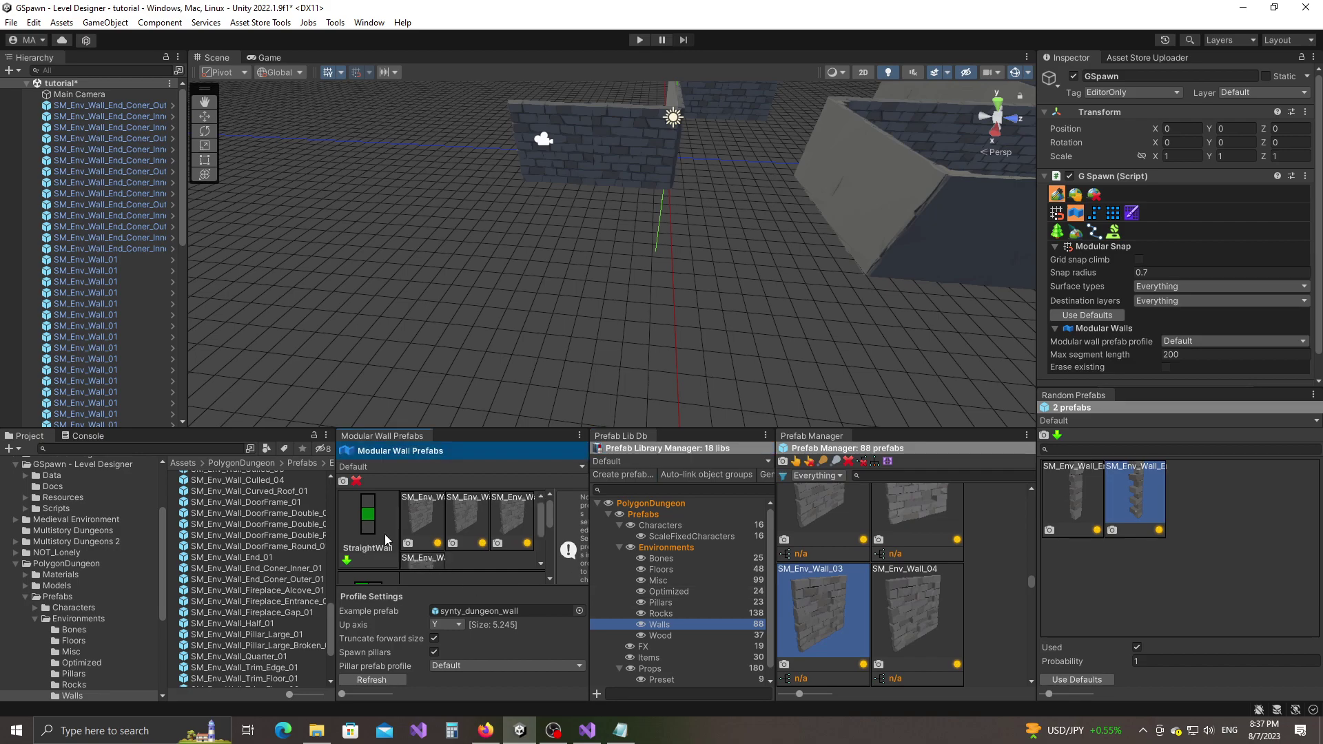
Enlarge the Modular Wall Prefabs window and add SM_Env_Wall_04 to its StraightWall category.
left_click_drag(499, 429, 499, 357)
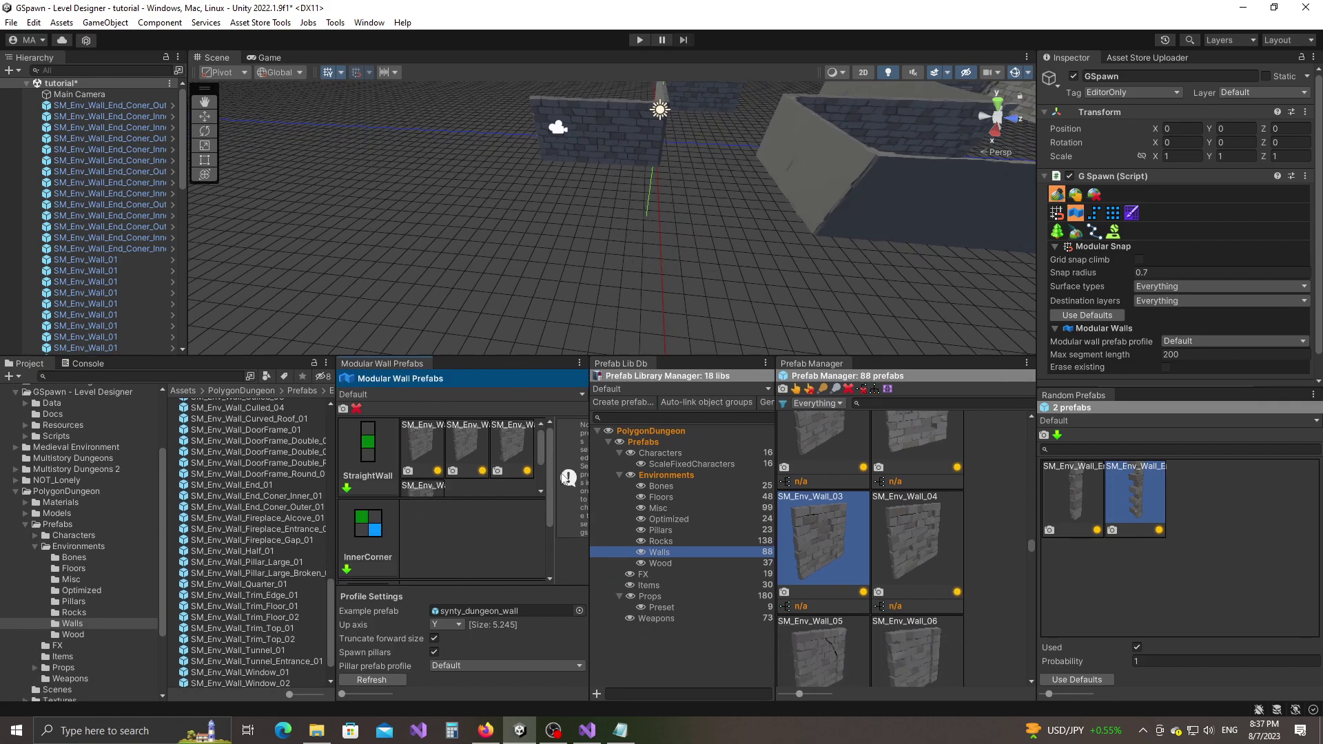
scroll(920, 586, "down", 2)
left_click_drag(932, 534, 744, 502)
Review the Used and Spawn chance settings of the individual StraightWall prefabs.
left_click(501, 451)
left_click(466, 449)
left_click(425, 452)
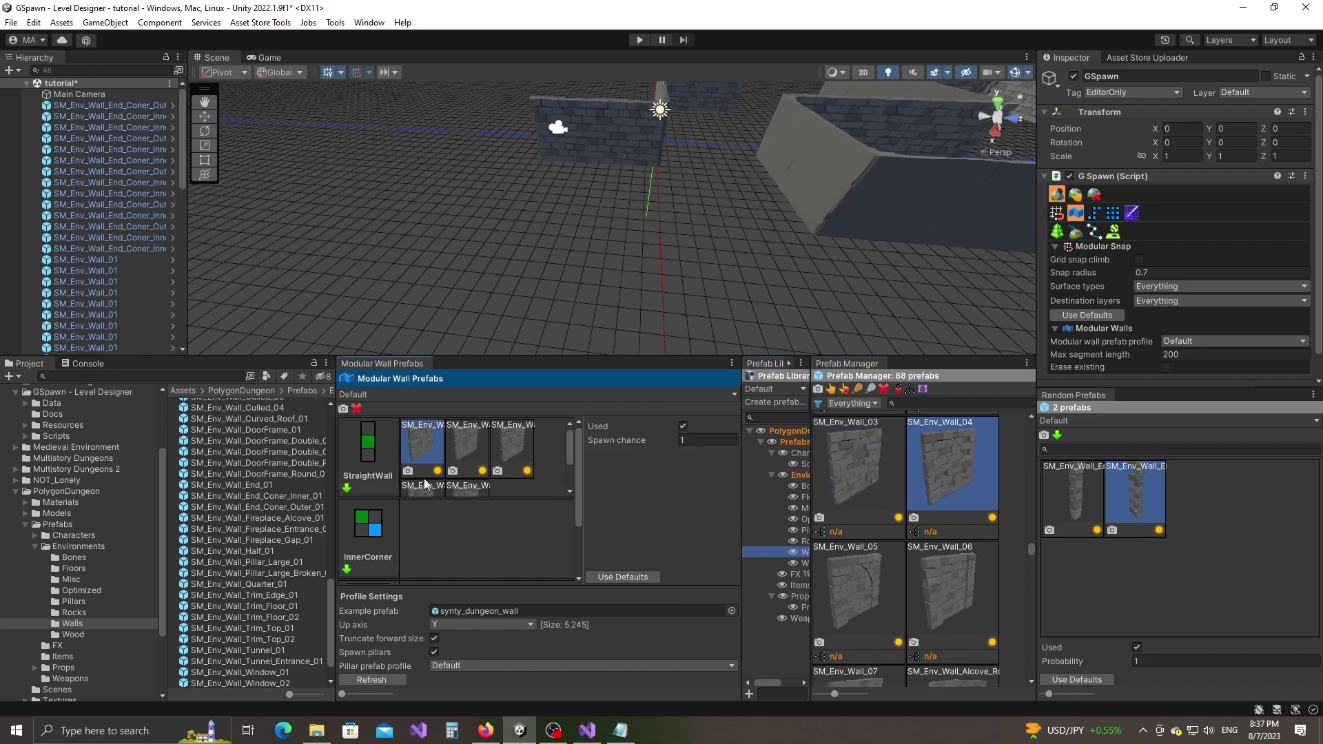
left_click(427, 485)
scroll(453, 489, "down", 1)
left_click(459, 478)
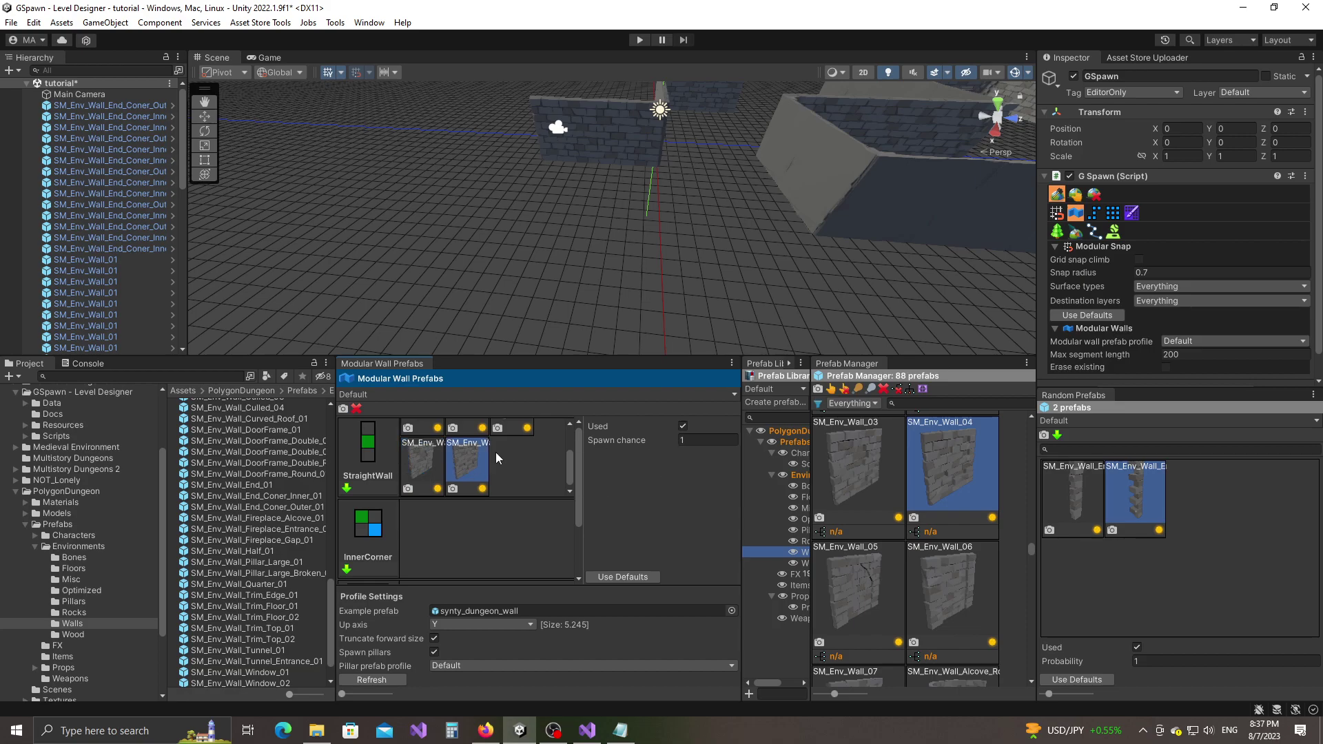
scroll(496, 458, "up", 1)
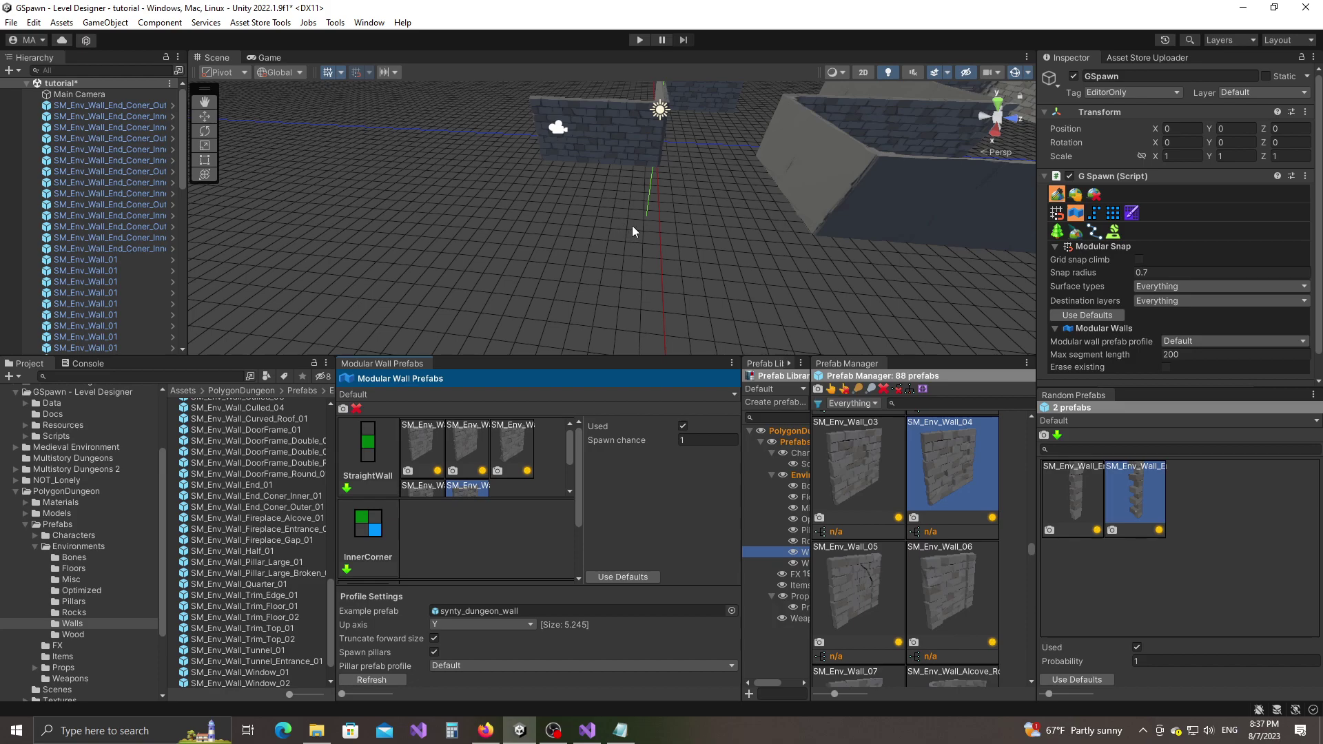
left_click_drag(633, 231, 516, 278, "alt")
scroll(526, 230, "down", 4)
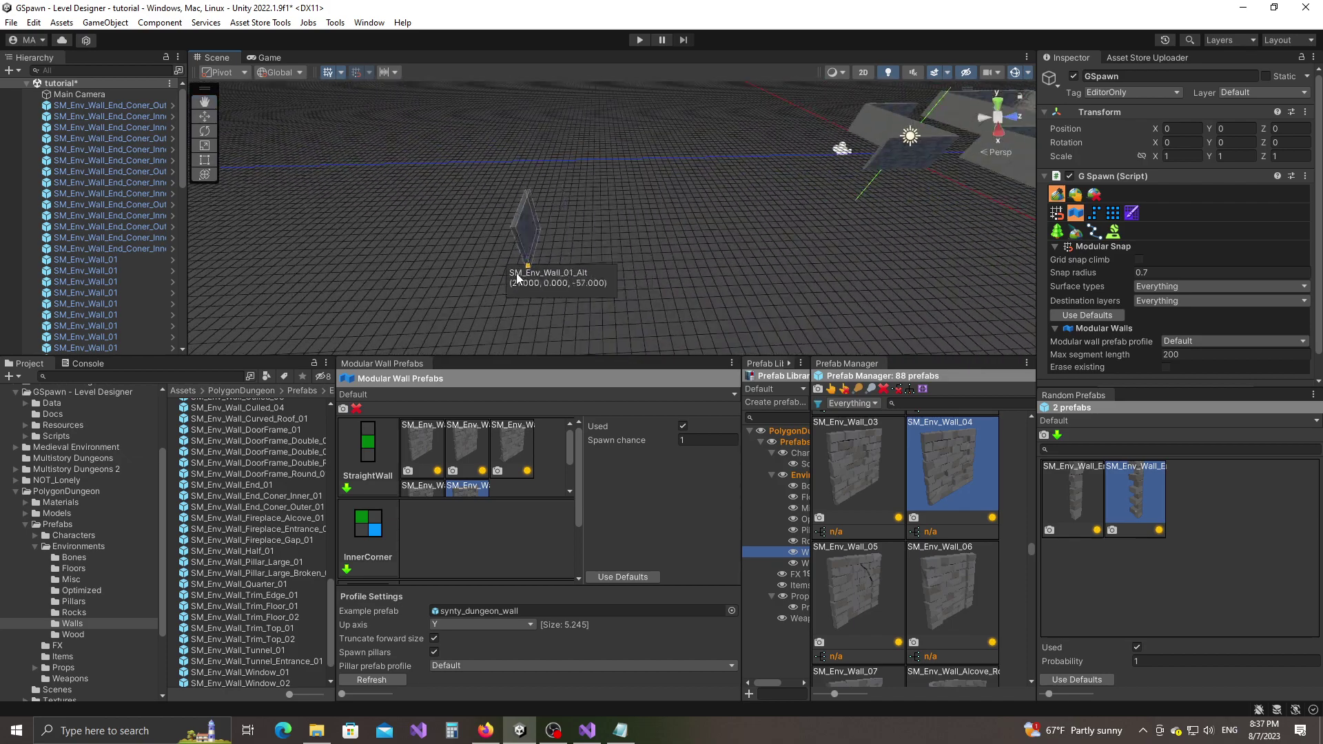
left_click(303, 261)
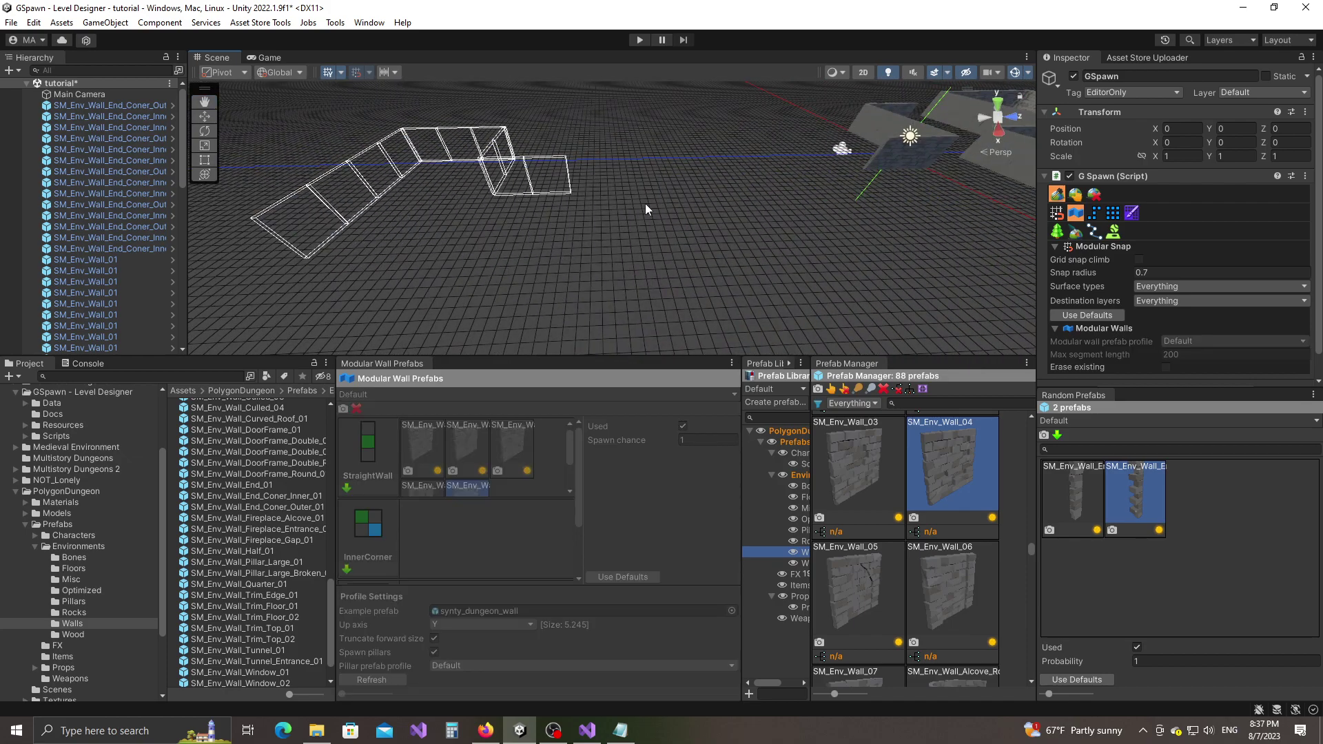
key("Escape")
Spawn a second closed modular wall outline with multiple corners on an empty area of the grid.
left_click(446, 258)
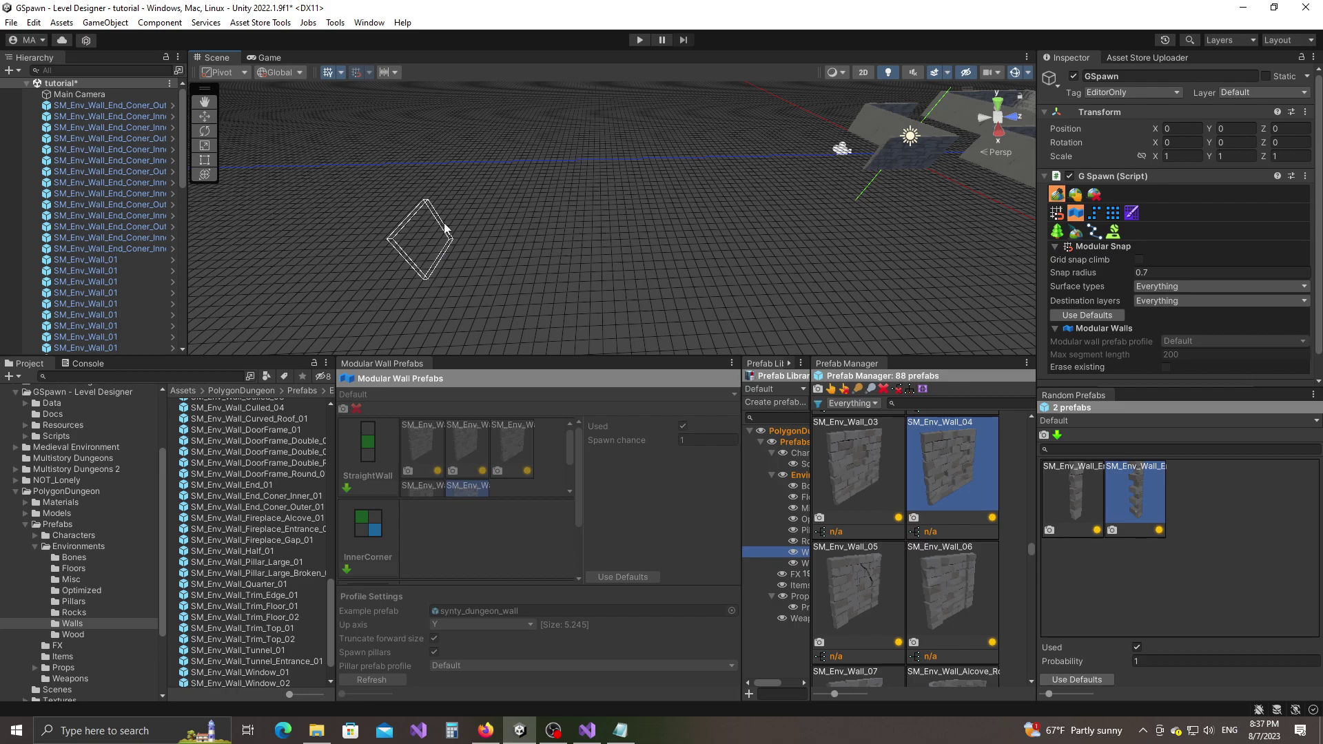
left_click(444, 227)
left_click_drag(777, 274, 802, 246, "alt")
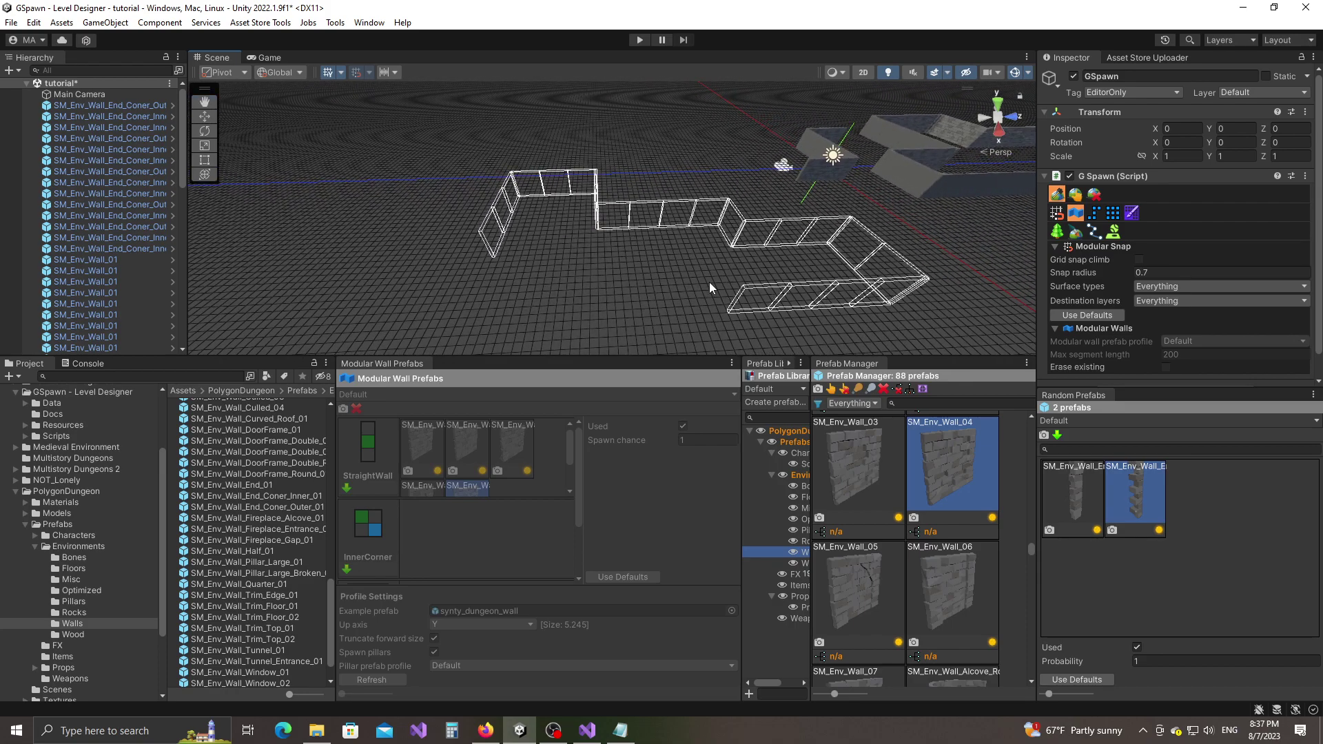
left_click(636, 324)
left_click(284, 311)
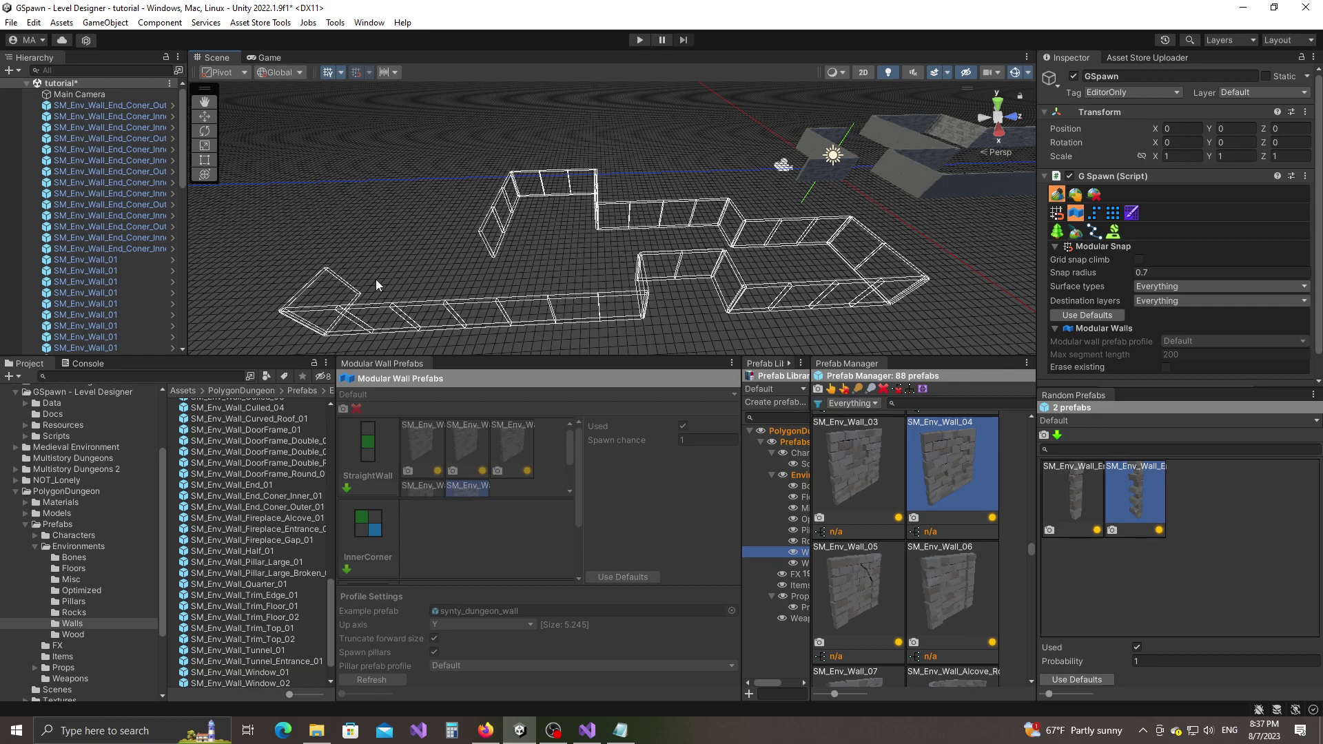
left_click(498, 254)
Inspect the mixed wall variants and corner pillars along the second wall outline.
scroll(638, 264, "up", 3)
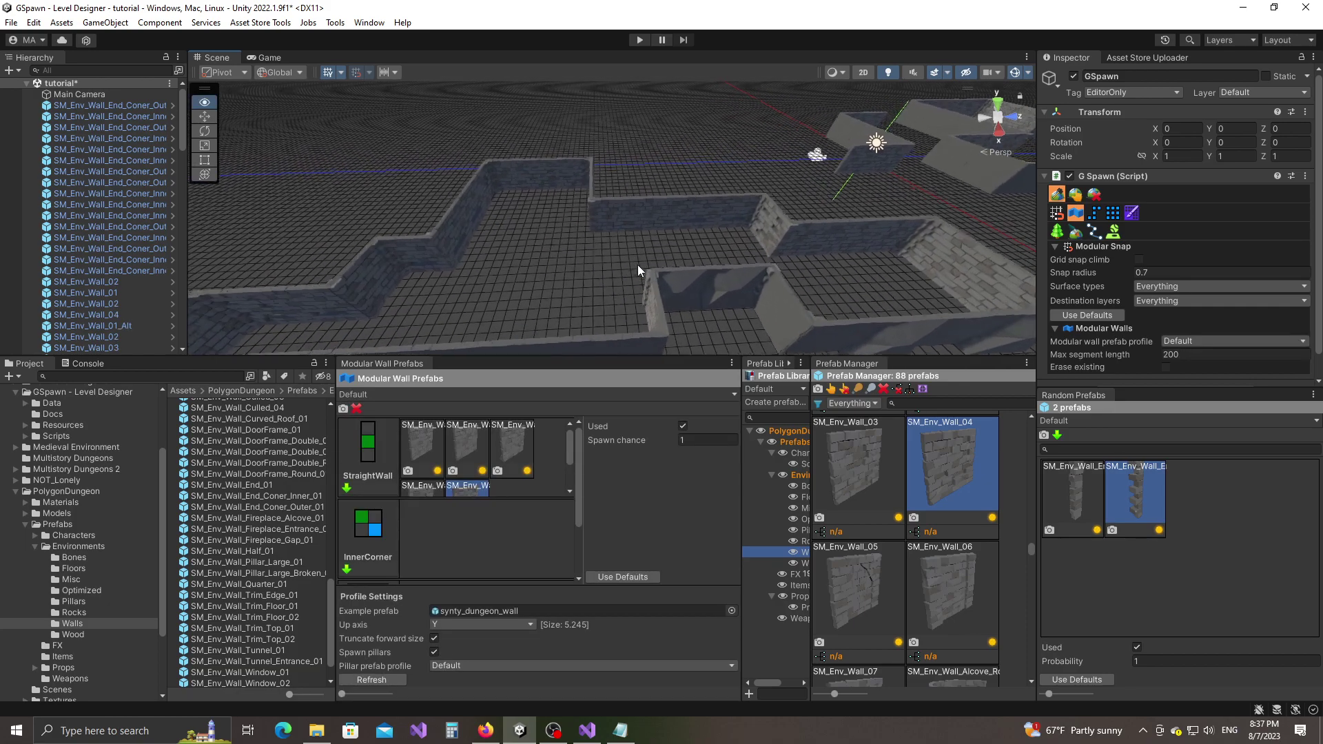
left_click_drag(639, 266, 502, 268, "alt")
key("w")
right_click_drag(502, 267, 696, 237)
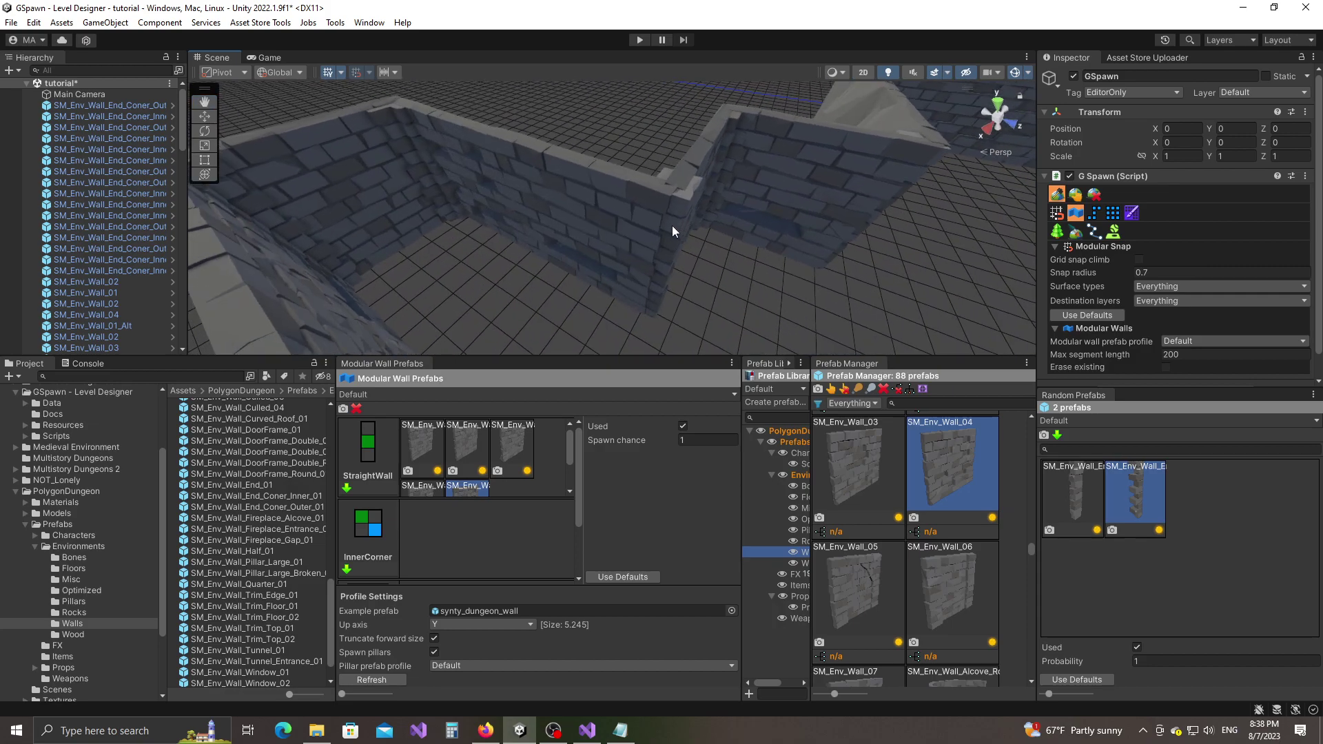
Switch to object selection mode and undo the last spawned modular wall outline.
left_click(1076, 195)
right_click_drag(766, 268, 808, 241)
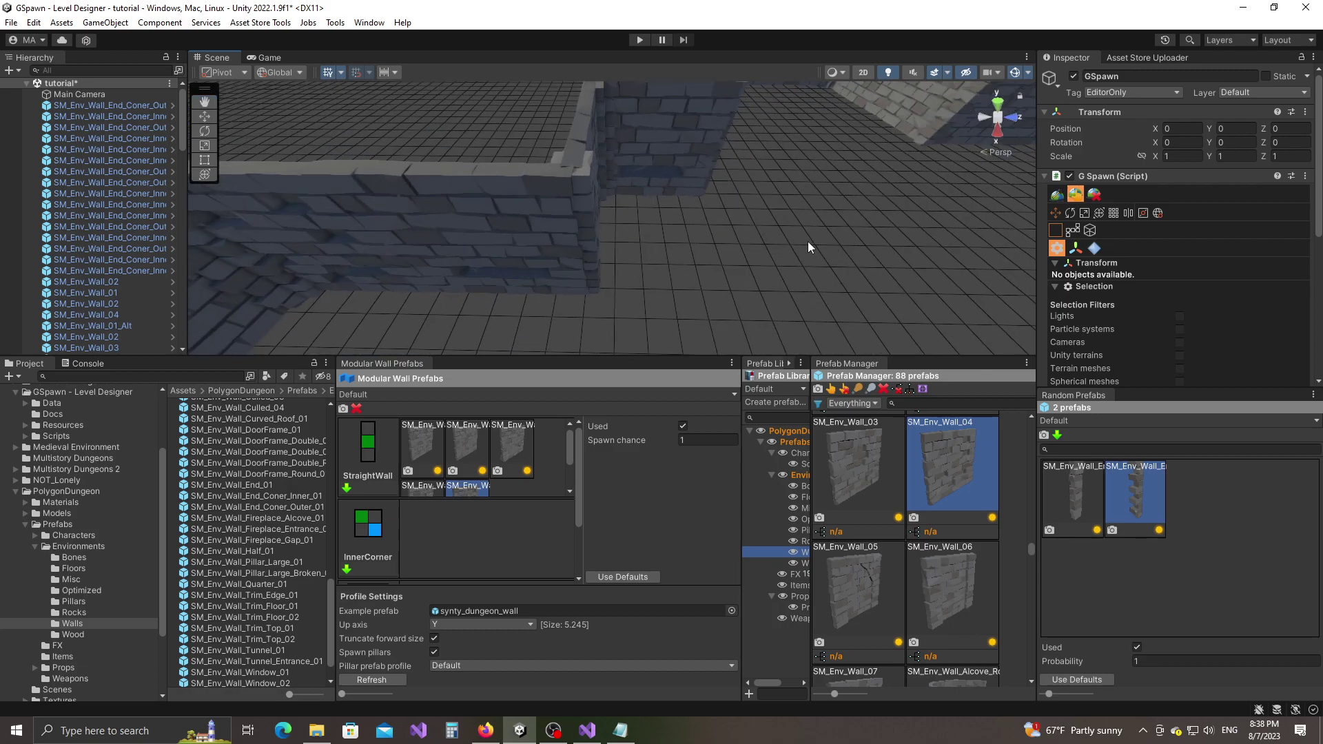
key("ctrl+z")
Enlarge and rotate the StraightWall prefab previews, and remove SM_Env_Wall_02 from the StraightWall category.
scroll(456, 444, "down", 2)
left_click(469, 462)
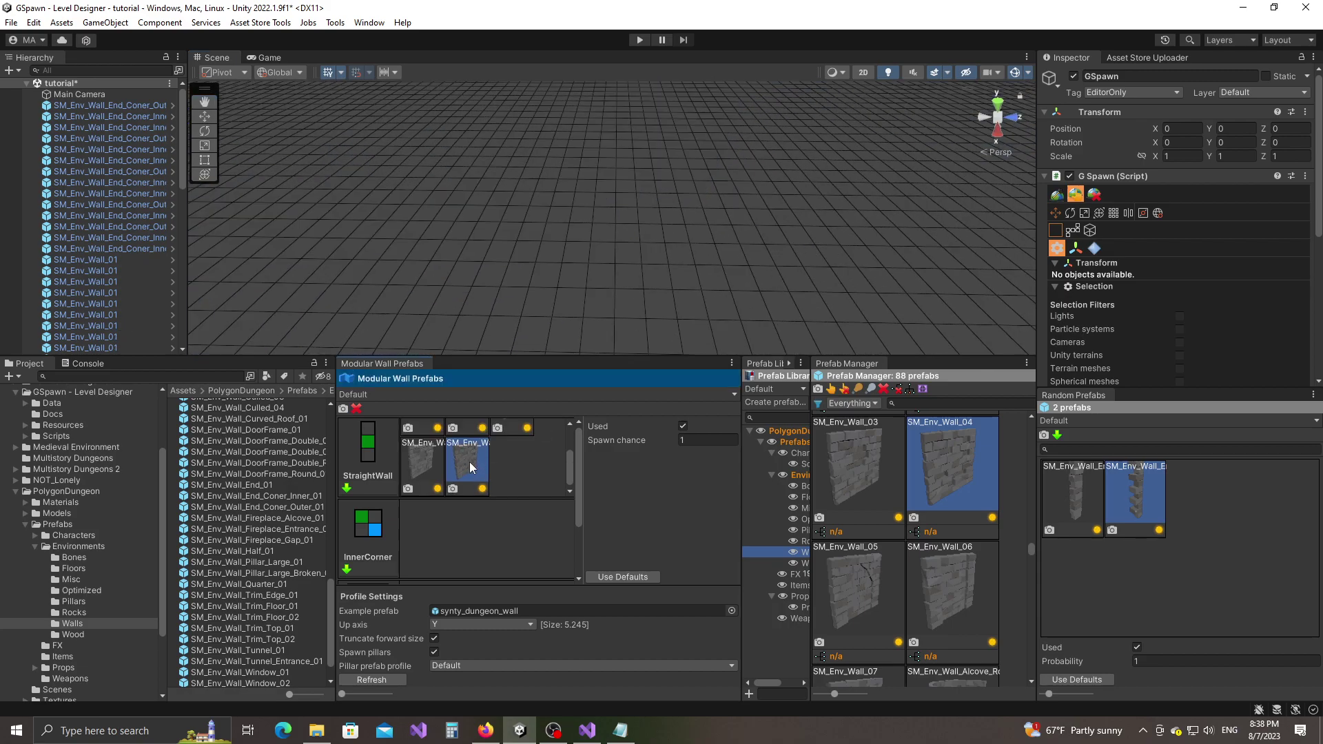
scroll(950, 513, "up", 3)
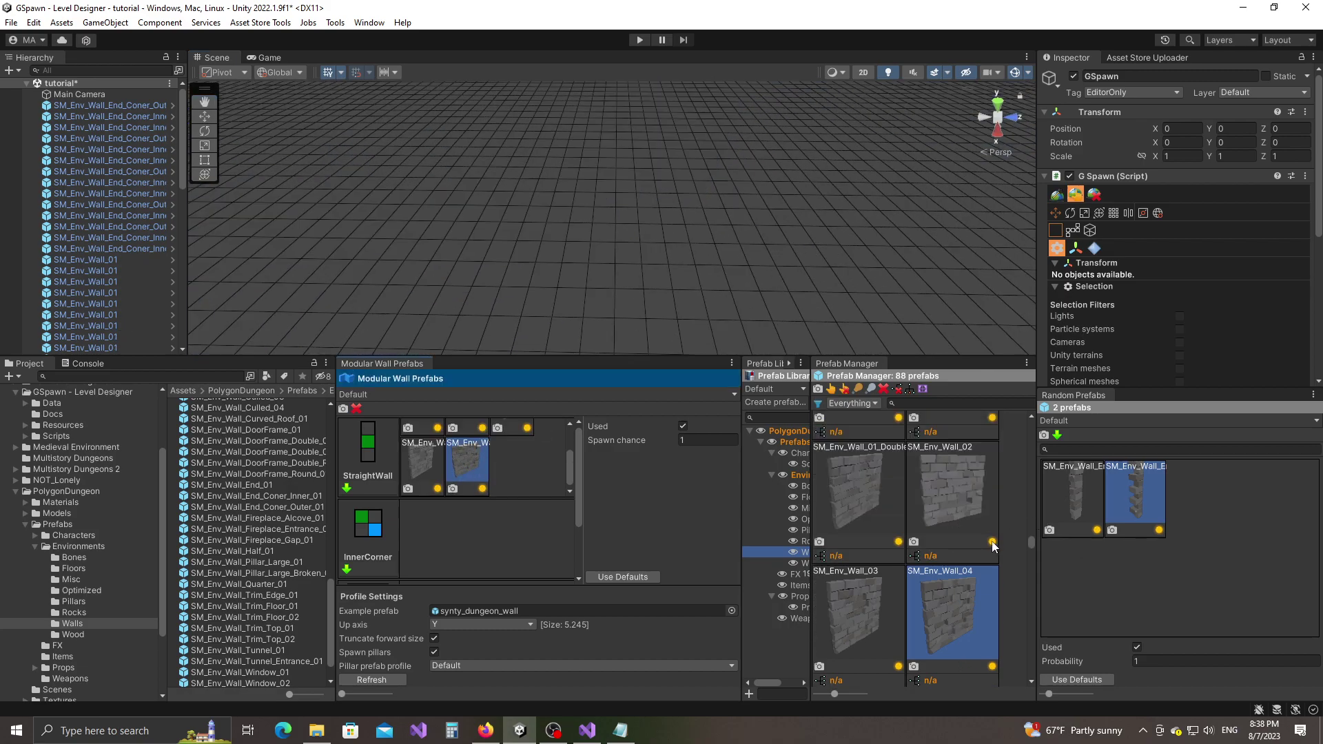
left_click(958, 532)
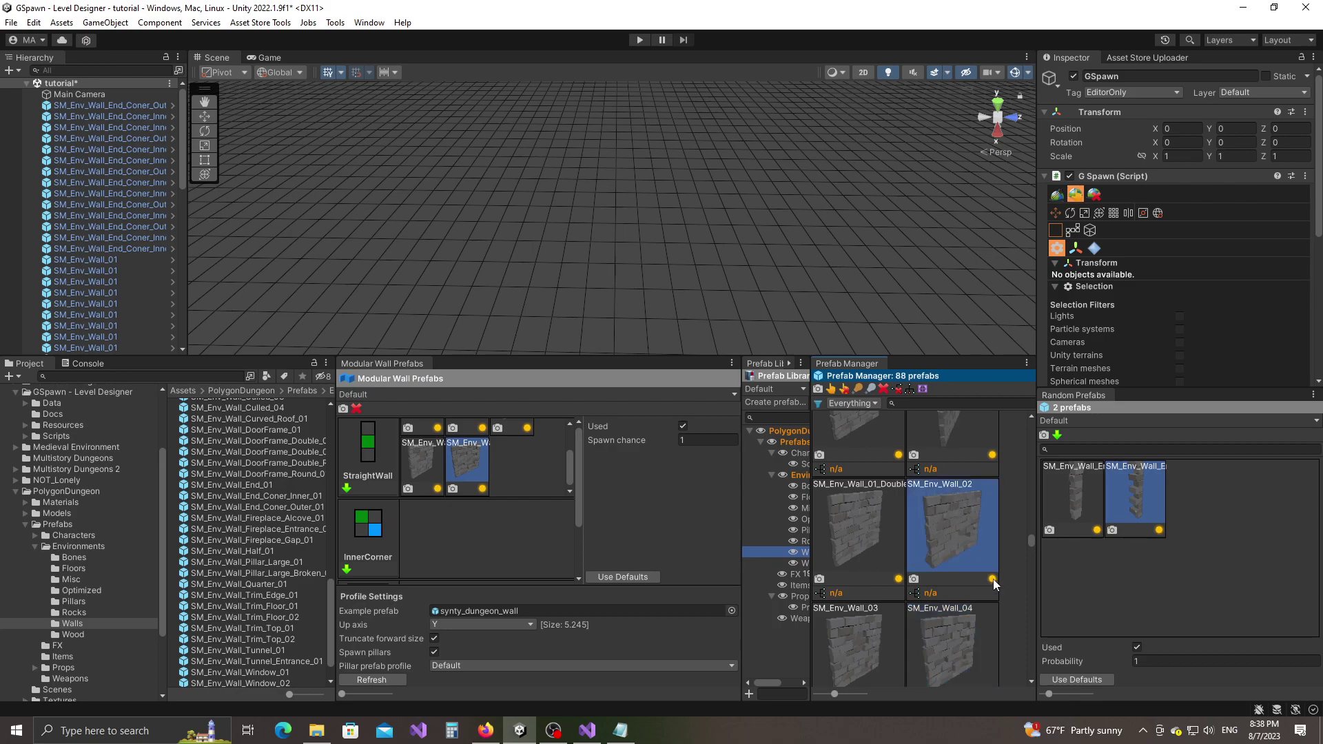
scroll(490, 473, "up", 1)
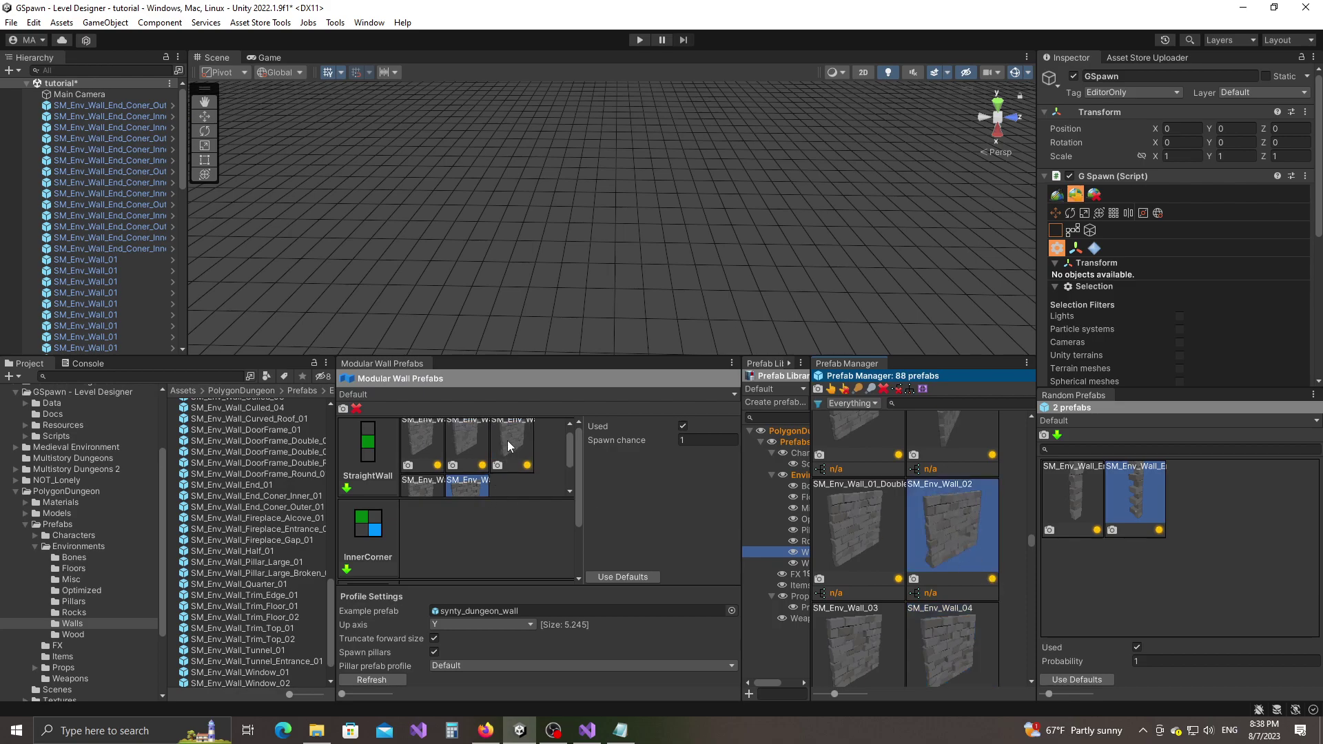
left_click(508, 442)
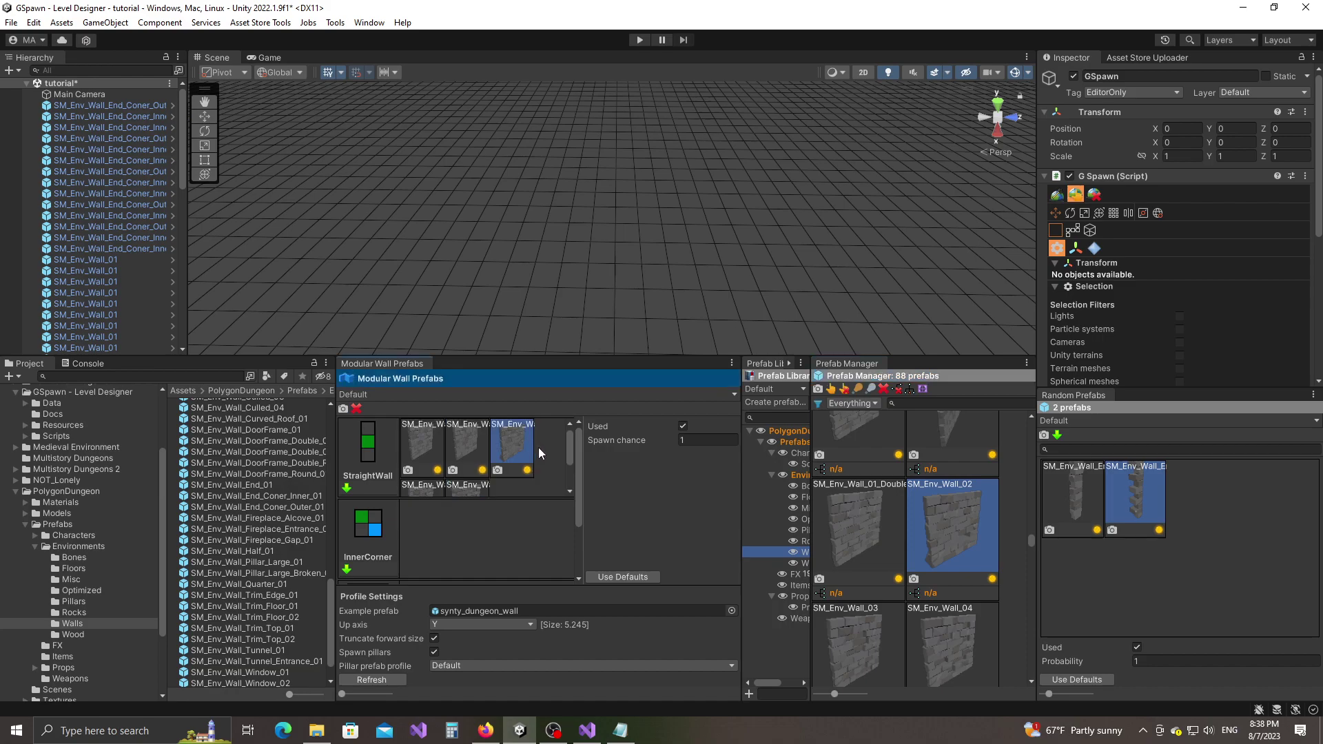
left_click_drag(341, 694, 355, 694)
left_click_drag(586, 478, 681, 476)
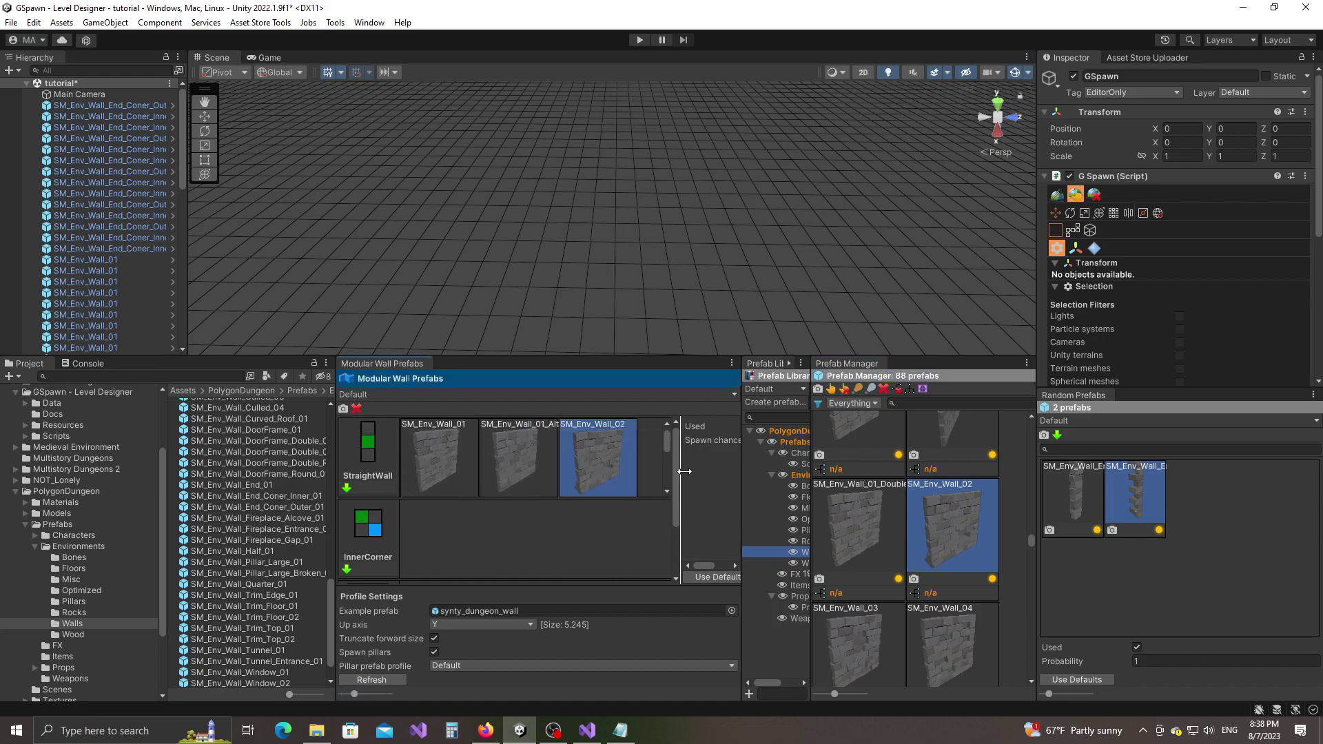
left_click_drag(584, 432, 463, 464)
scroll(473, 476, "down", 2)
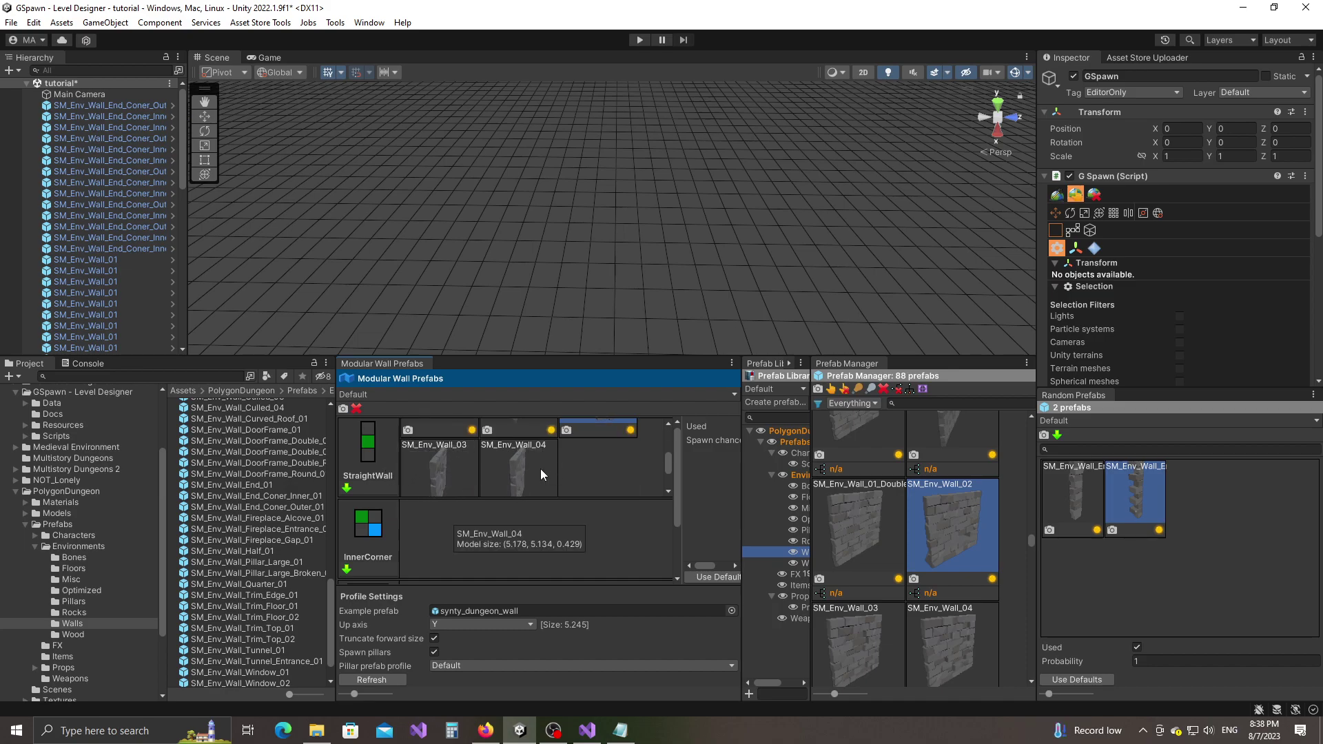
scroll(540, 469, "up", 2)
key("Delete")
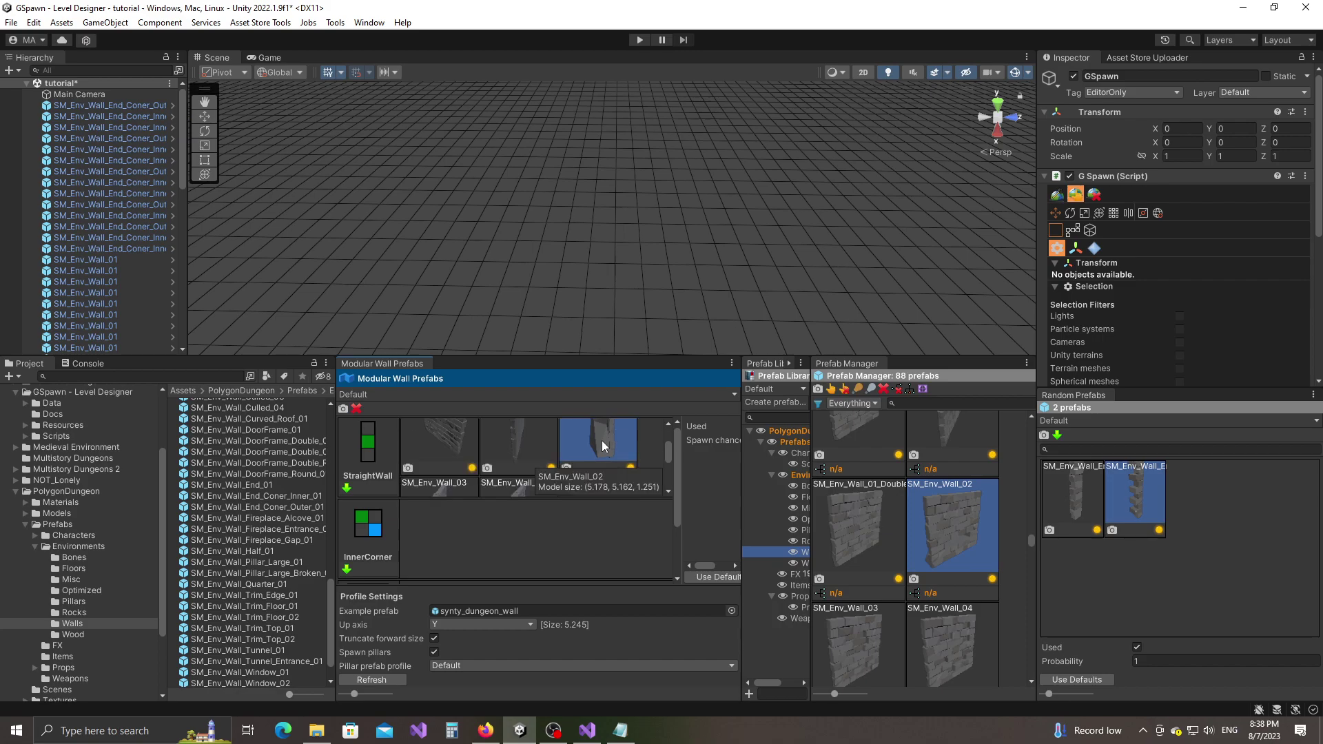
Reselect GSpawn and spawn a closed modular wall outline with several inner and outer corners on the empty grid.
key("alt+g")
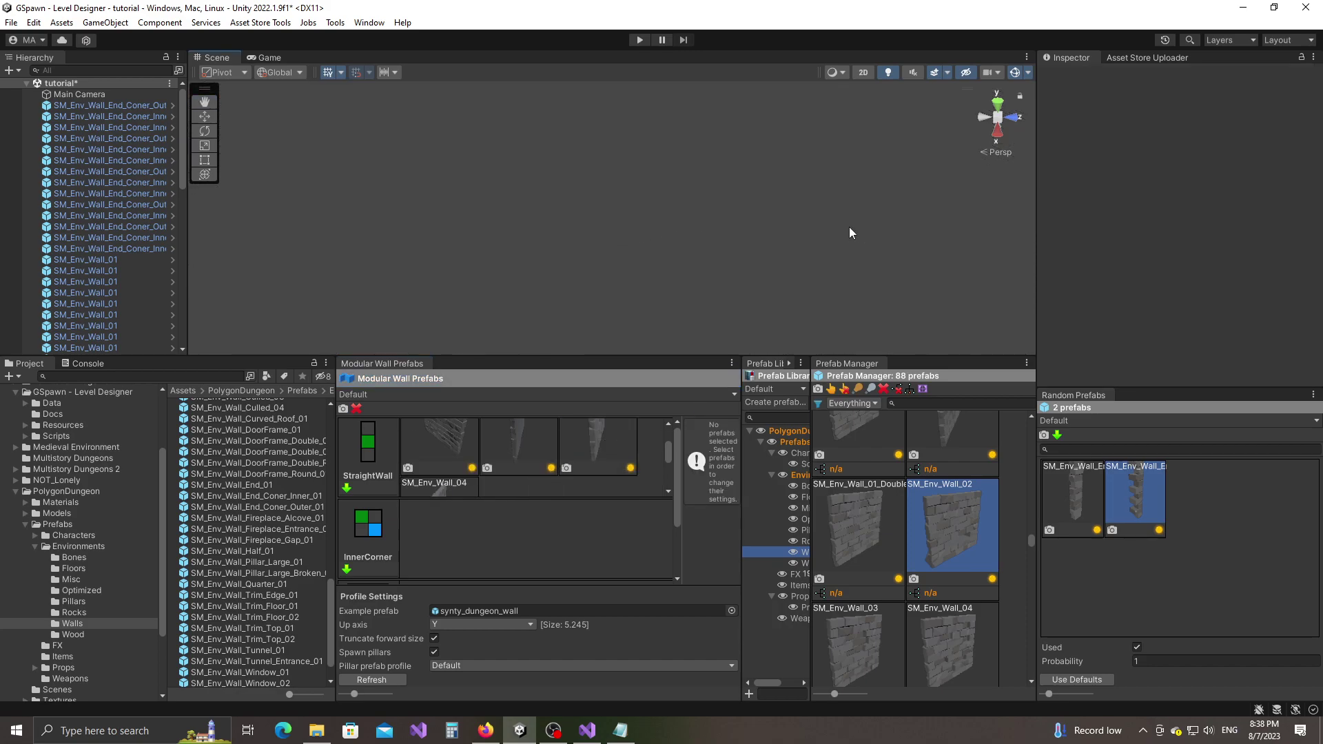
key("alt+g")
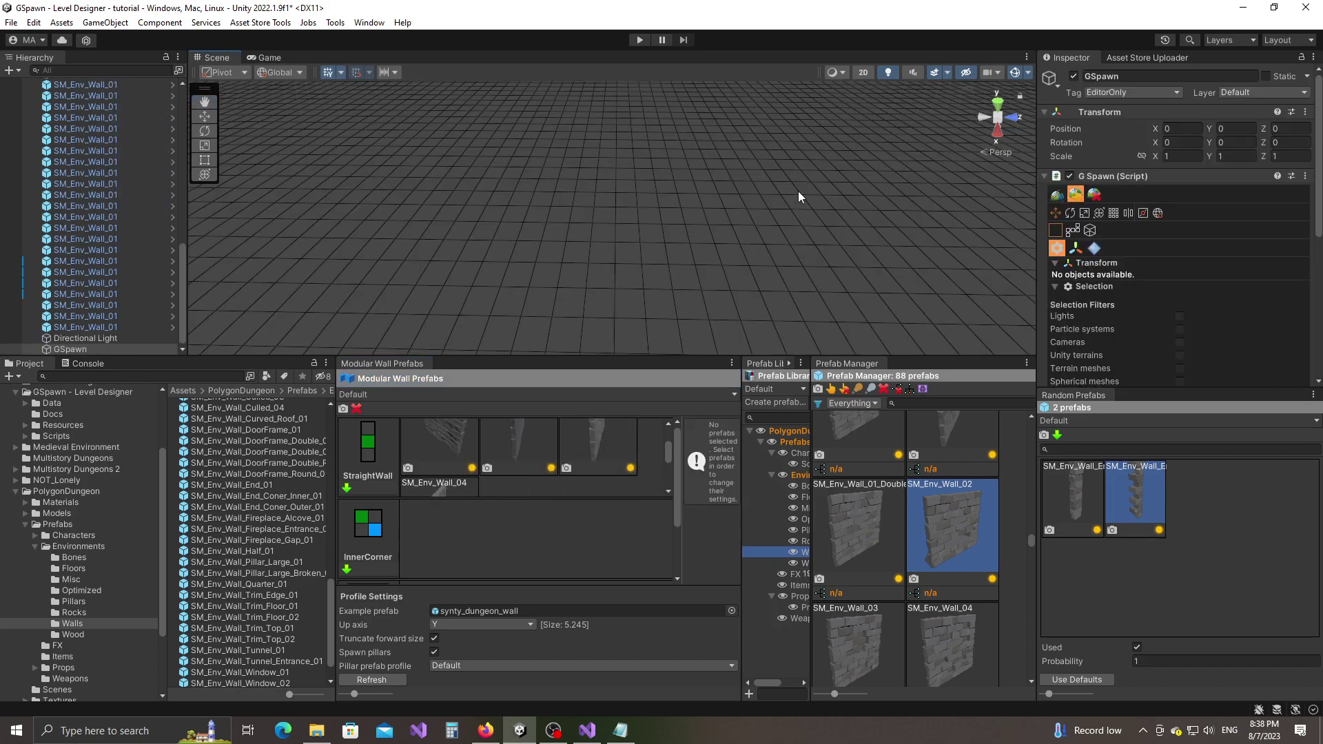
left_click(1056, 194)
left_click_drag(688, 196, 702, 204, "alt")
right_click_drag(702, 204, 717, 207)
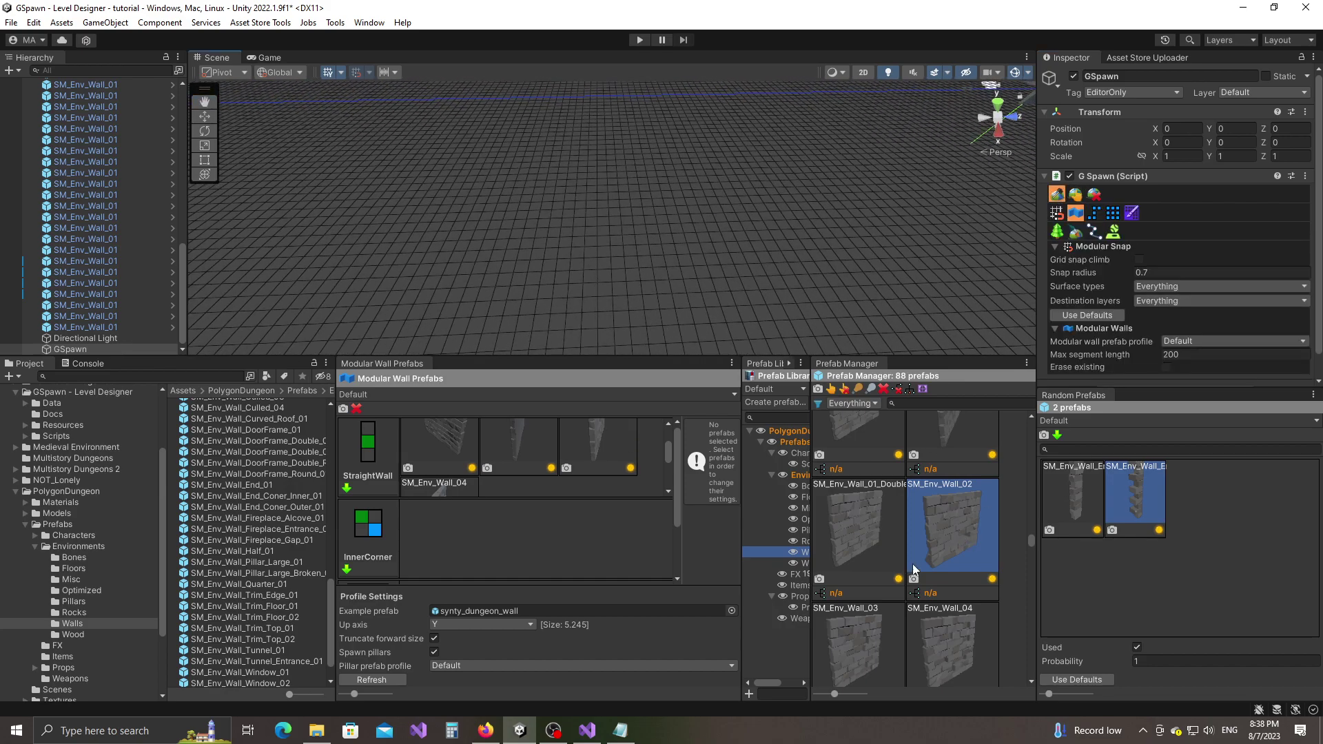
right_click_drag(620, 187, 422, 257)
left_click(420, 259)
mouse_move(463, 240)
left_mouse_down()
mouse_move(573, 171)
mouse_move(621, 199)
mouse_move(747, 210)
mouse_move(860, 262)
left_mouse_up()
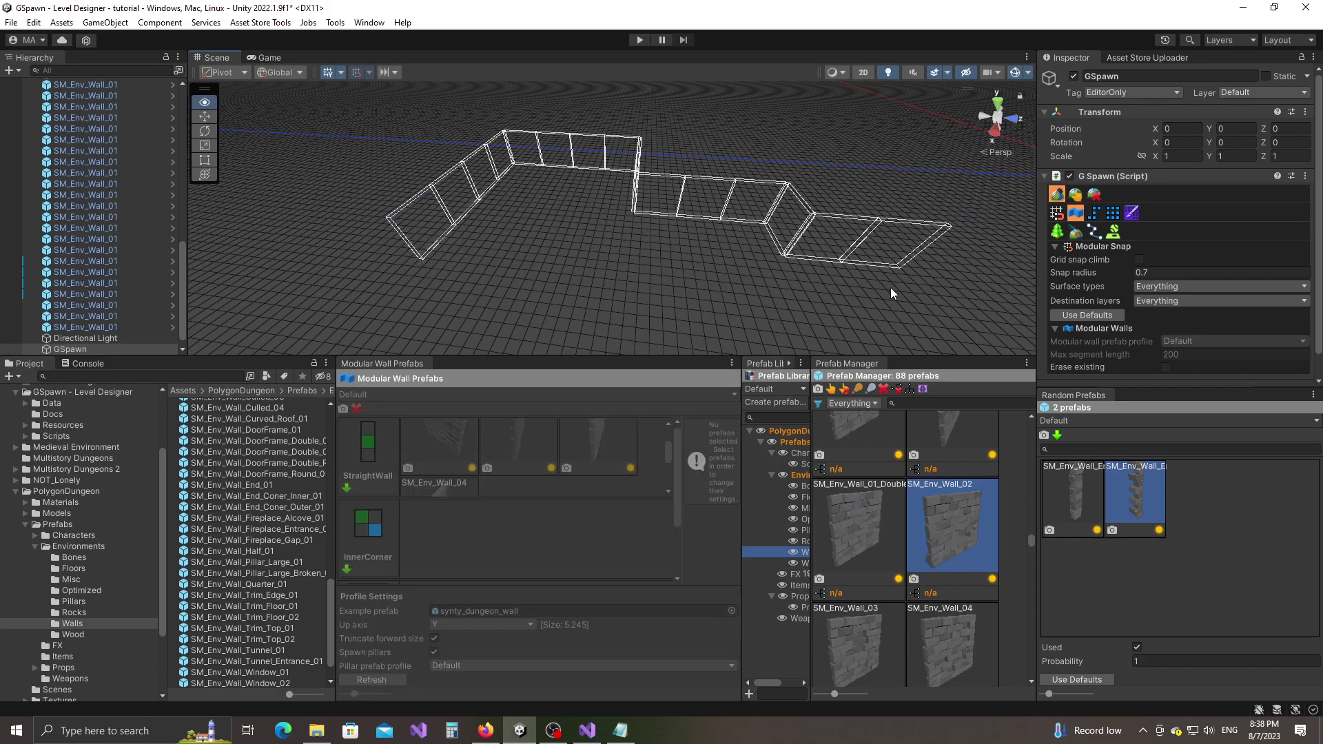
scroll(891, 290, "down", 5)
mouse_move(603, 311)
left_mouse_down()
mouse_move(491, 274)
mouse_move(395, 289)
mouse_move(355, 240)
left_mouse_up()
left_click(462, 248)
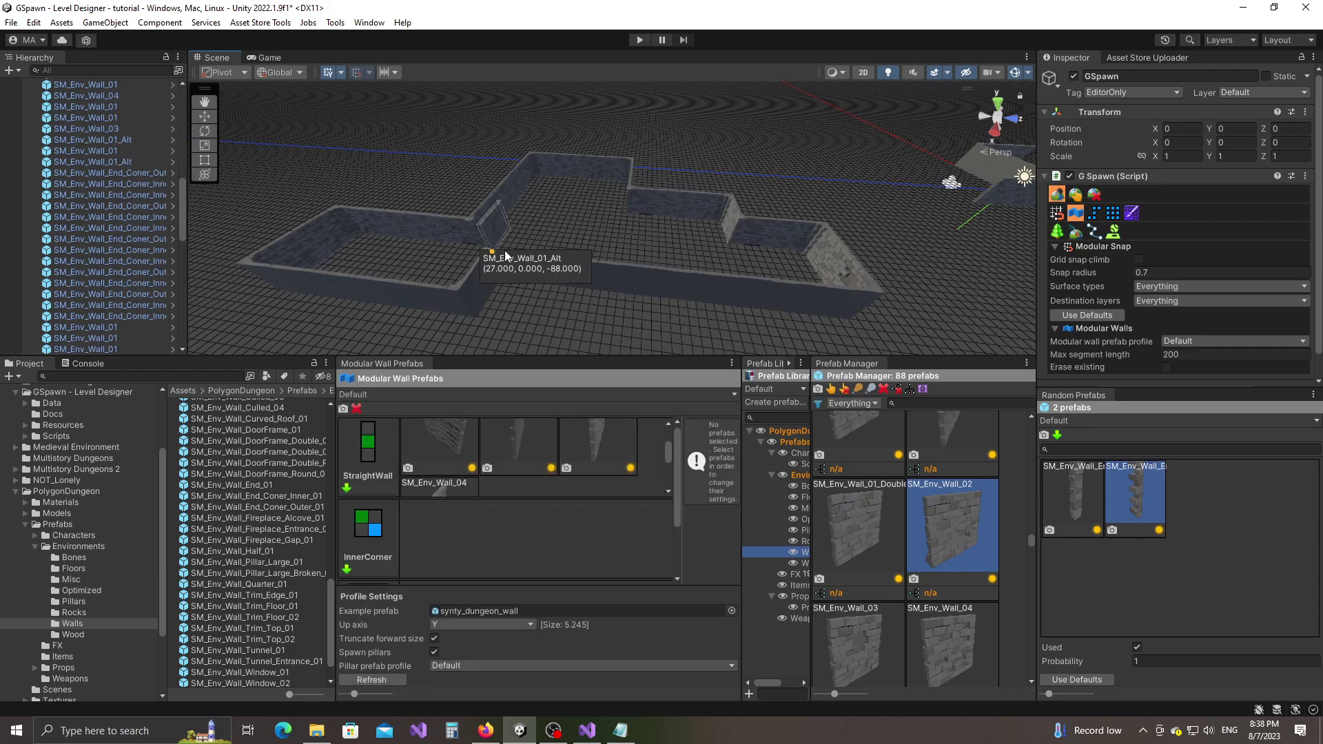
Inspect the straight walls and corners of the spawned outline from inside, in object selection mode.
key("w")
mouse_move(595, 291)
right_mouse_down()
mouse_move(793, 285)
mouse_move(870, 241)
mouse_move(635, 251)
mouse_move(576, 277)
right_mouse_up()
key("w")
left_click_drag(576, 276, 608, 278, "alt")
key("w")
right_click_drag(608, 279, 690, 267)
left_click_drag(690, 272, 649, 288, "alt")
left_click(1076, 195)
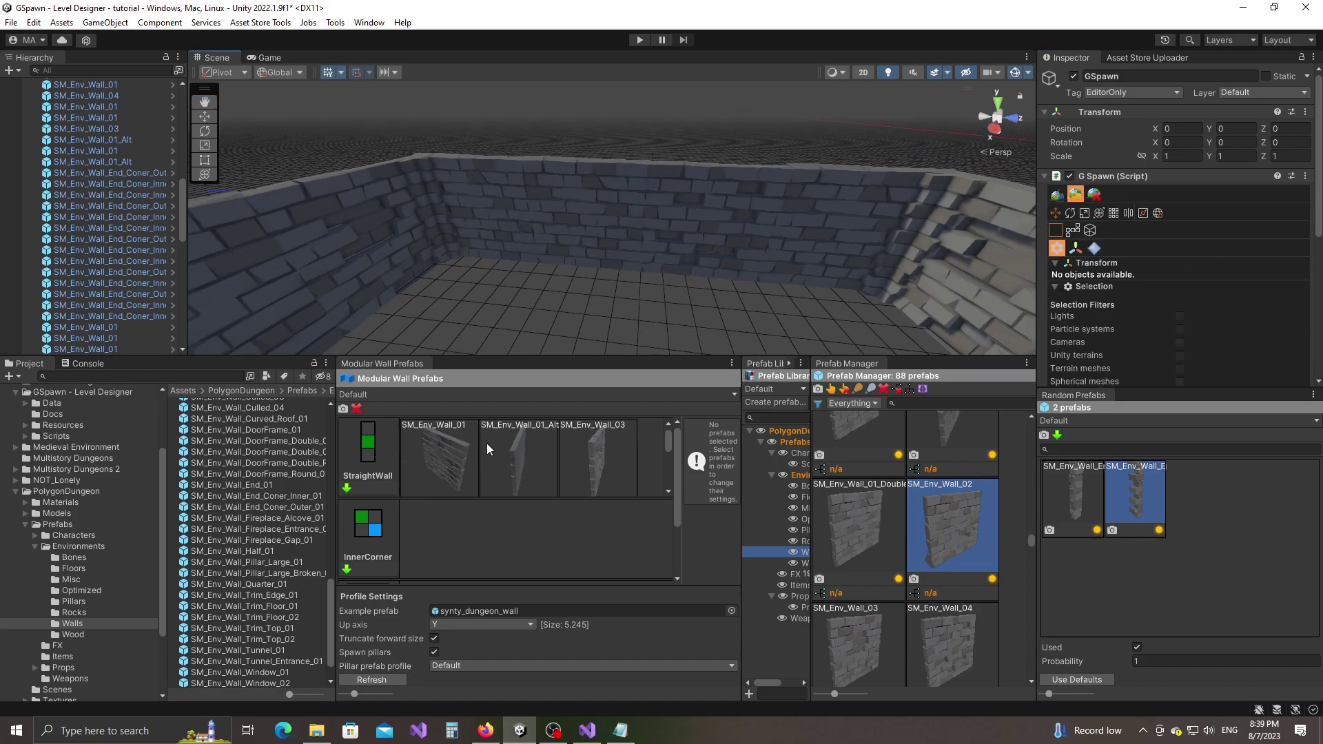
left_click_drag(683, 275, 601, 257, "alt")
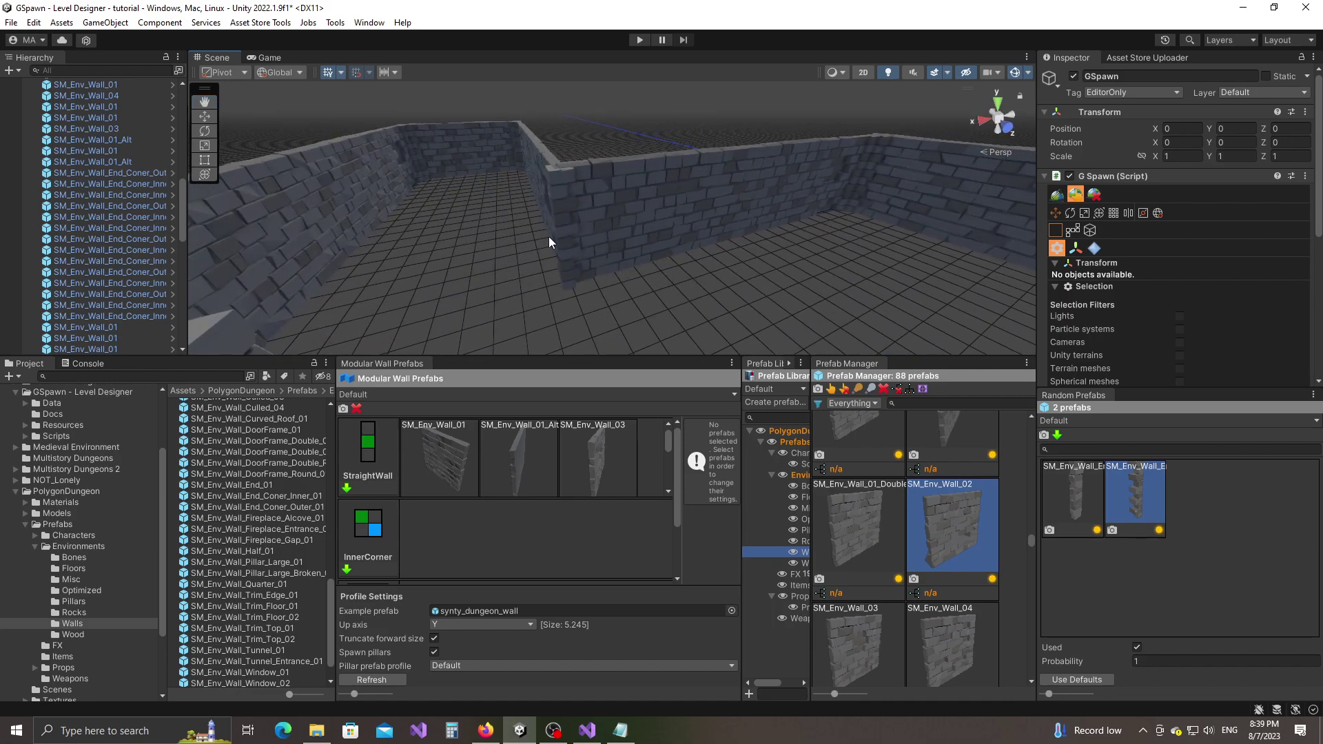
left_click_drag(477, 274, 980, 268, "alt")
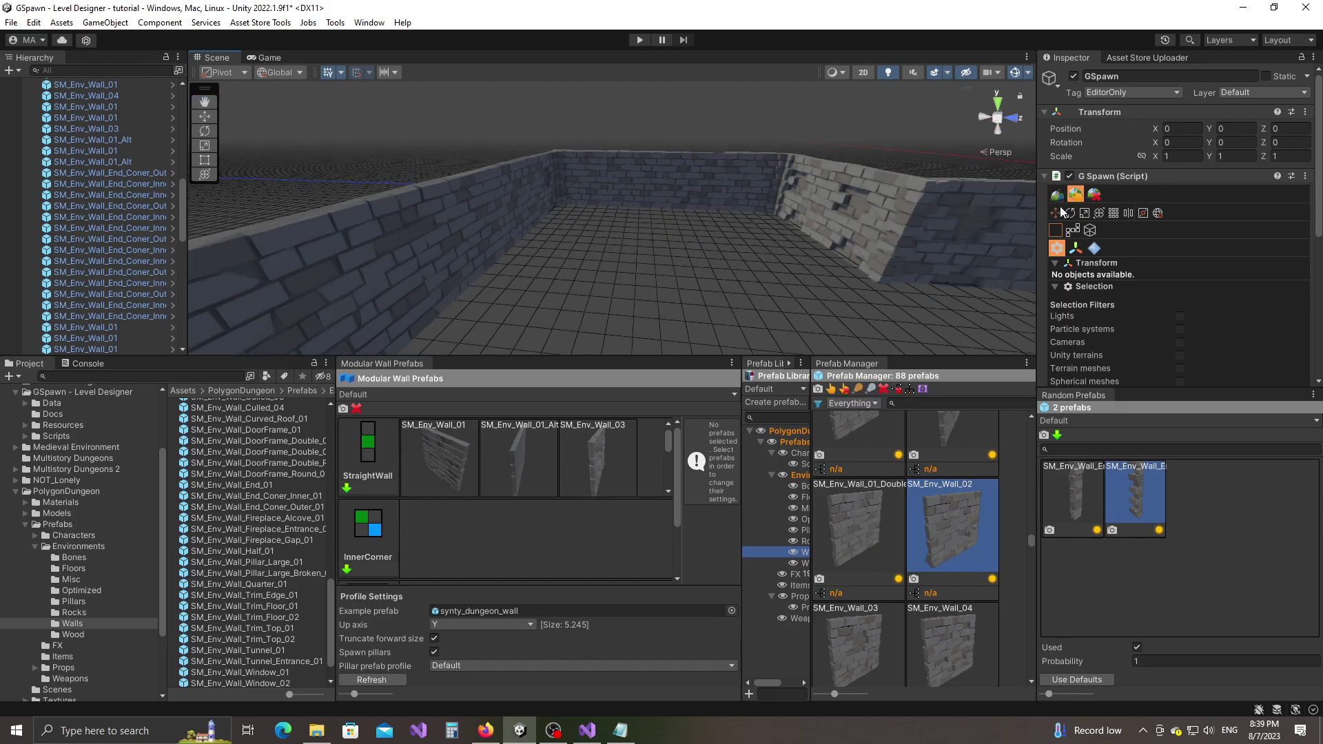
left_click_drag(873, 196, 707, 317, "alt")
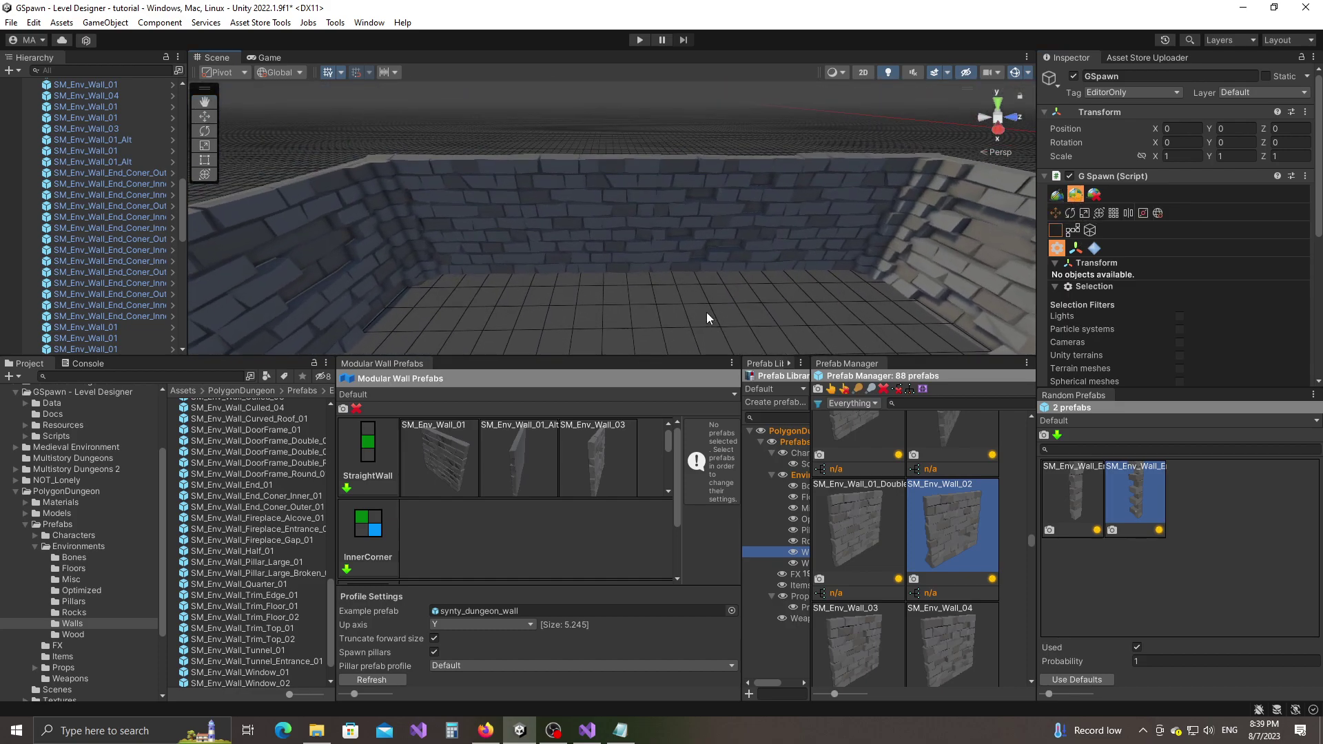
Replace two adjacent segments of the far straight wall with the arched SM_Env_Wall_07 prefab.
left_click(608, 222)
left_click(692, 241, "shift")
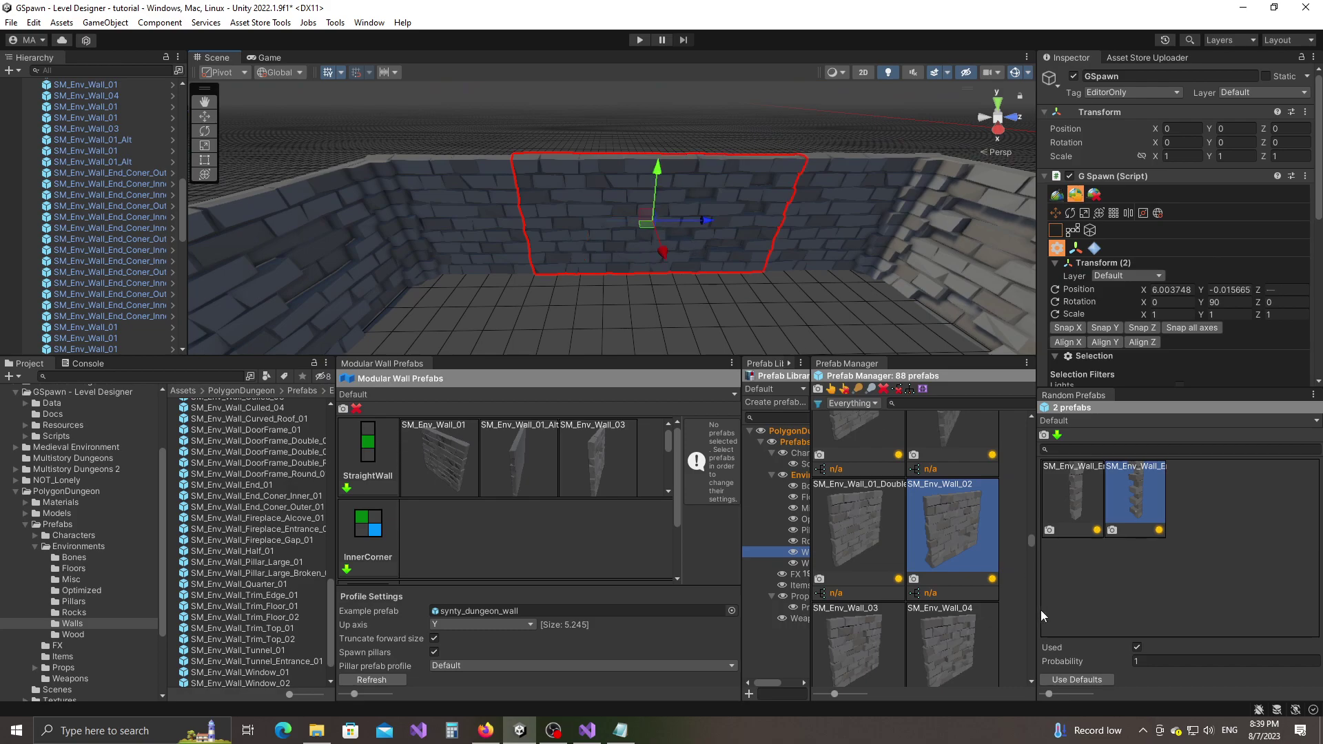
scroll(971, 565, "down", 3)
scroll(945, 522, "up", 1)
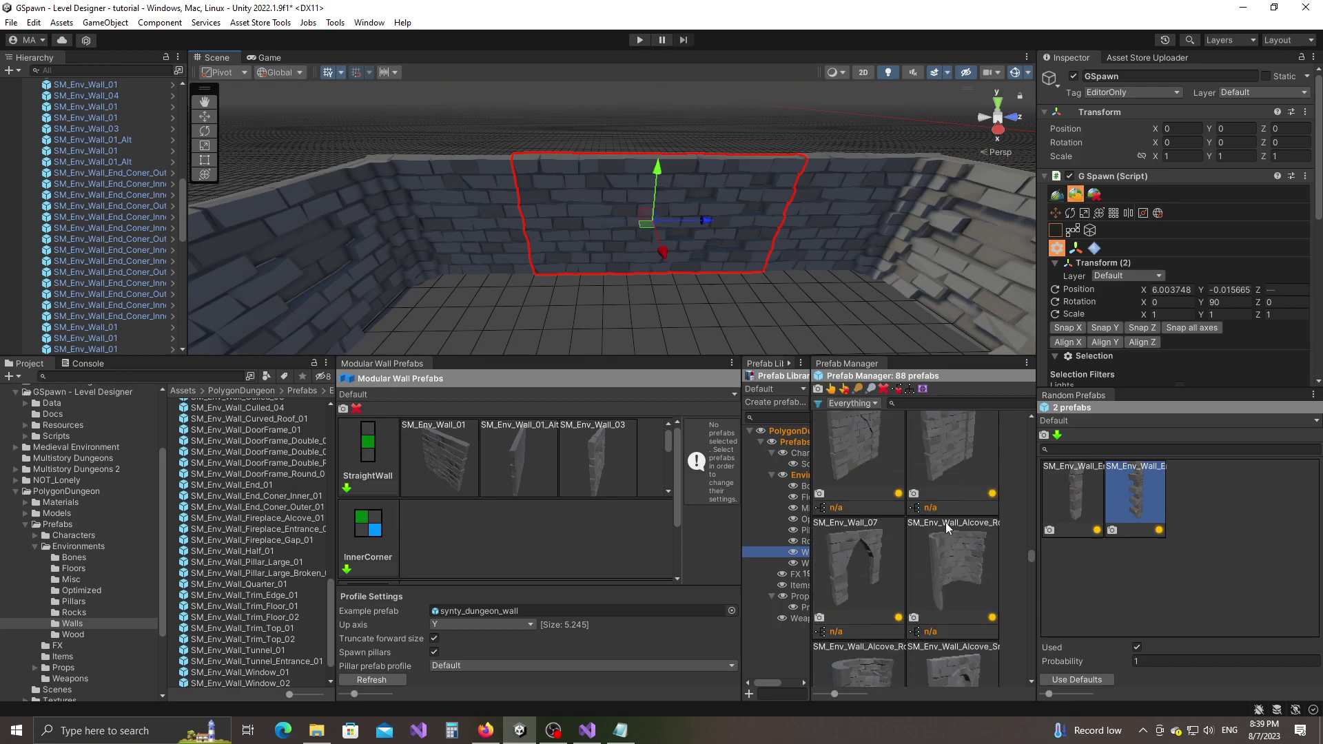
scroll(1006, 554, "down", 2)
scroll(1000, 552, "up", 1)
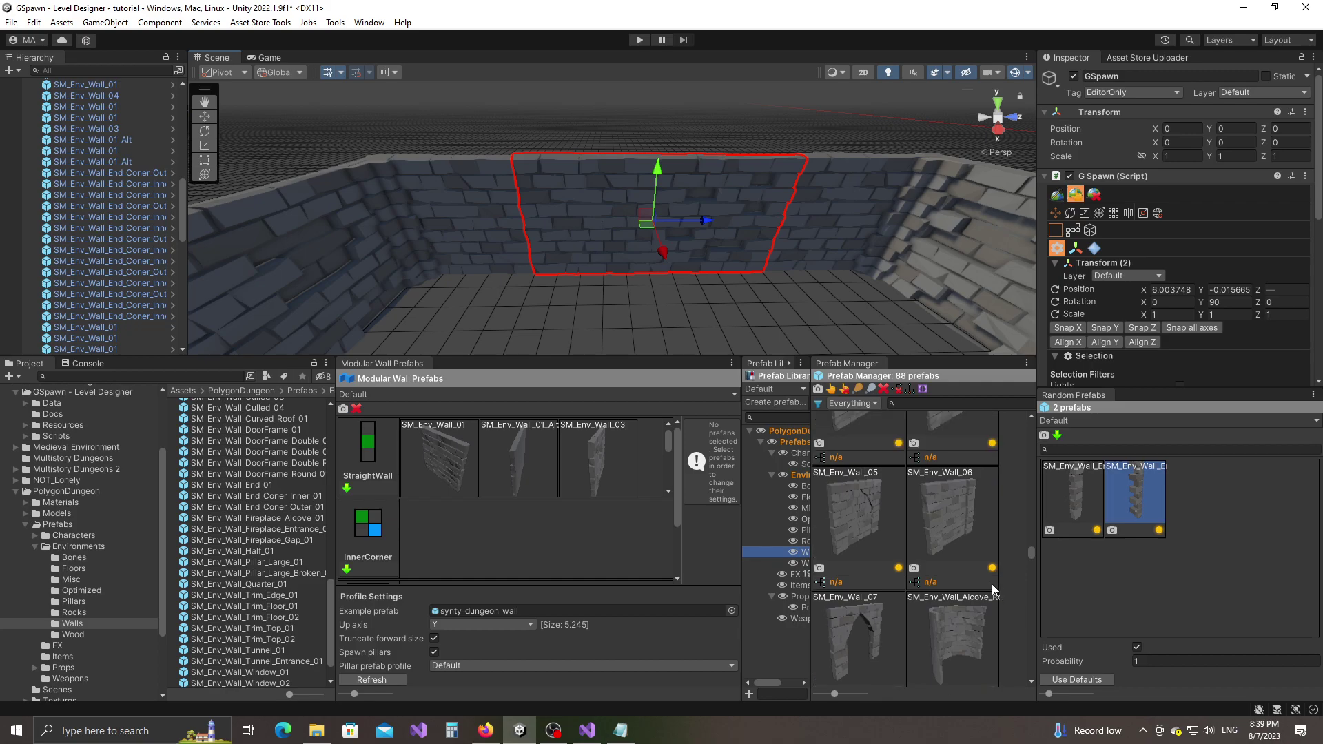
middle_click(870, 642)
left_click(626, 305)
Inspect the arched replacement segments from both sides and examine the other wall runs of the outline.
right_click_drag(544, 299, 578, 297)
left_click_drag(577, 298, 681, 302, "alt")
mouse_move(591, 256)
left_mouse_down("alt")
mouse_move(753, 269)
mouse_move(798, 255)
mouse_move(538, 257)
mouse_move(733, 287)
mouse_move(954, 275)
mouse_move(735, 285)
mouse_move(704, 239)
mouse_move(661, 234)
mouse_move(676, 238)
mouse_move(593, 257)
left_mouse_up("alt")
left_click_drag(679, 250, 501, 248, "alt")
left_click_drag(703, 274, 539, 293, "alt")
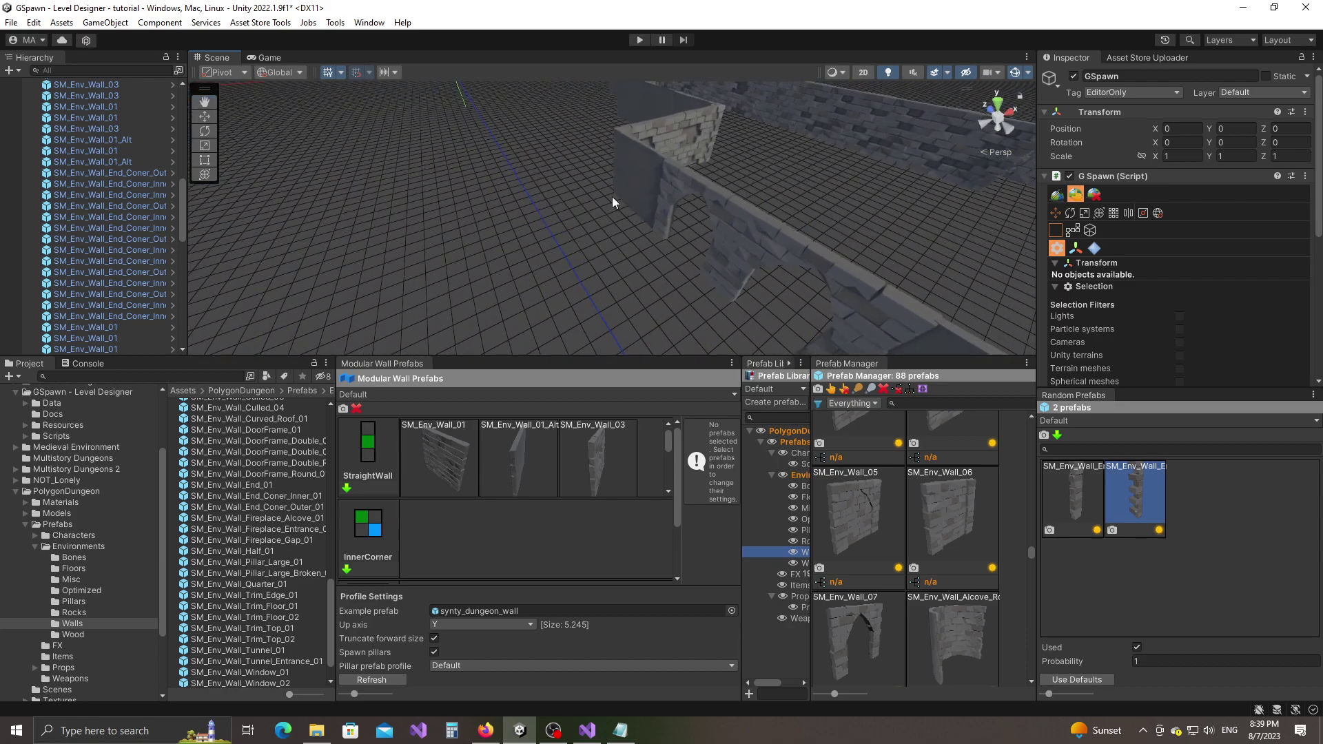
left_click_drag(661, 244, 481, 233, "alt")
right_click_drag(480, 233, 571, 236)
left_click(563, 136)
right_click_drag(476, 259, 766, 271)
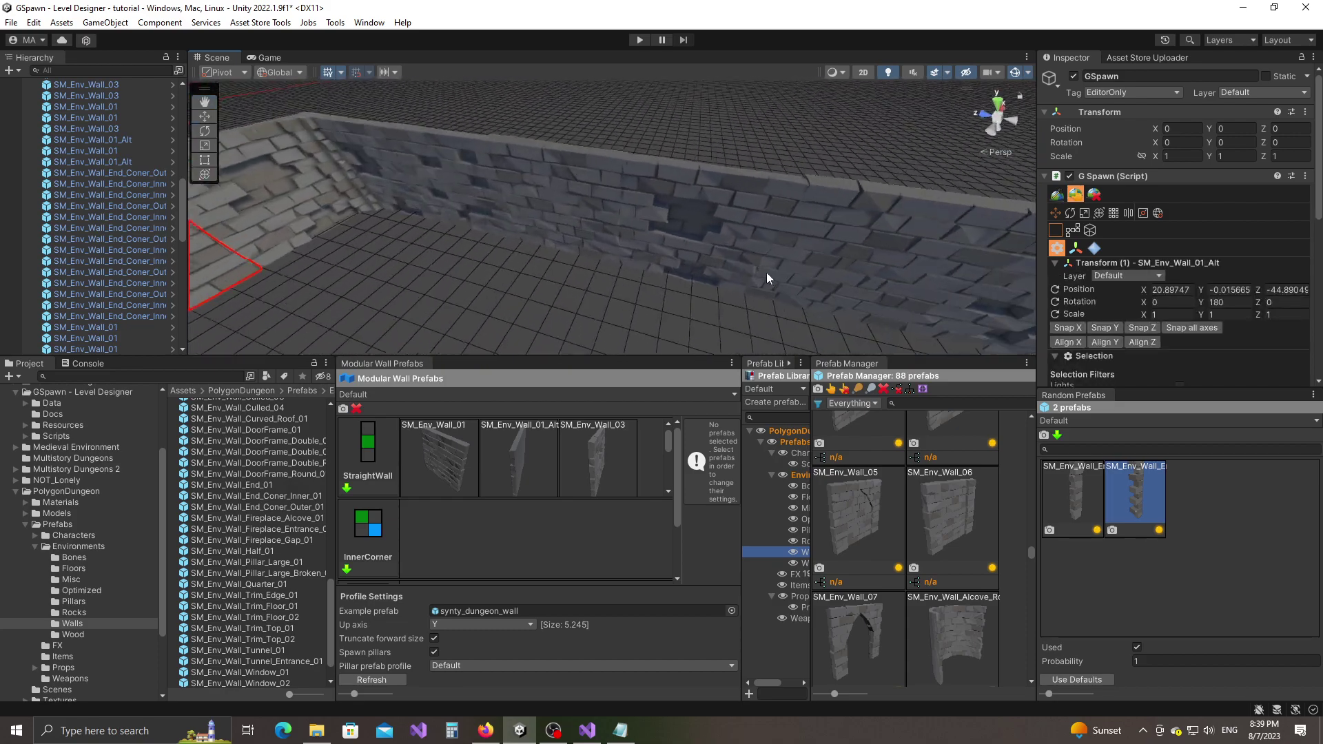
left_click(725, 243)
left_click(586, 215, "ctrl")
right_click_drag(576, 246, 741, 231)
left_click(812, 197)
Replace two separated segments of the long straight wall with the SM_Env_Wall_06 prefab.
left_click(473, 259)
left_click_drag(473, 263, 705, 197, "alt")
left_click(705, 196, "shift")
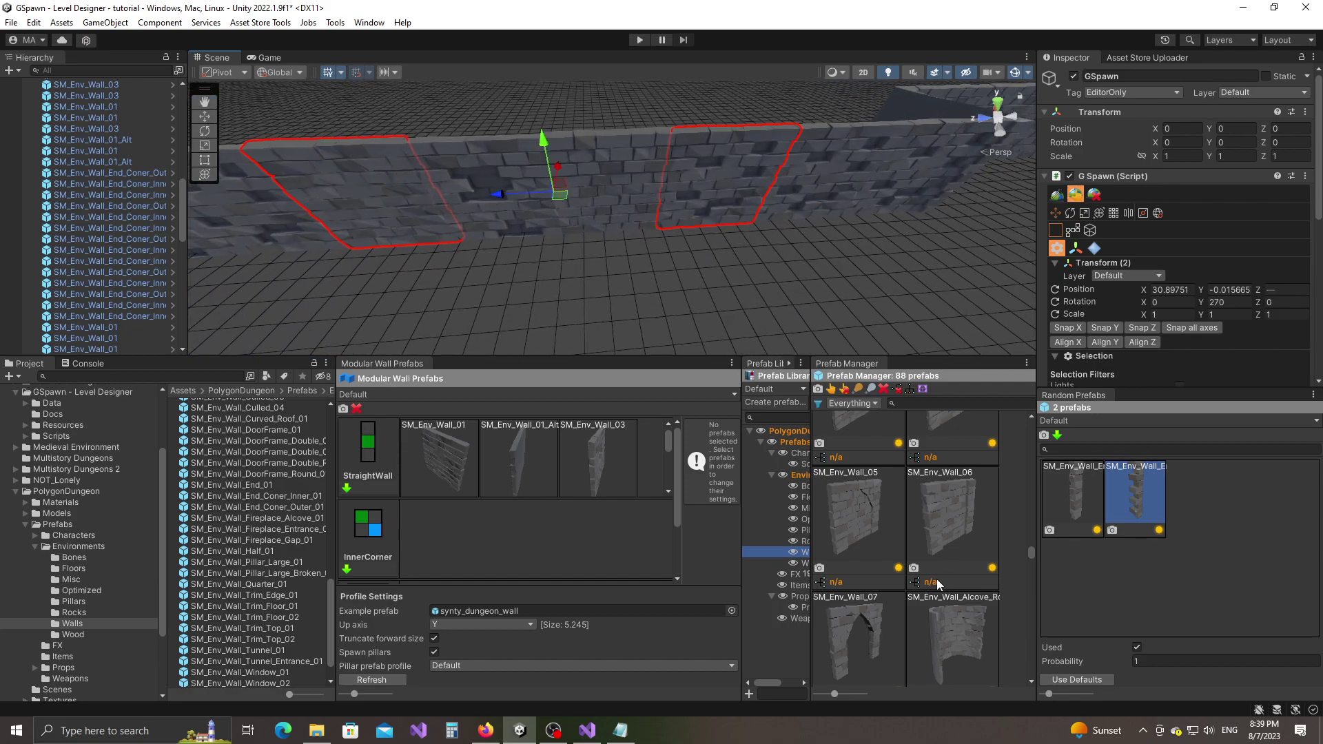
scroll(911, 577, "down", 3)
scroll(912, 577, "up", 5)
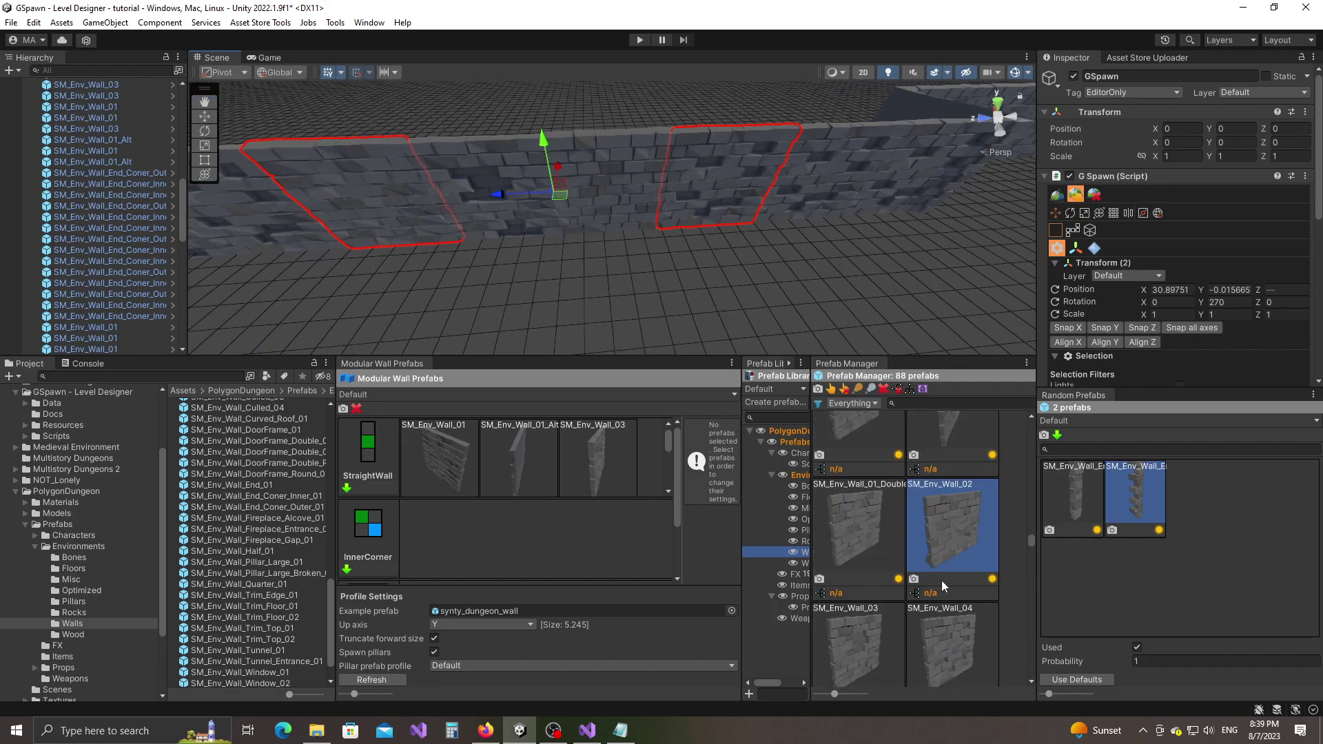
scroll(941, 580, "down", 4)
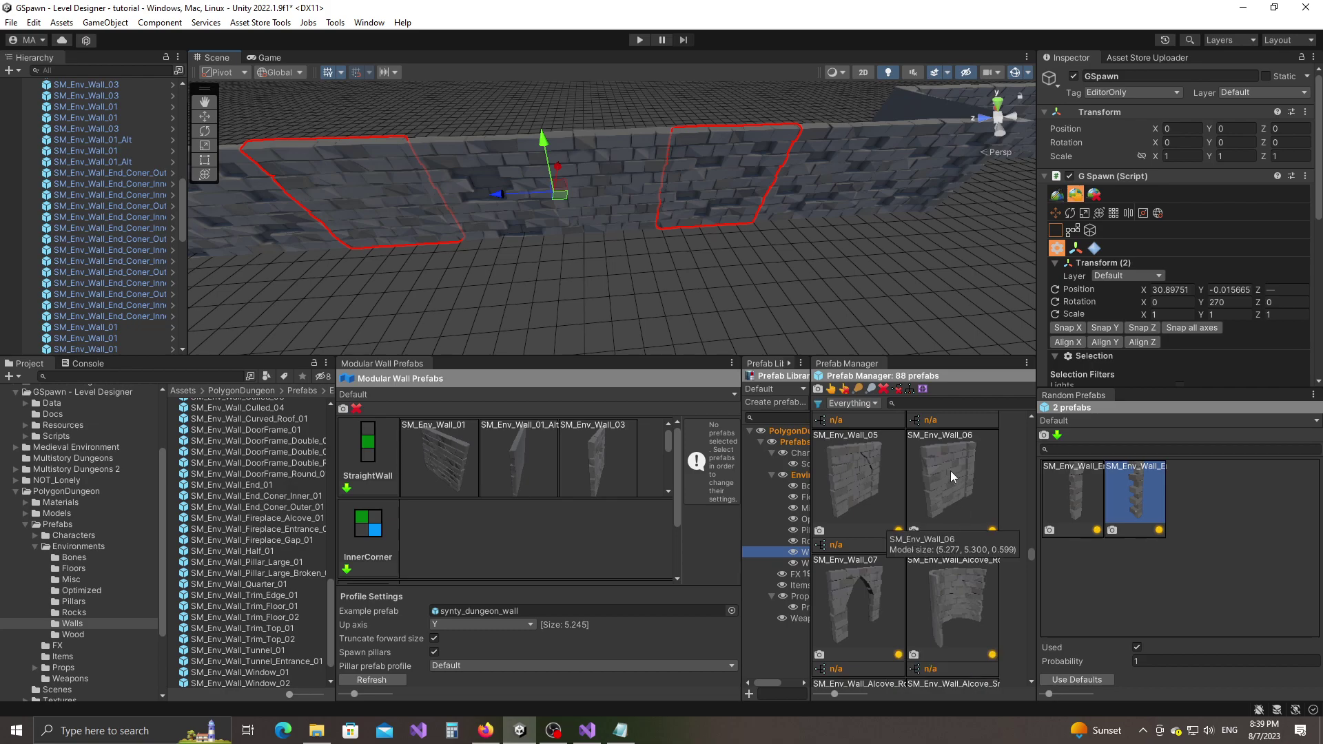
left_click(938, 458)
key("super")
right_click(819, 324)
left_click(702, 204)
left_click(403, 217, "ctrl")
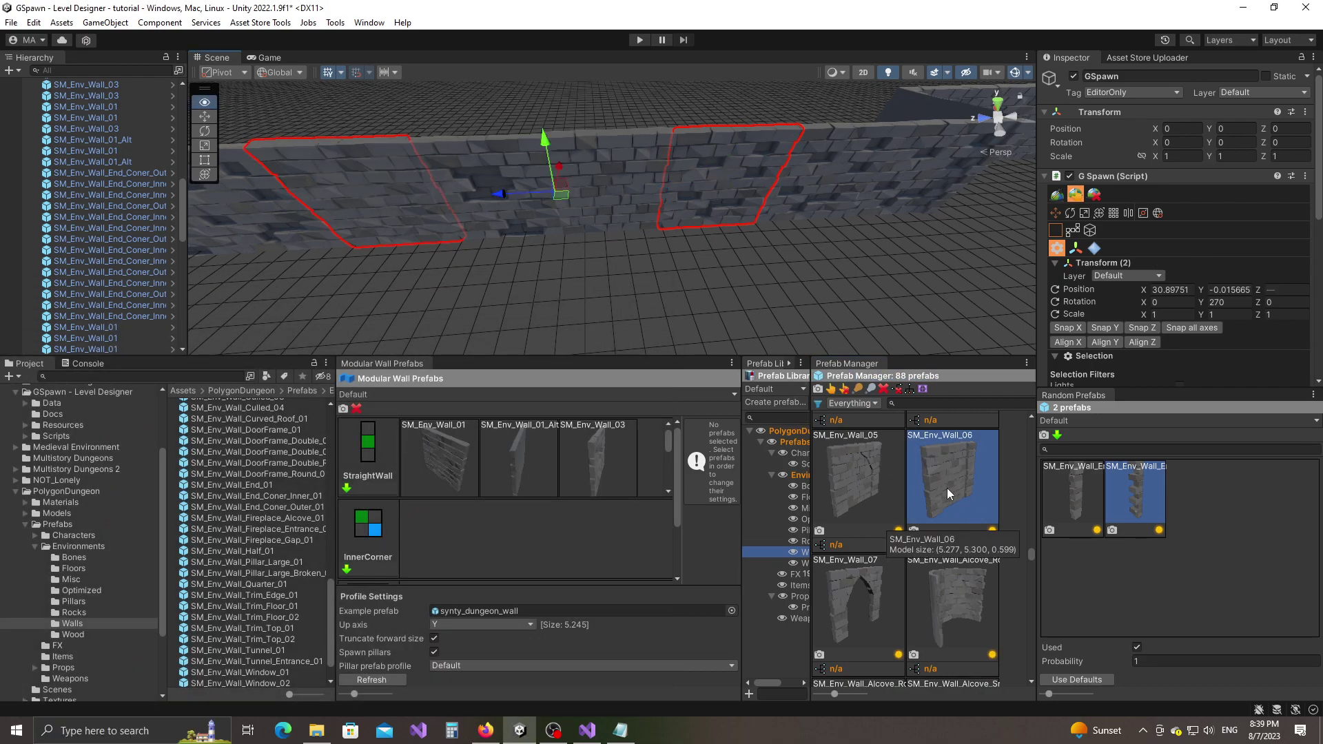
left_click(731, 316)
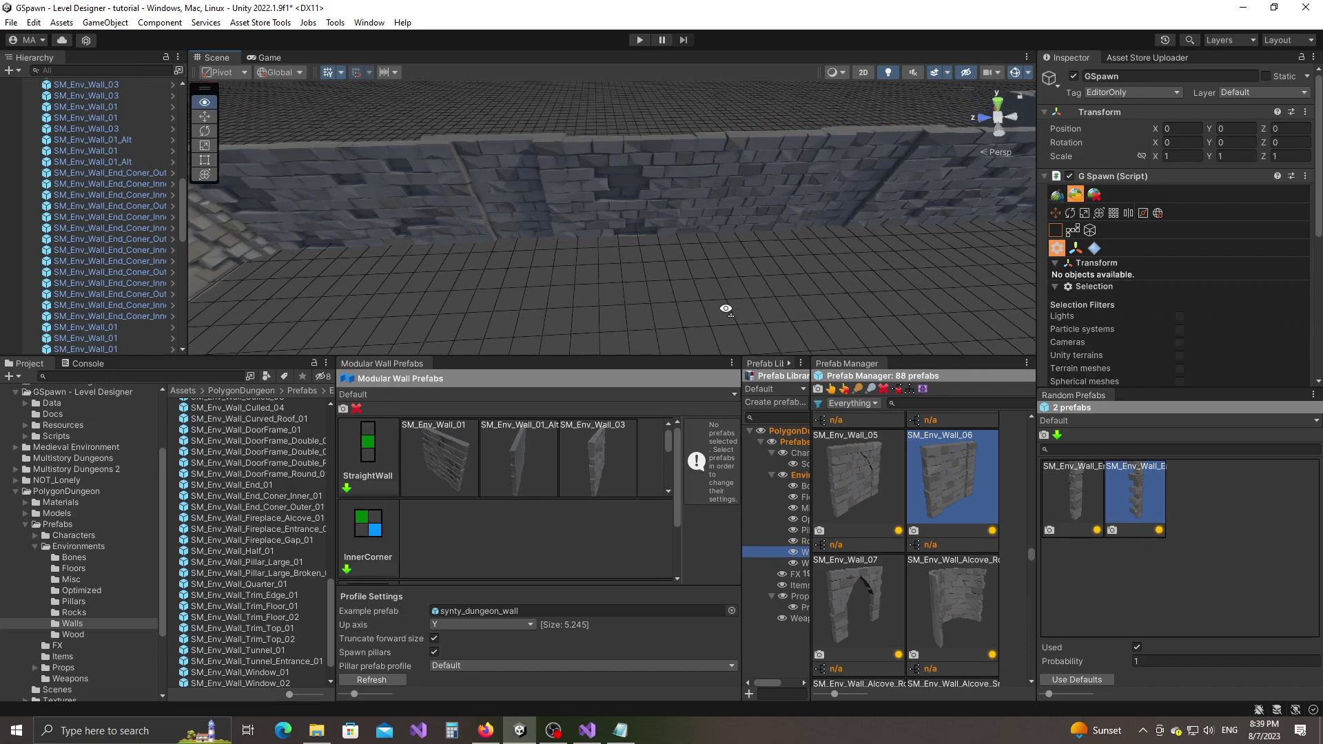